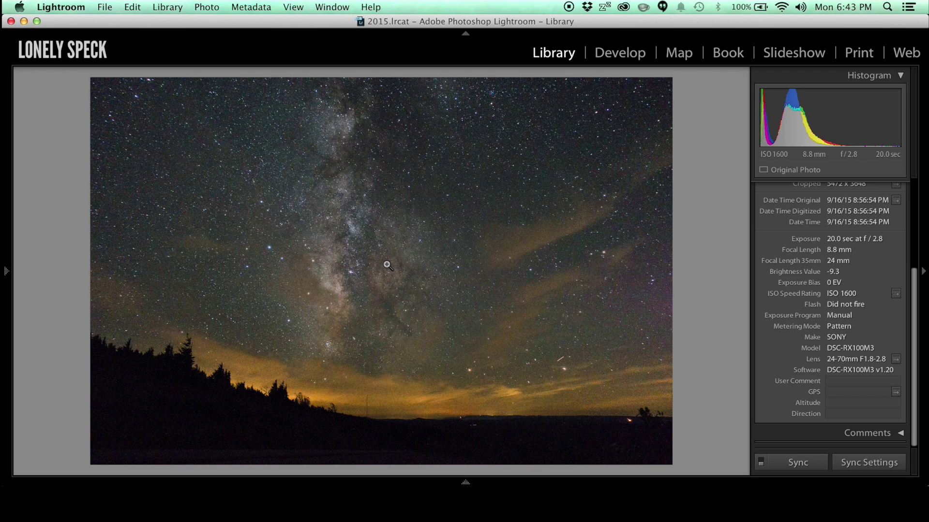
Step: Check the first Milky Way exposure's noise at full magnification and flip back and forth through the series to compare the sky's movement
click(384, 270)
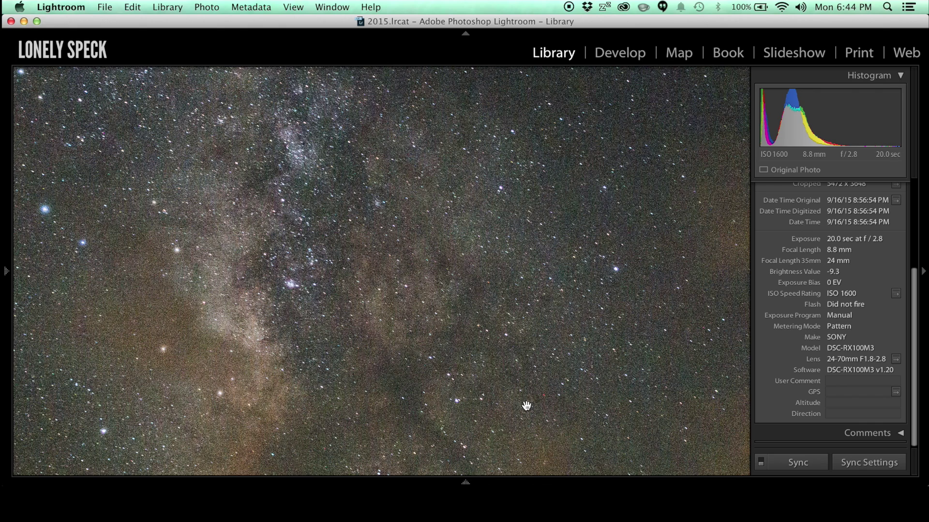
click(484, 260)
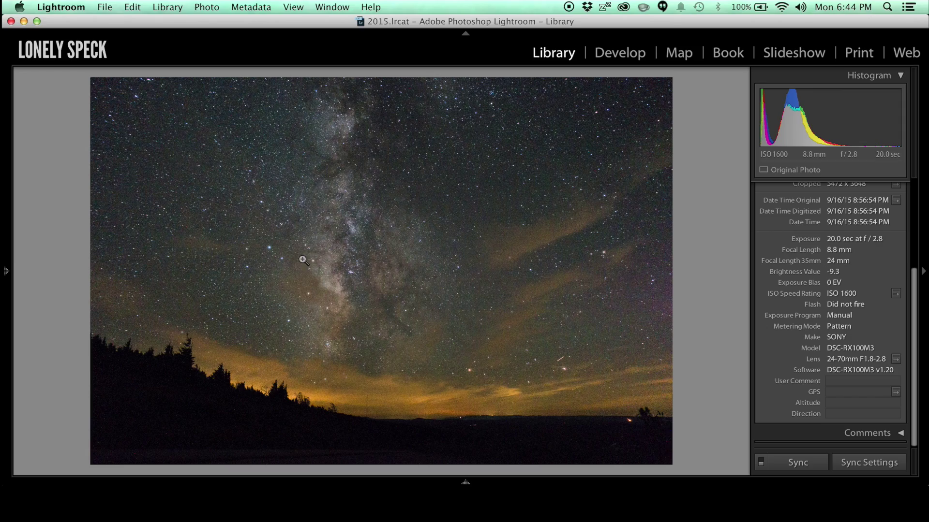
key(Right)
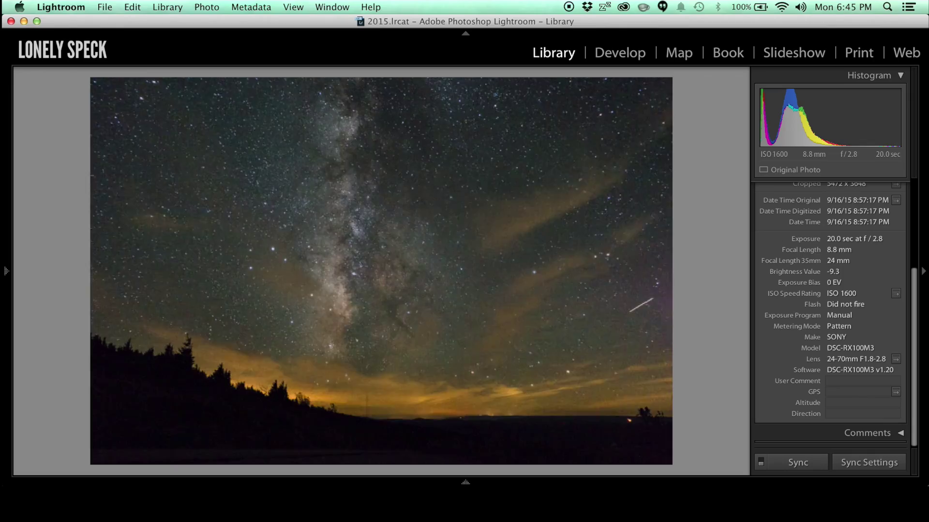
key(Right)
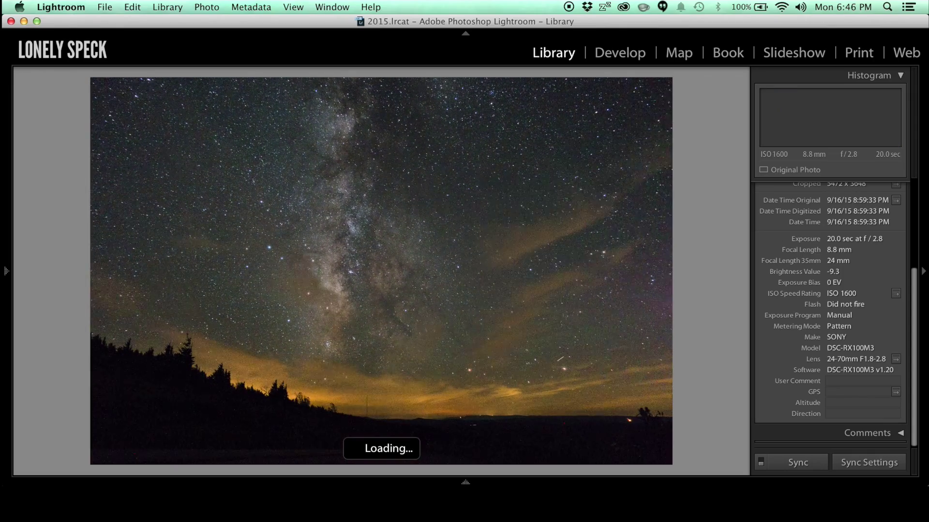
key(Right)
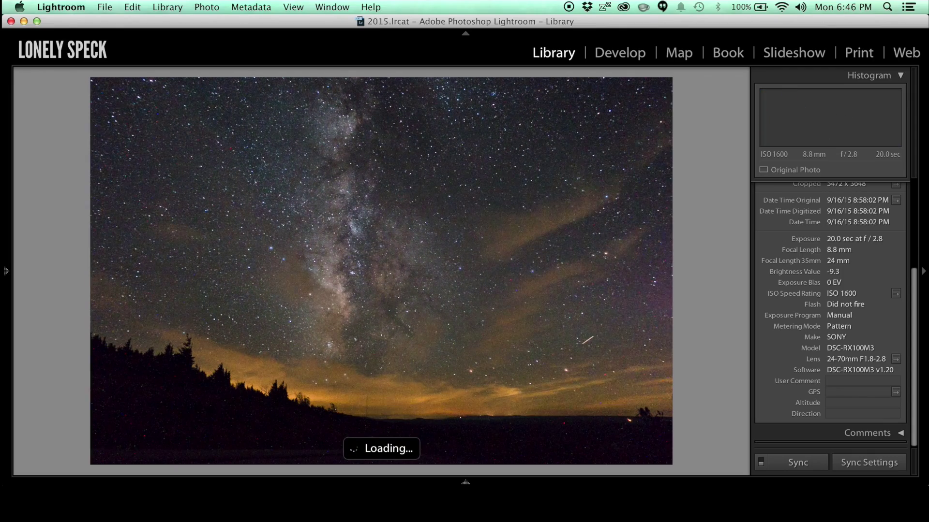
key(Right)
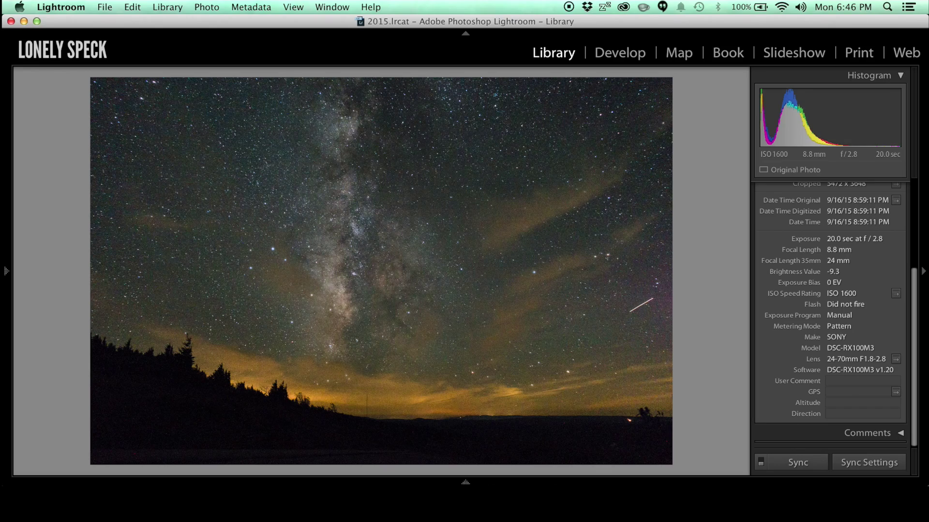
key(Right)
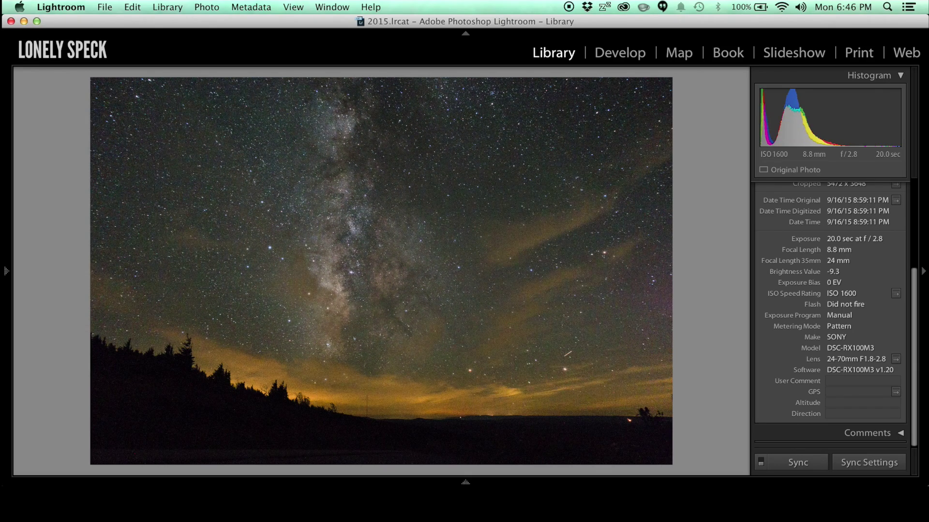
key(Right)
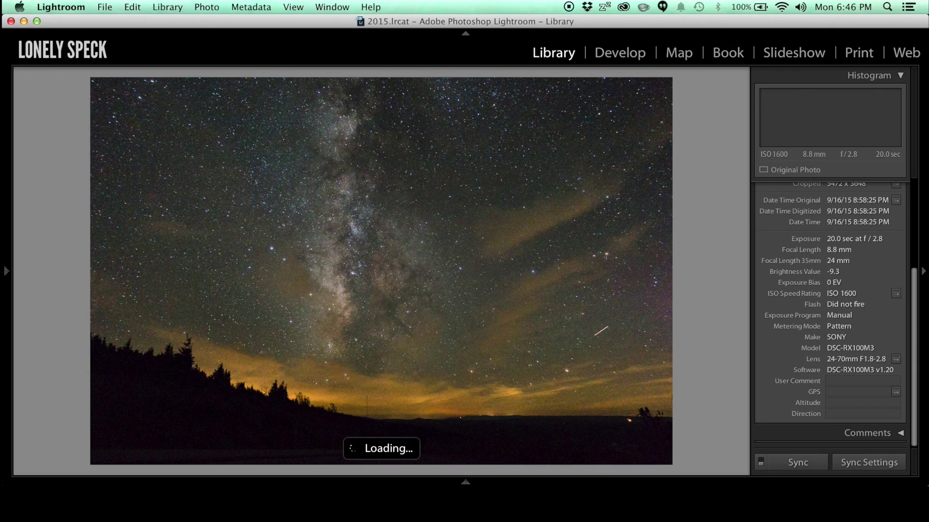
key(Right)
key(Right)
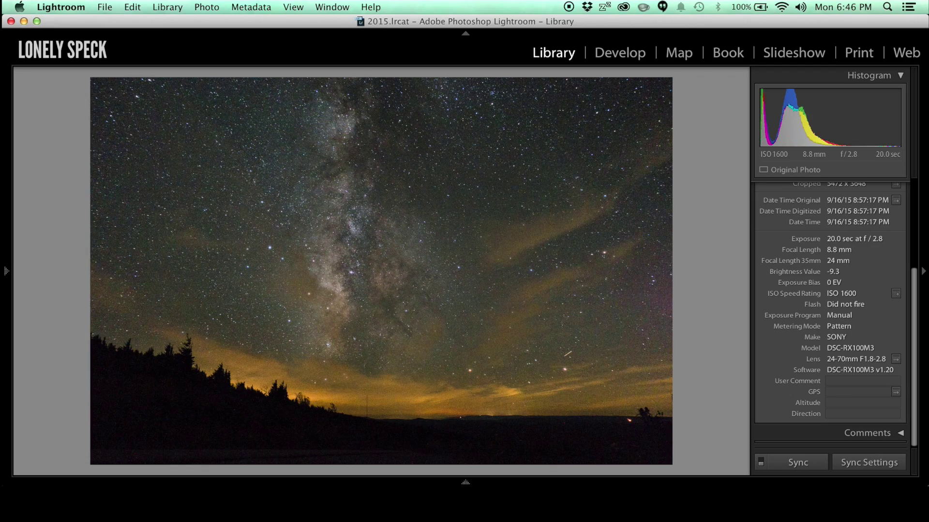
key(Right)
key(Right)
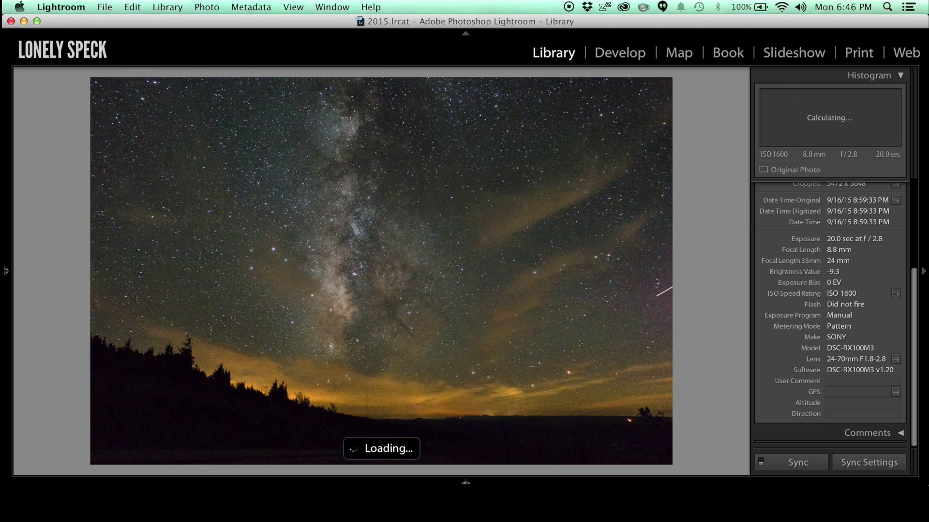
key(Right)
key(Right)
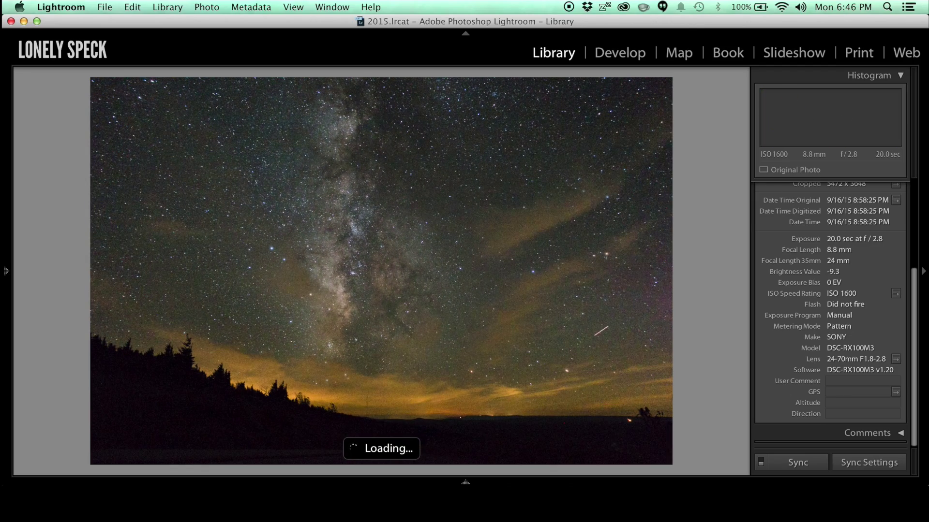
key(Right)
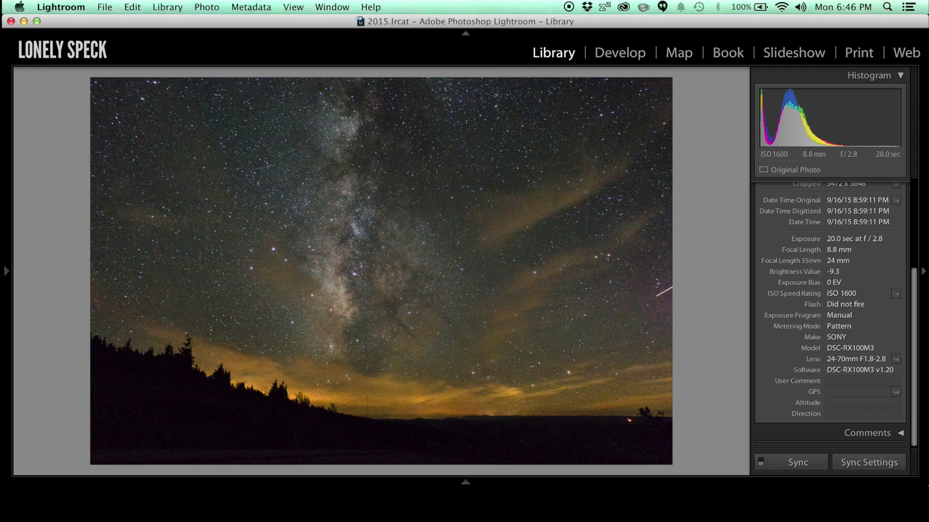
key(Left)
key(Left)
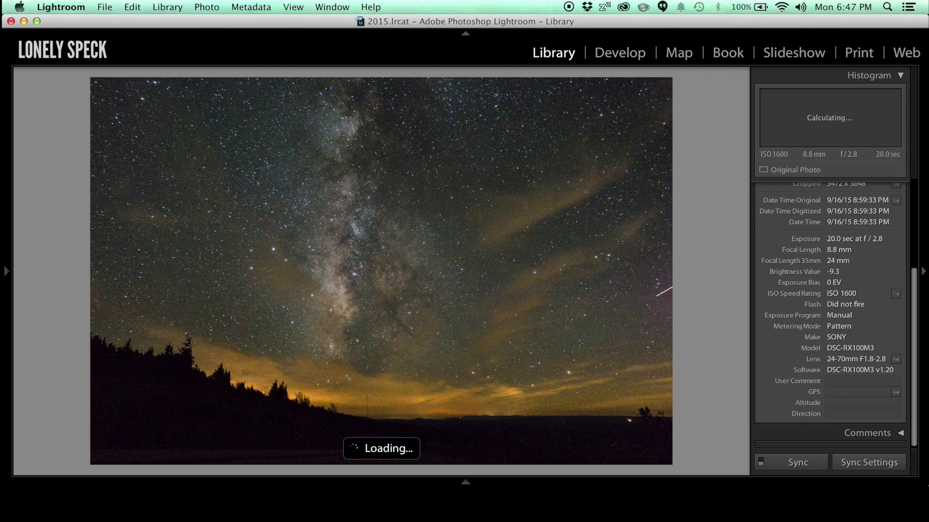
key(Left)
key(Left)
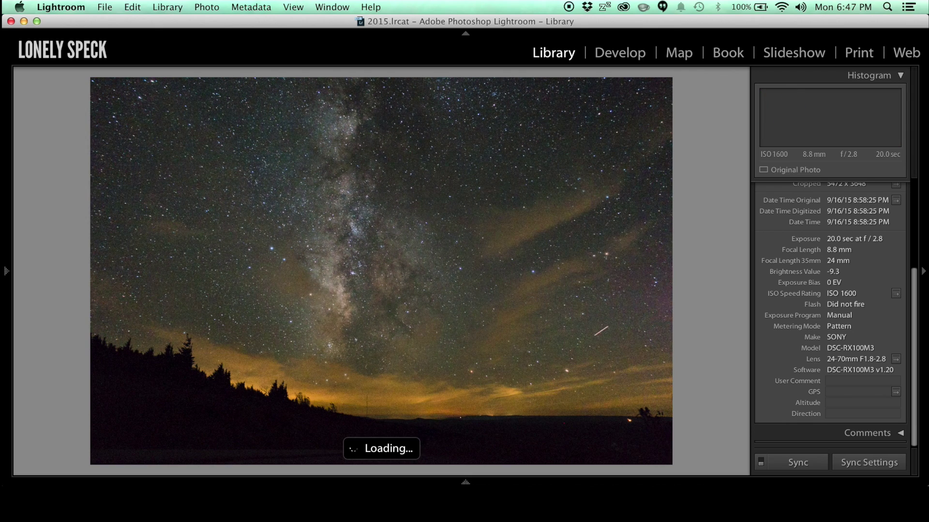
key(Left)
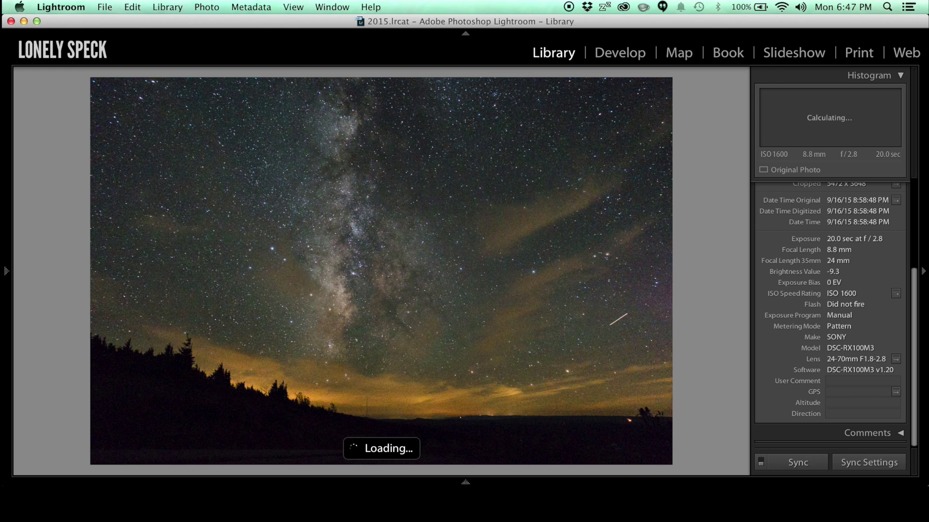
key(Left)
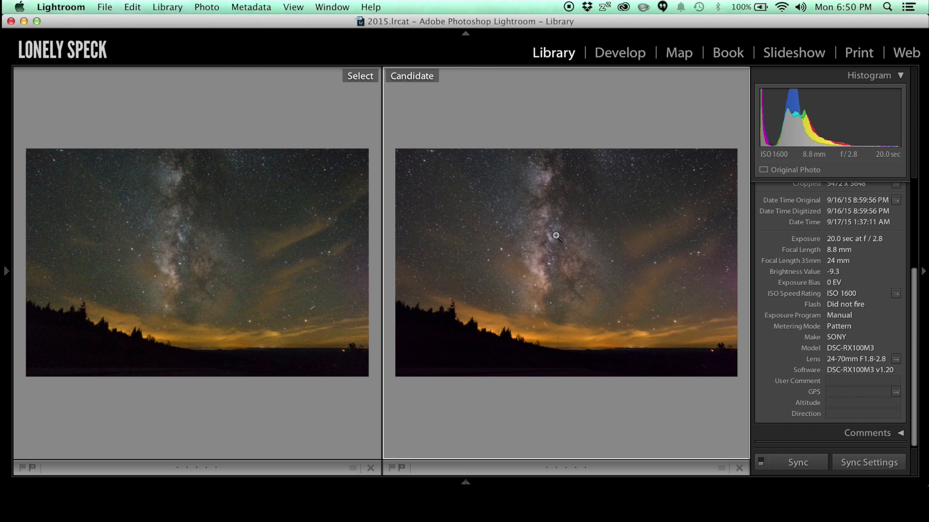
Step: Compare the noise of the selected single exposure with the candidate photo side by side, magnified on the Milky Way core
click(552, 242)
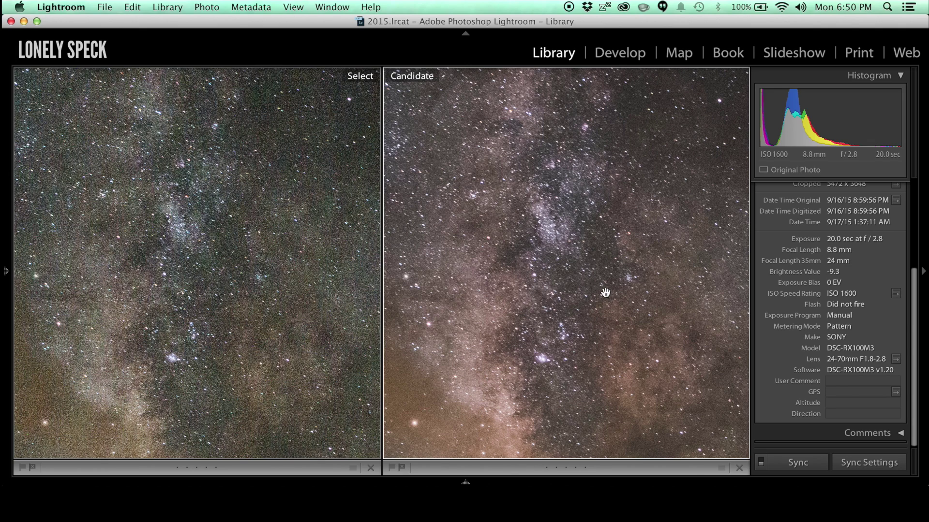
key(Left)
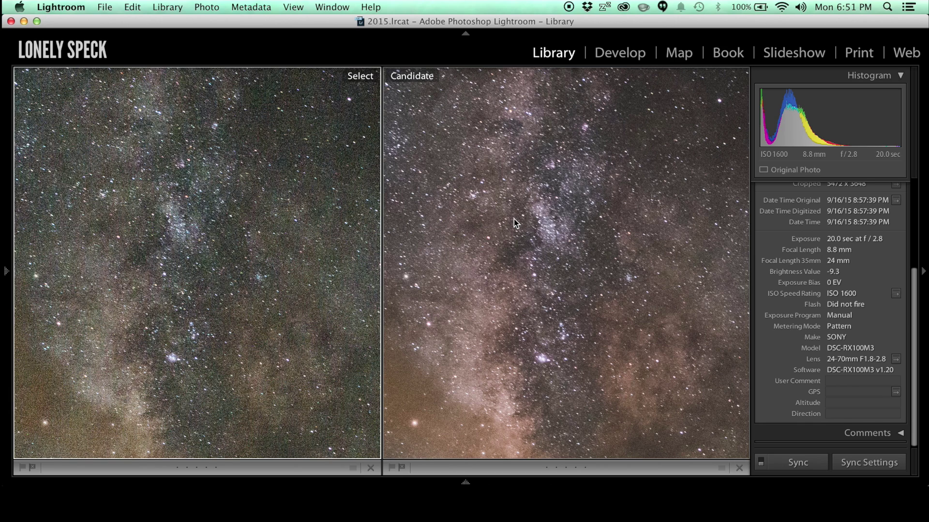
key(Right)
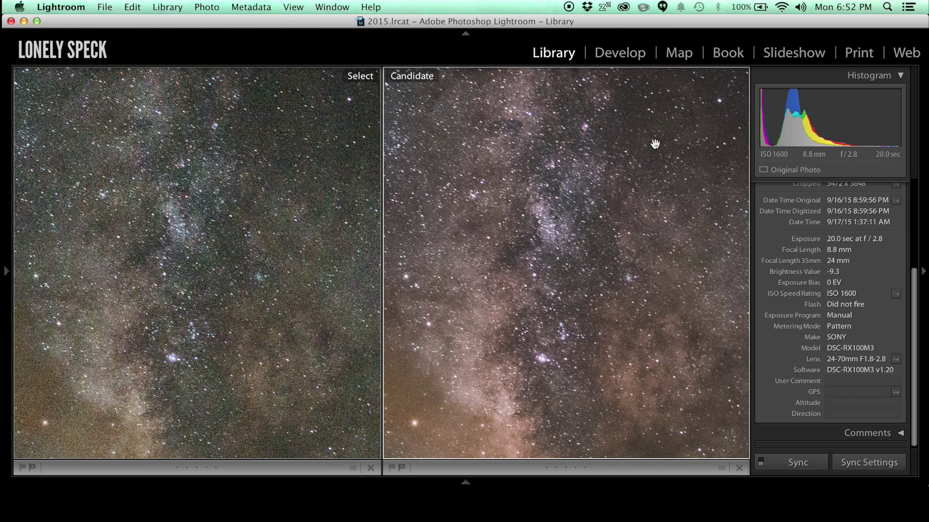
click(554, 248)
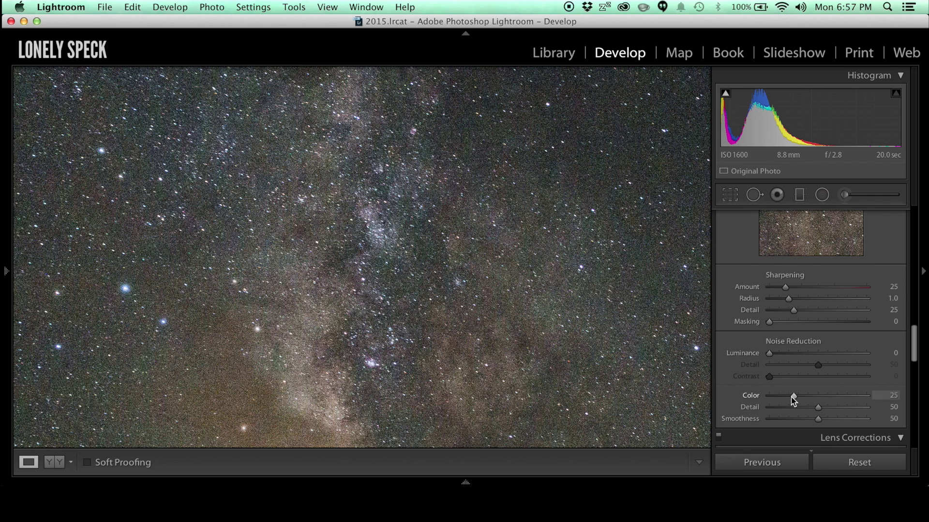
Step: Set the single exposure's Color noise reduction to 0 and inspect the grain around the Milky Way core
drag(793, 397, 749, 400)
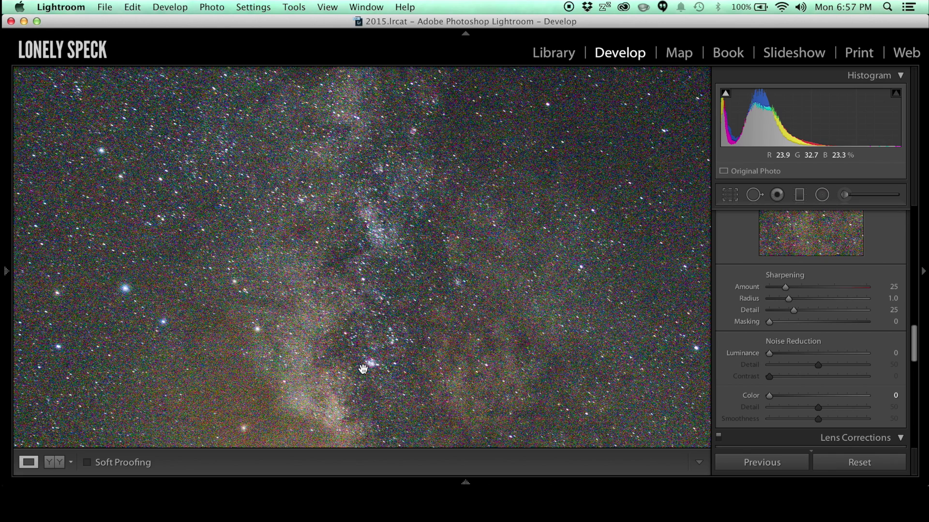
click(363, 369)
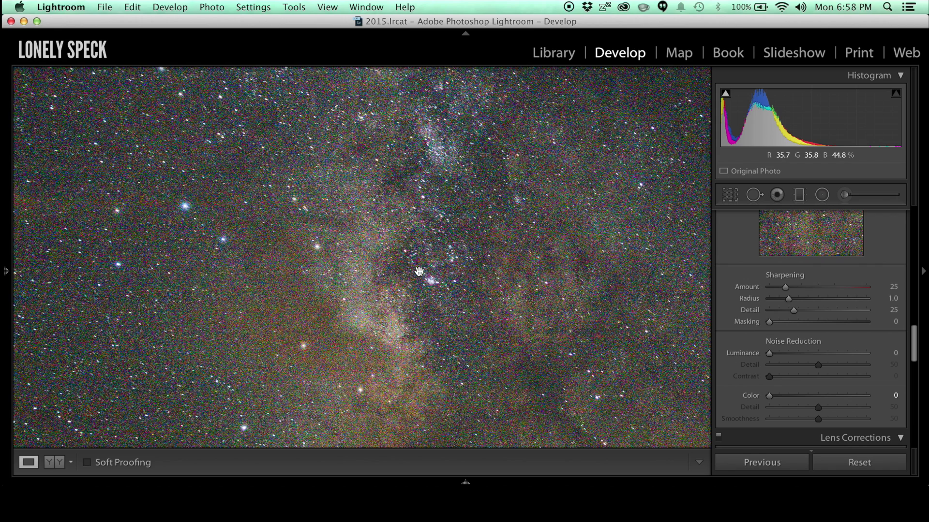
click(456, 296)
click(456, 296)
click(433, 293)
click(436, 292)
click(423, 280)
click(422, 280)
click(430, 289)
click(433, 289)
click(440, 285)
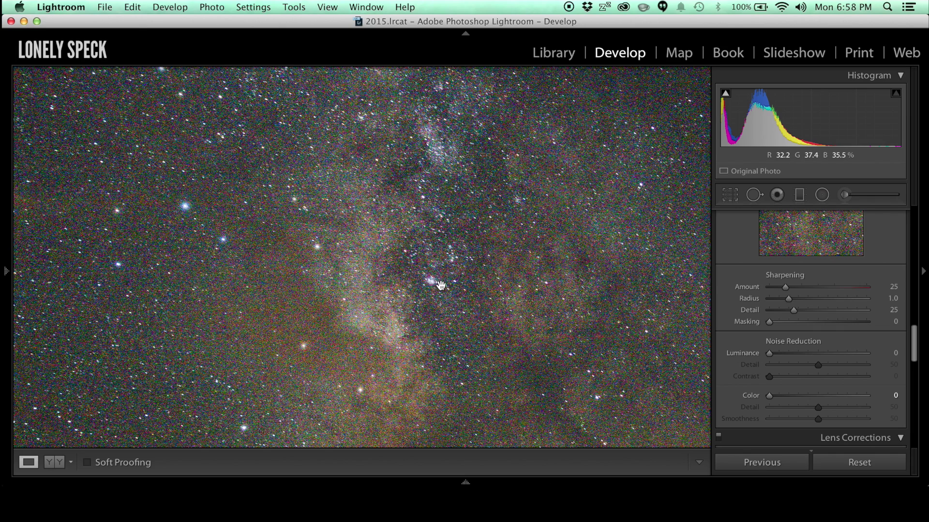
Step: Restore Color noise reduction to its default of 25 for comparison and bring it back down to 0
double_click(751, 397)
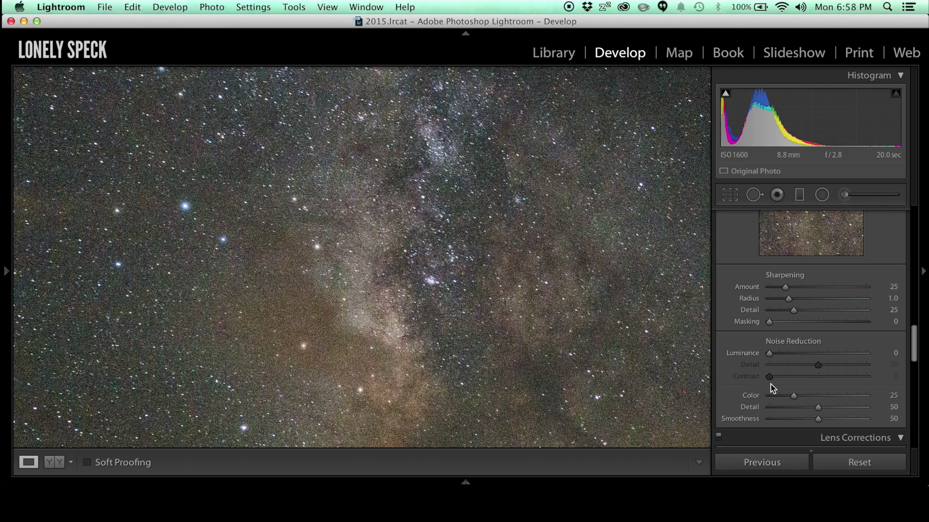
drag(794, 395, 739, 394)
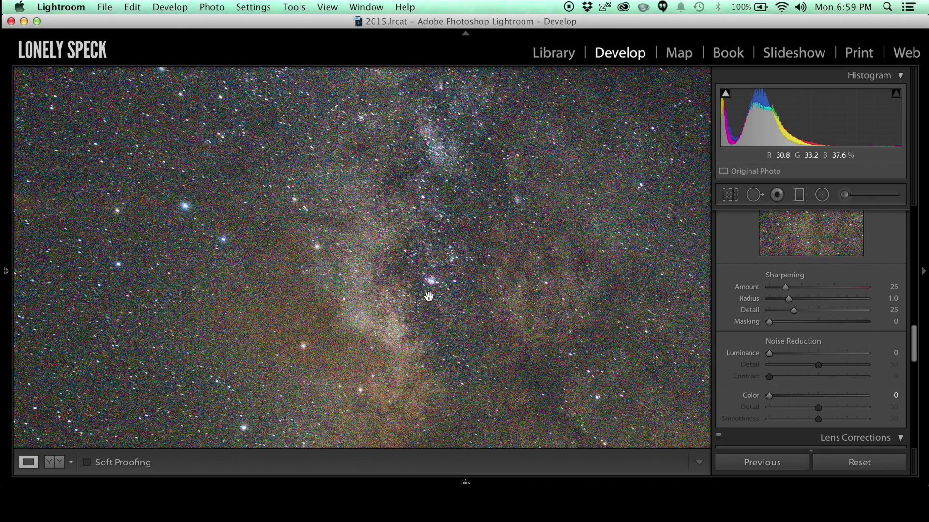
Step: Synchronize all develop settings from the first exposure to all eight photos in the grid and clear the selection
key(e)
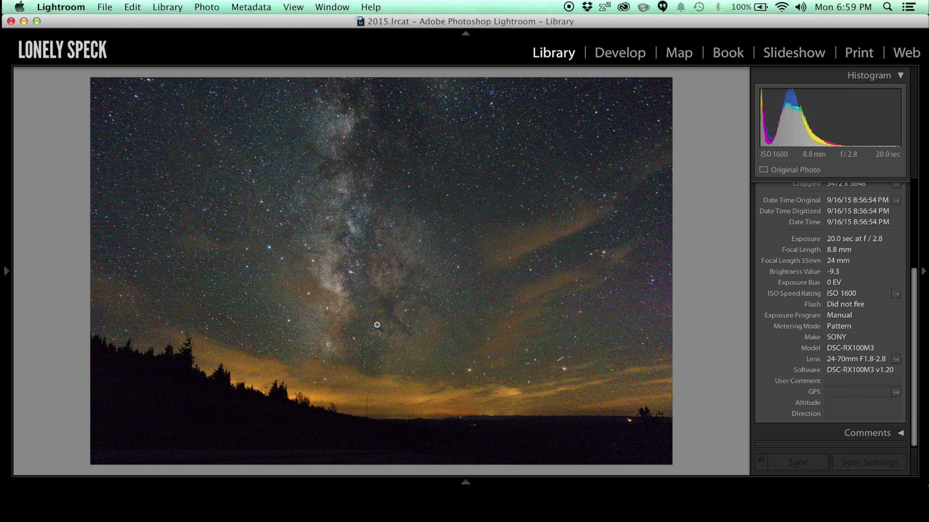
key(g)
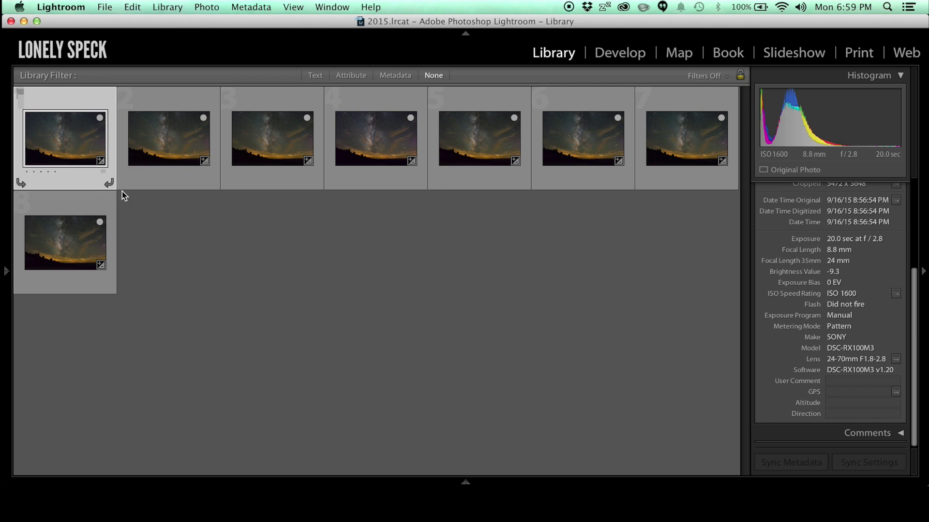
key(super+a)
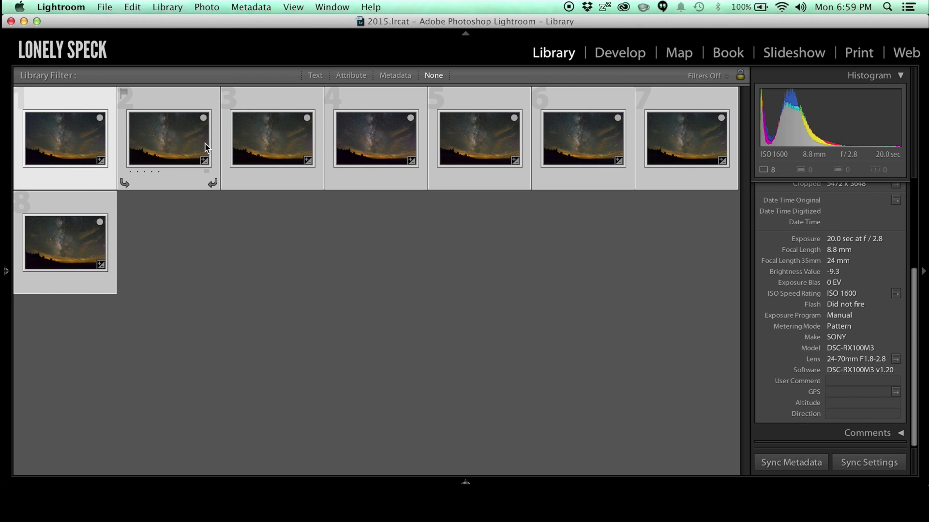
click(869, 463)
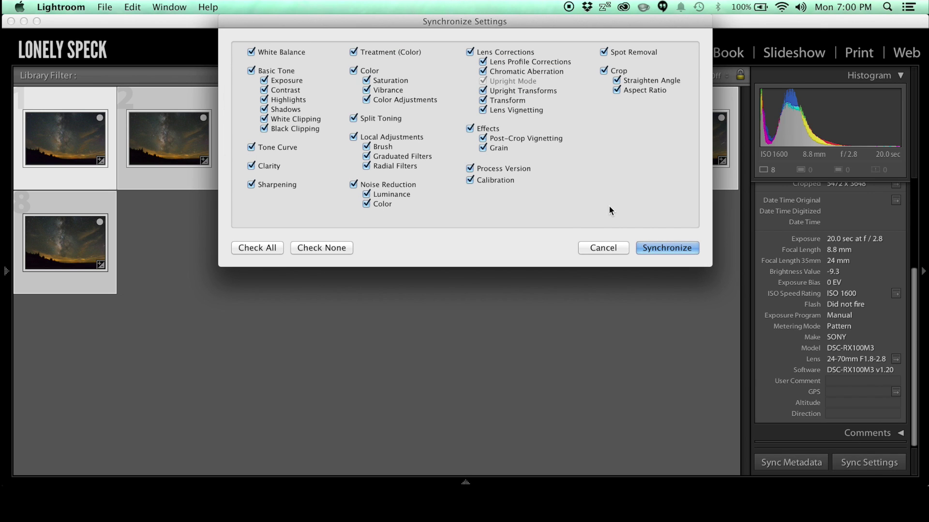
click(666, 248)
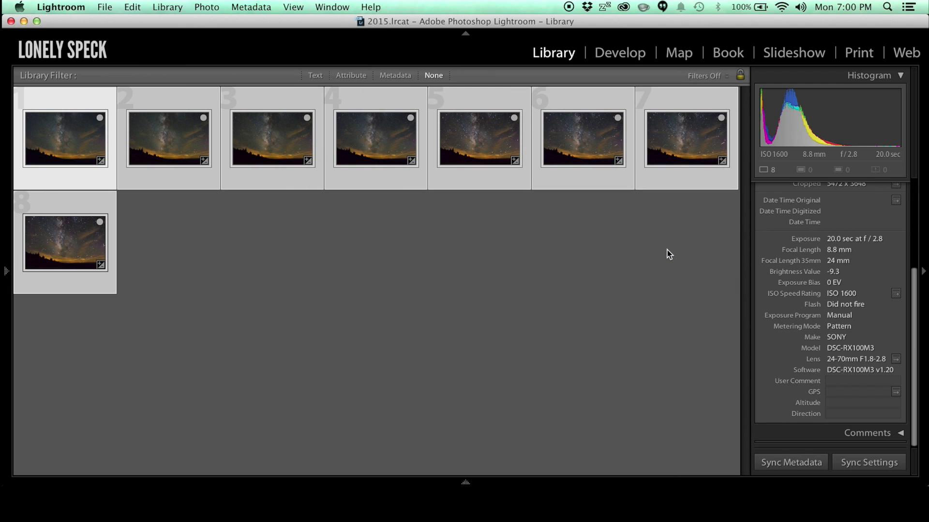
click(667, 255)
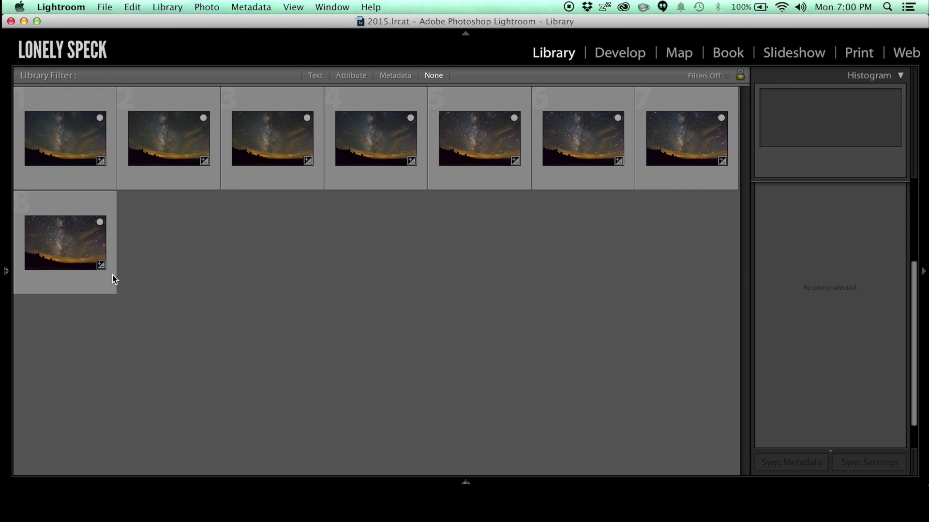
Step: Select all eight synchronized exposures and open them as layers of one document in Photoshop
click(45, 253)
key(super+a)
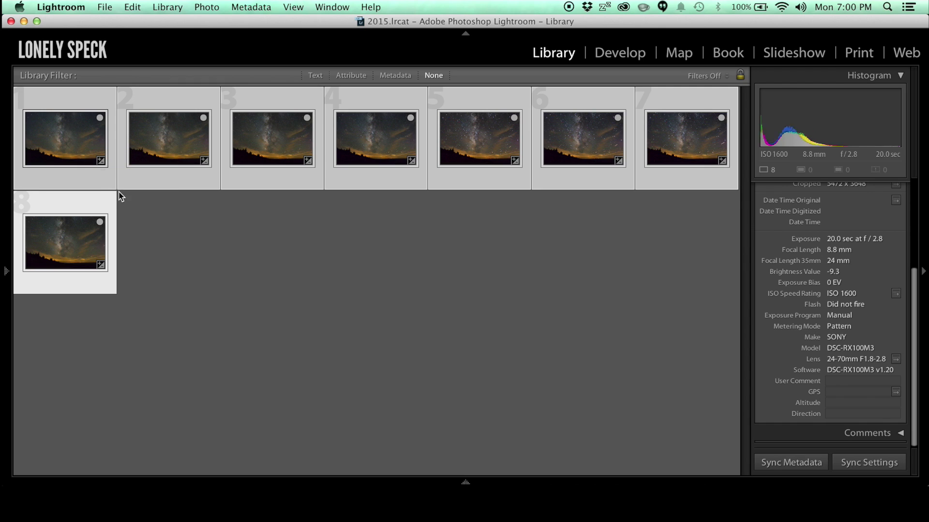
right_click(70, 120)
mouse_move(199, 233)
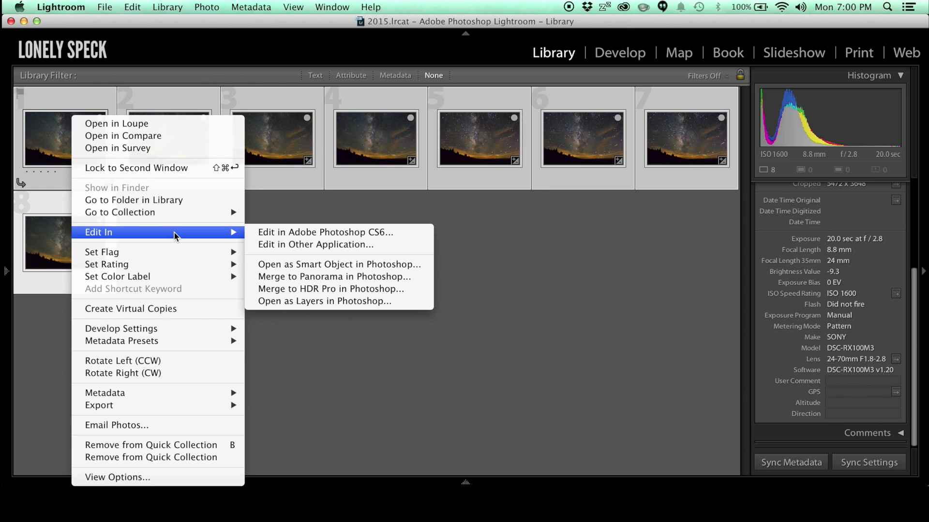
click(344, 304)
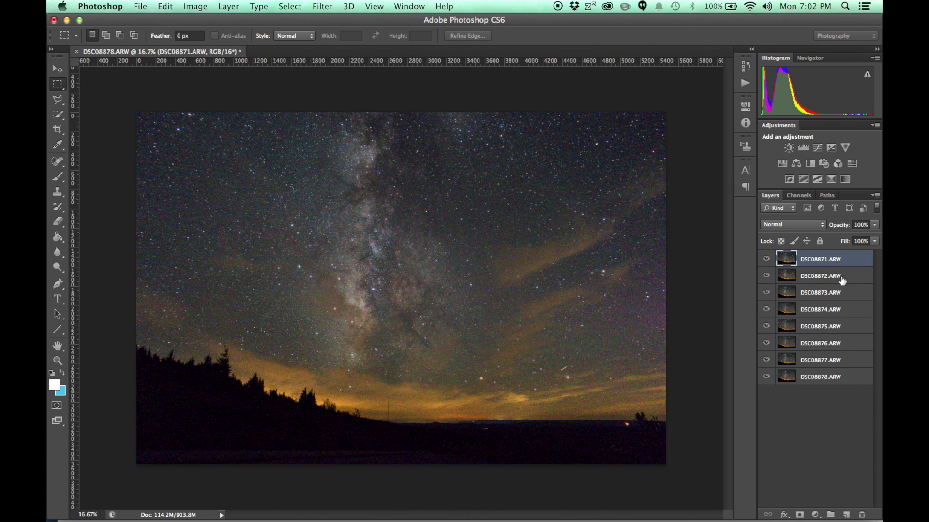
Step: Duplicate all eight exposure layers and convert the copies into a single smart object
shift+click(828, 378)
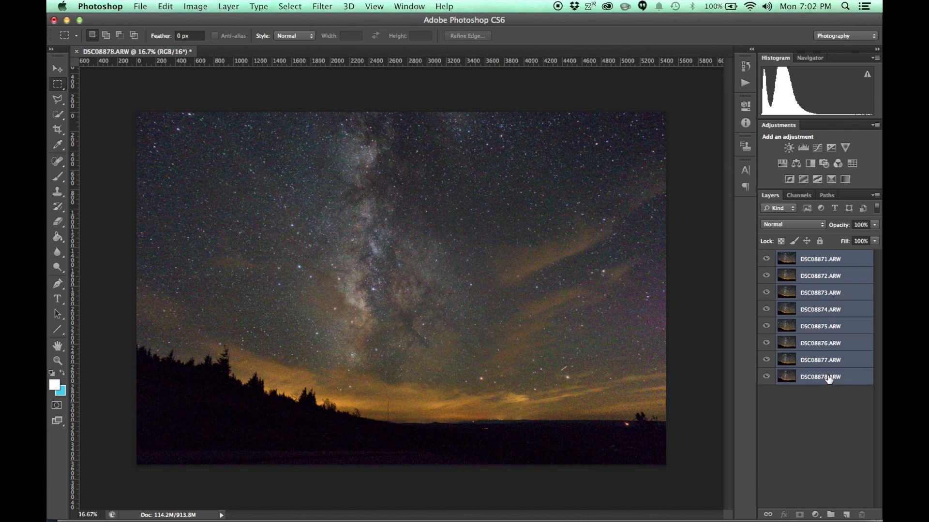
drag(831, 346, 846, 516)
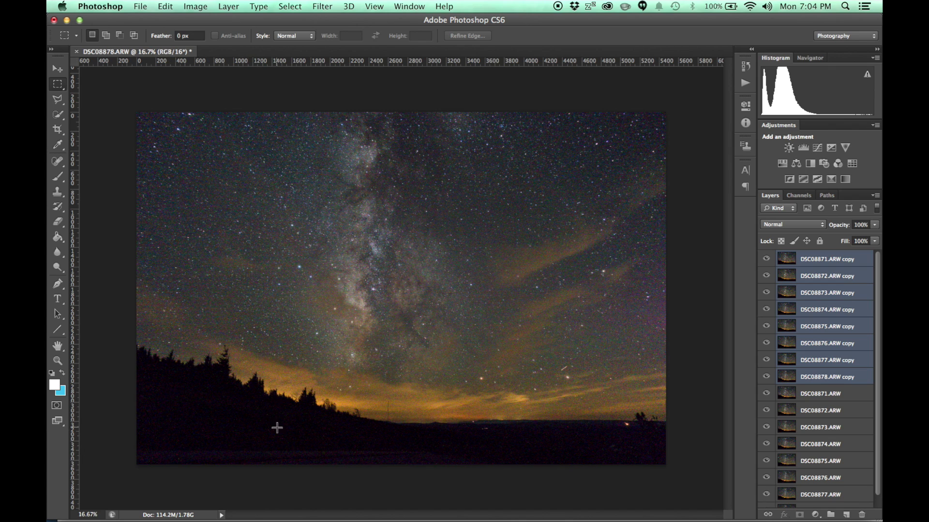
right_click(823, 317)
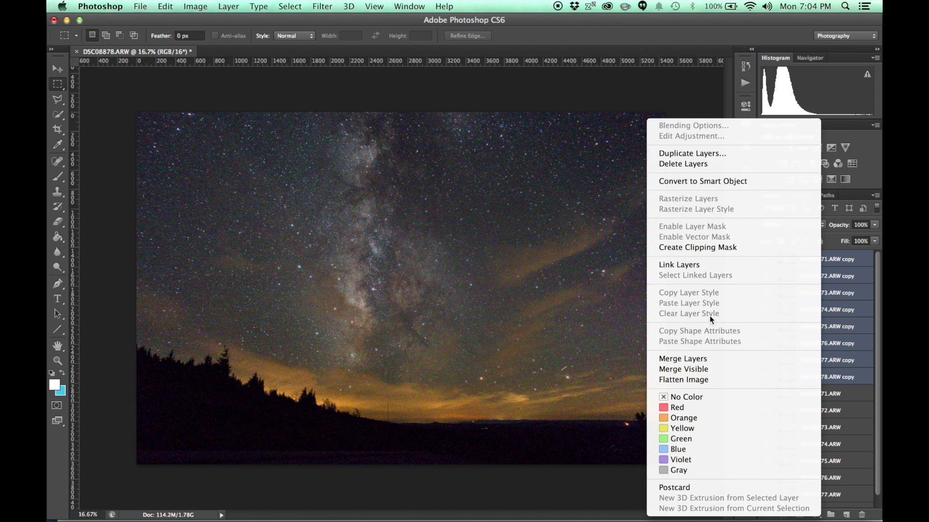
click(729, 181)
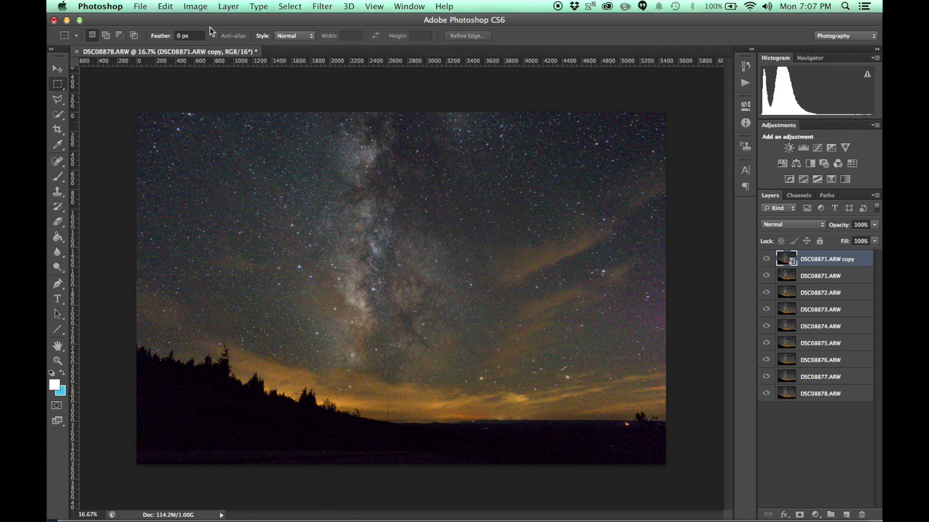
Step: Set the stack mode of the combined smart object to Median
click(228, 7)
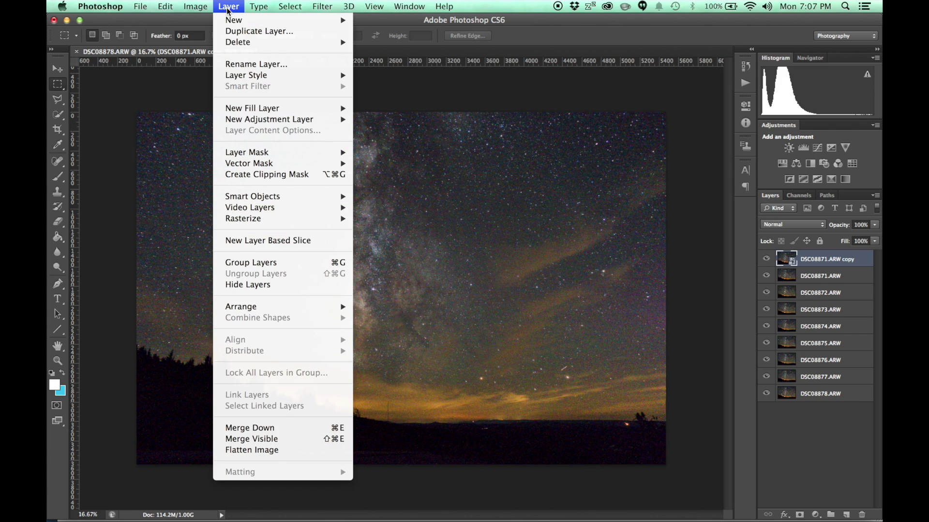
mouse_move(317, 198)
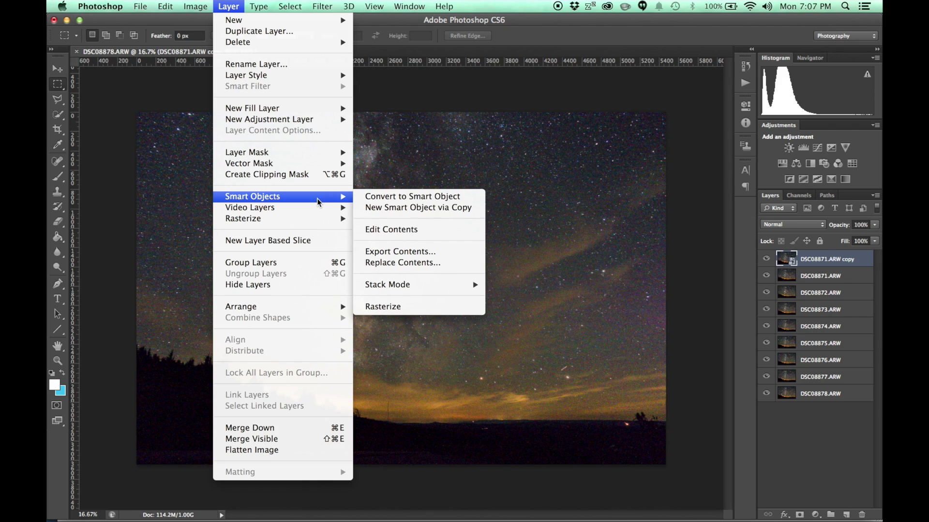
mouse_move(458, 287)
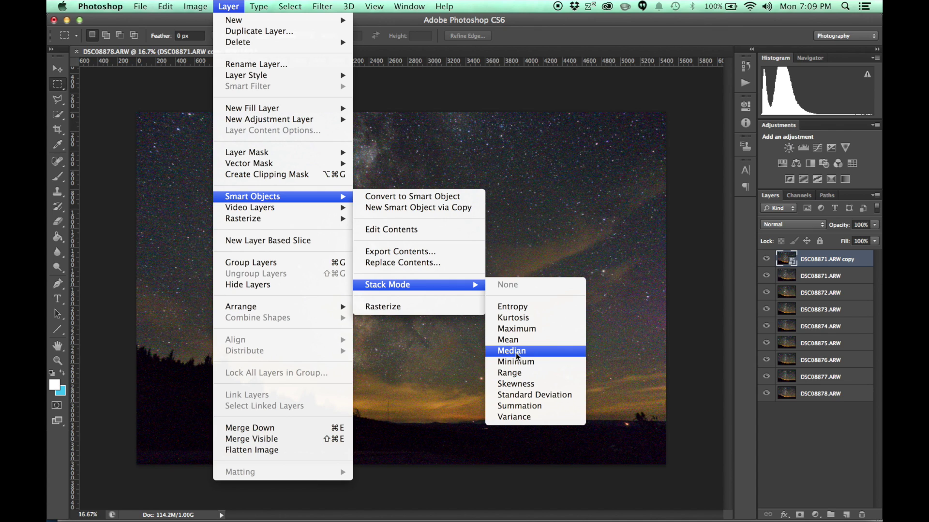
click(516, 356)
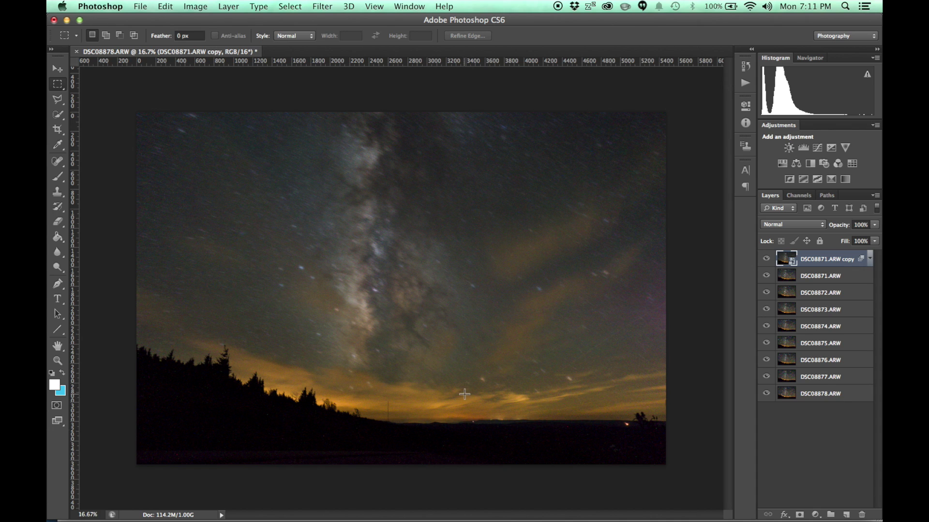
Step: Rename the median smart object as Foreground and move it beneath all the exposure layers
key(super+alt+a)
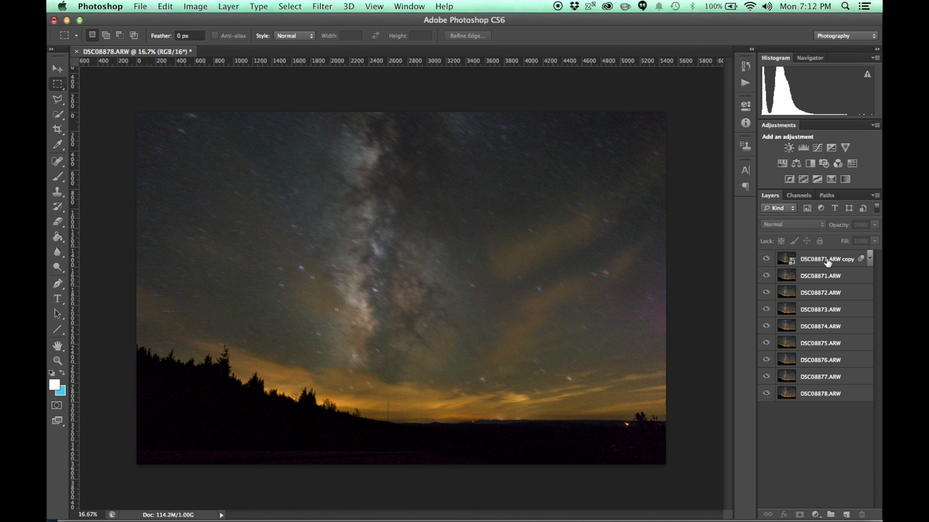
double_click(830, 261)
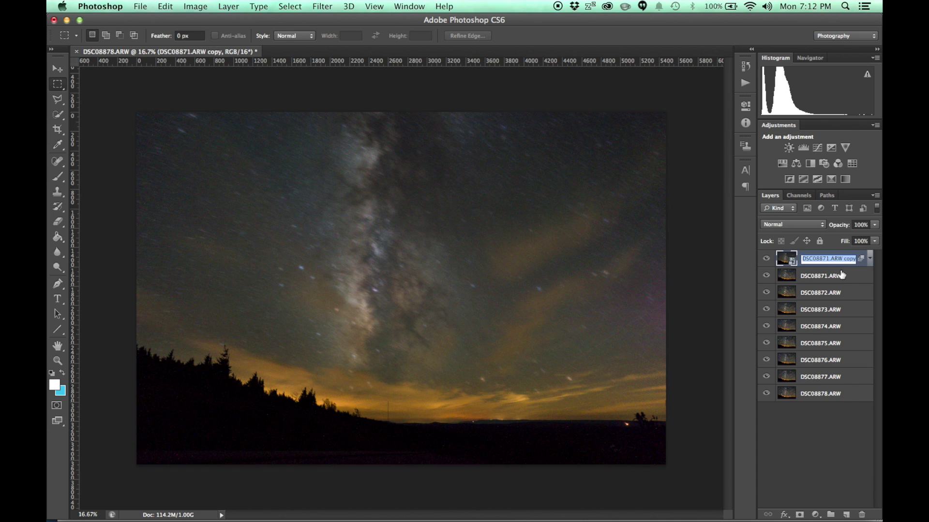
text(Foreground)
key(Return)
drag(815, 261, 811, 406)
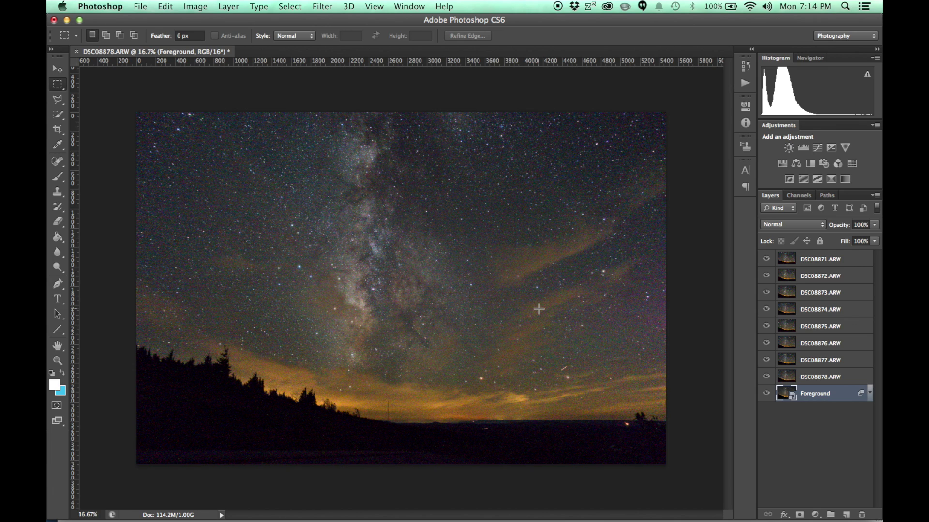
Step: Hide every layer except DSC08871.ARW and add a layer mask to that exposure
click(826, 431)
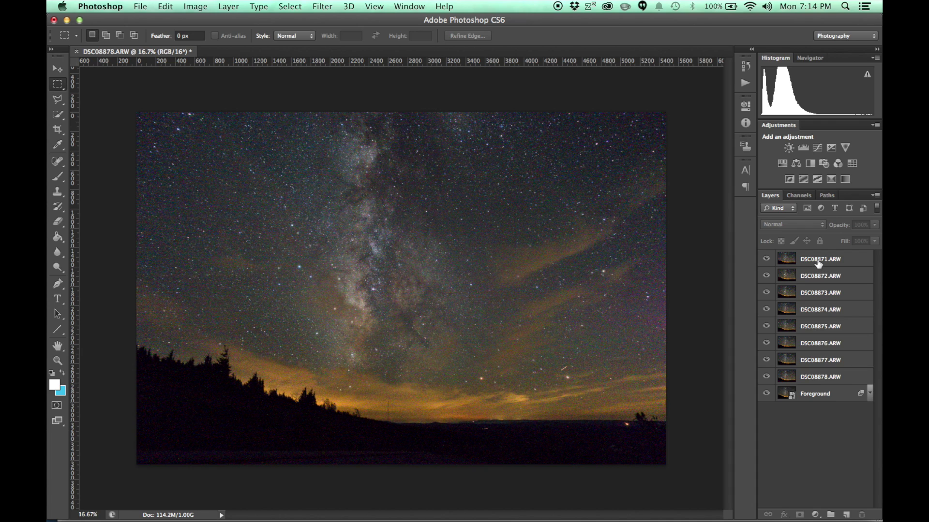
click(819, 264)
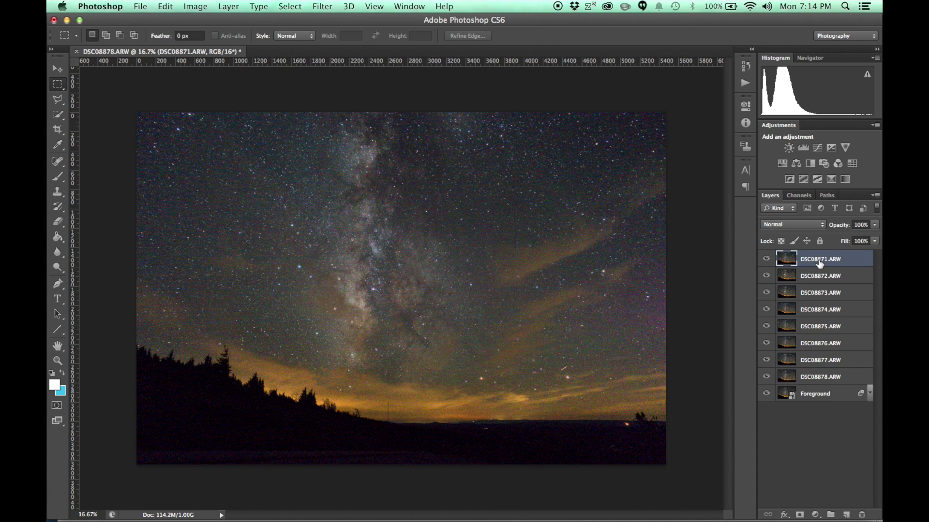
click(769, 276)
drag(769, 277, 769, 396)
click(800, 514)
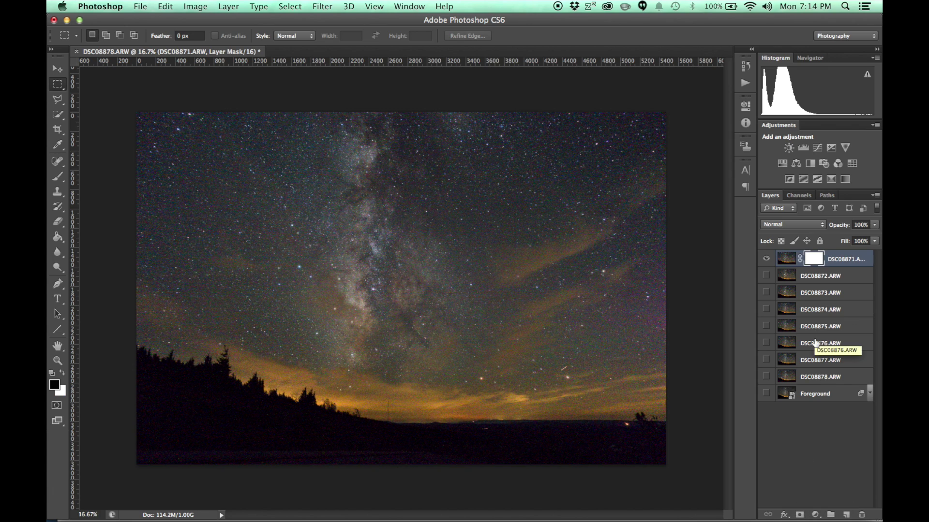
Step: Paint black on the DSC08871.ARW mask with a soft 500 px brush to hide the land up to the horizon and treeline
key(b)
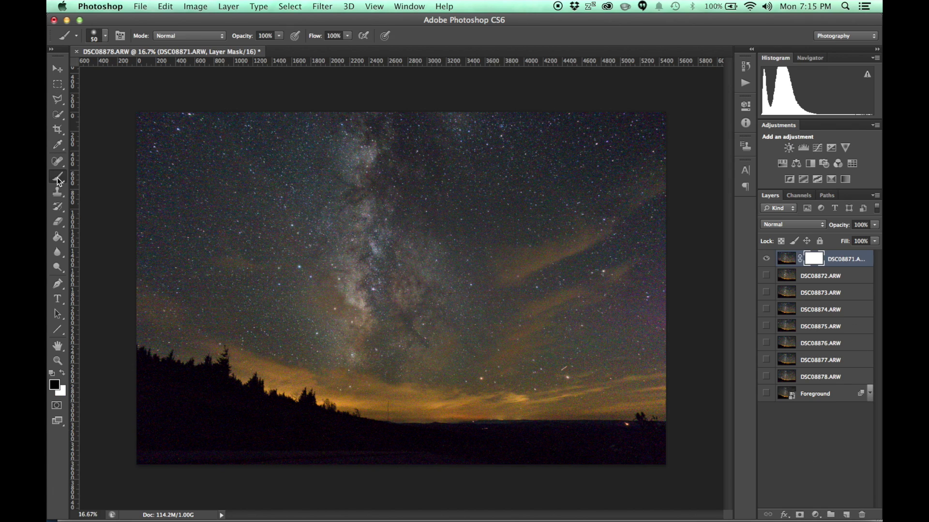
key(bracketright)
key(bracketright)
key(bracketright)
key(bracketright)
key(bracketright)
key(bracketright)
key(bracketright)
key(bracketright)
key(bracketright)
key(bracketright)
key(bracketright)
key(bracketright)
key(bracketright)
mouse_move(124, 357)
mouse_down()
mouse_move(195, 381)
mouse_move(210, 364)
mouse_move(317, 400)
mouse_move(422, 416)
mouse_move(694, 443)
mouse_move(525, 476)
mouse_move(683, 447)
mouse_move(376, 454)
mouse_move(260, 428)
mouse_move(495, 431)
mouse_move(552, 461)
mouse_move(335, 475)
mouse_move(229, 407)
mouse_move(205, 430)
mouse_move(240, 456)
mouse_up()
mouse_move(183, 451)
mouse_down()
mouse_move(140, 425)
mouse_move(180, 440)
mouse_move(204, 404)
mouse_move(176, 396)
mouse_move(257, 421)
mouse_up()
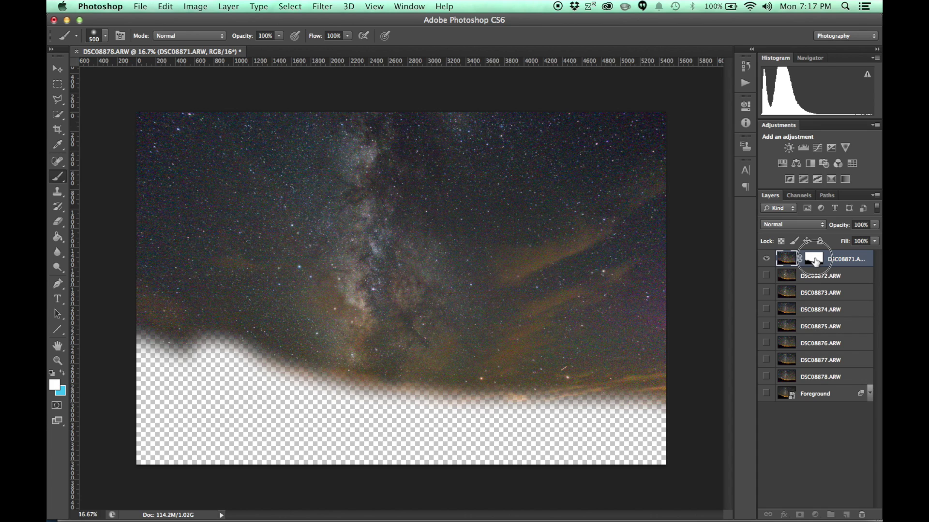
Step: Copy the DSC08871.ARW layer mask to the other seven exposures and make those layers visible, keeping Foreground hidden
drag(816, 261, 814, 378)
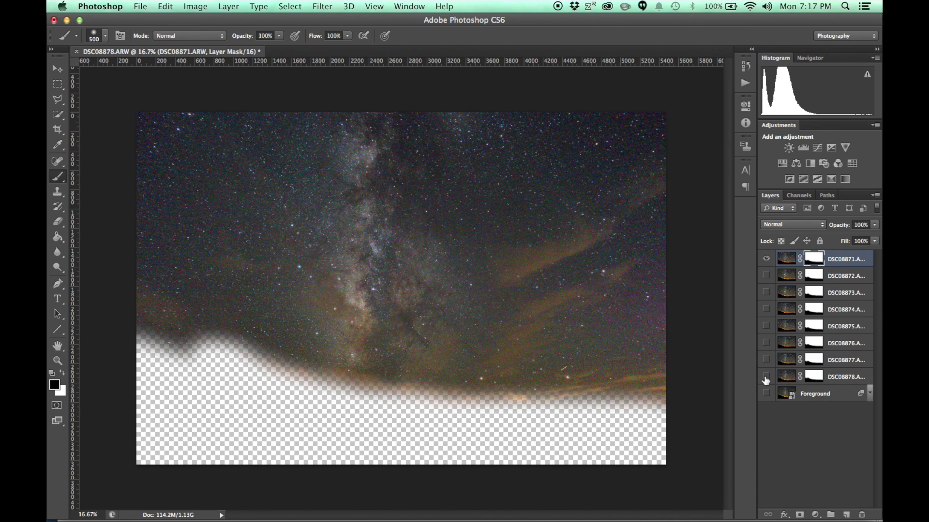
drag(766, 376, 766, 277)
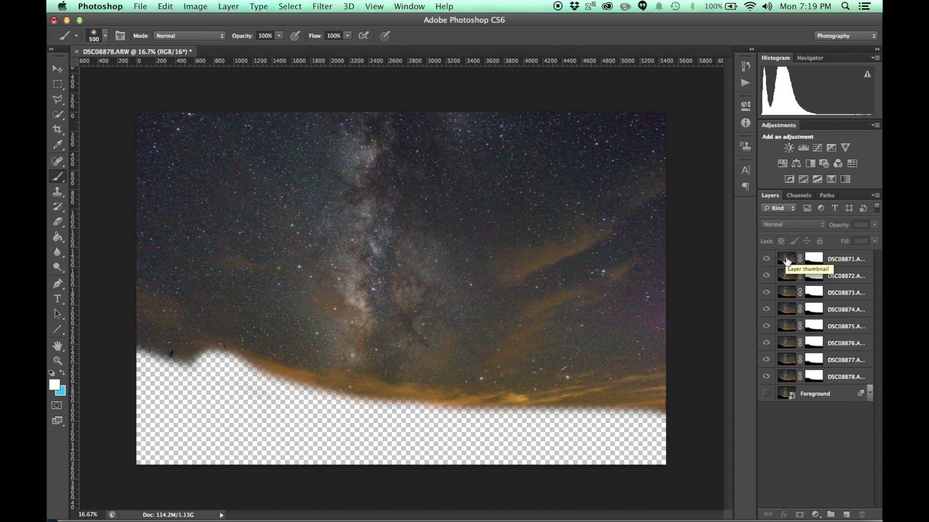
Step: Auto-align all eight masked exposure layers using the Auto projection without lens corrections
click(786, 262)
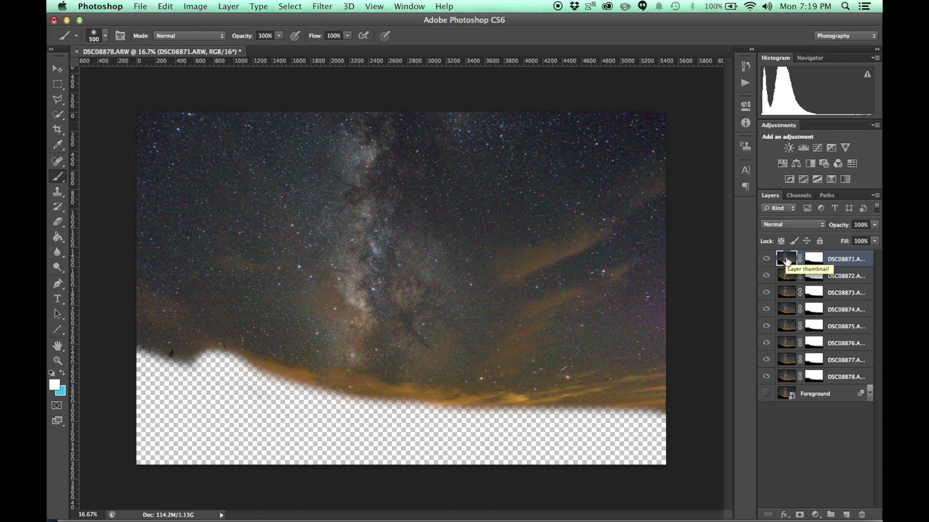
shift+click(790, 377)
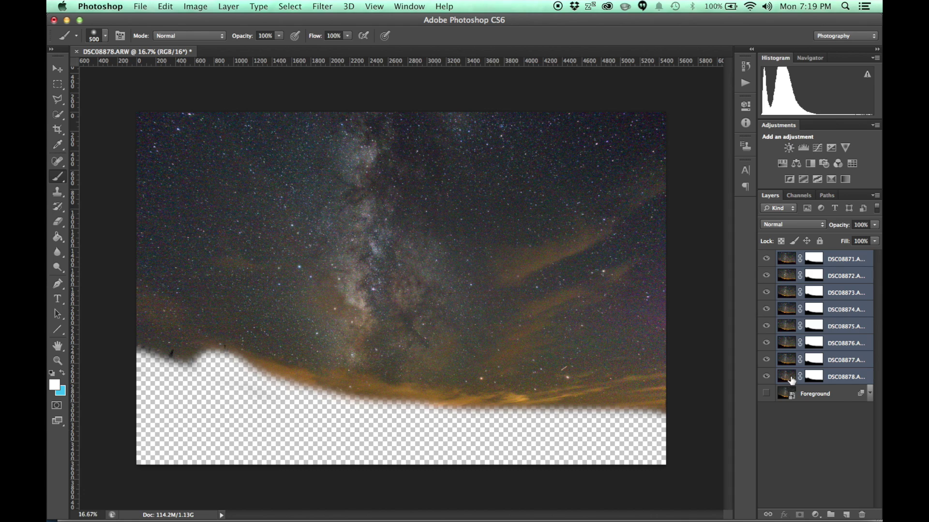
click(831, 261)
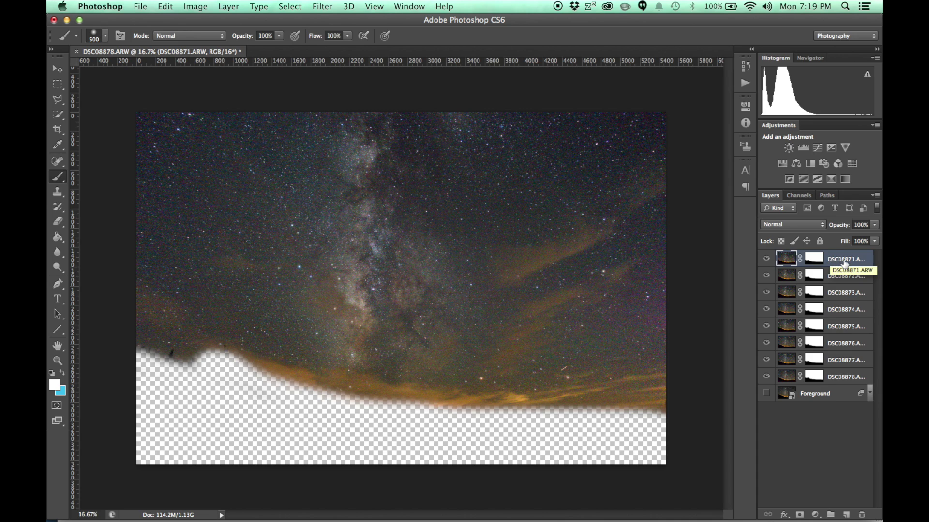
shift+click(844, 378)
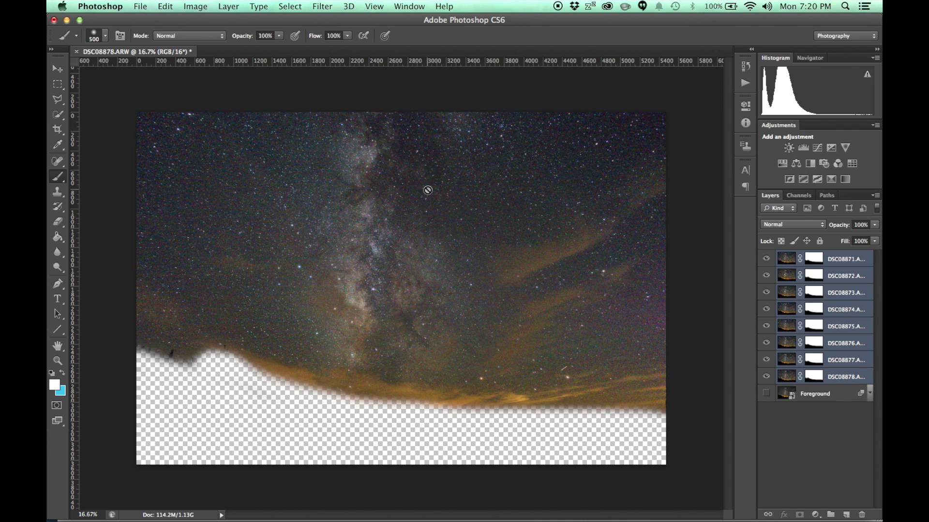
click(166, 7)
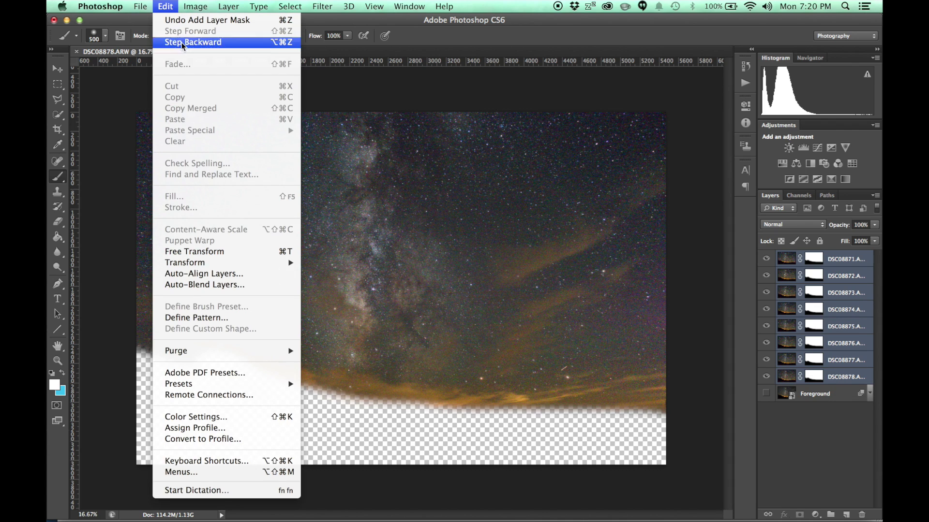
click(234, 275)
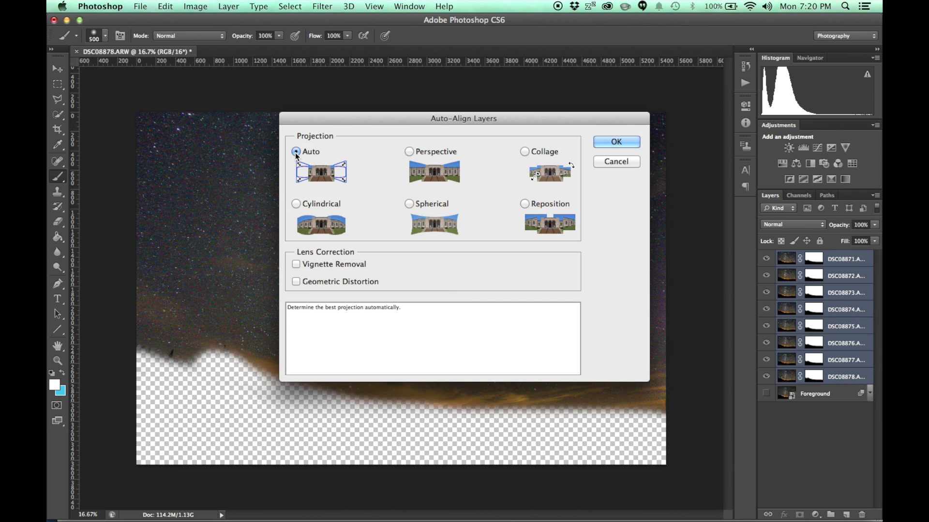
click(619, 141)
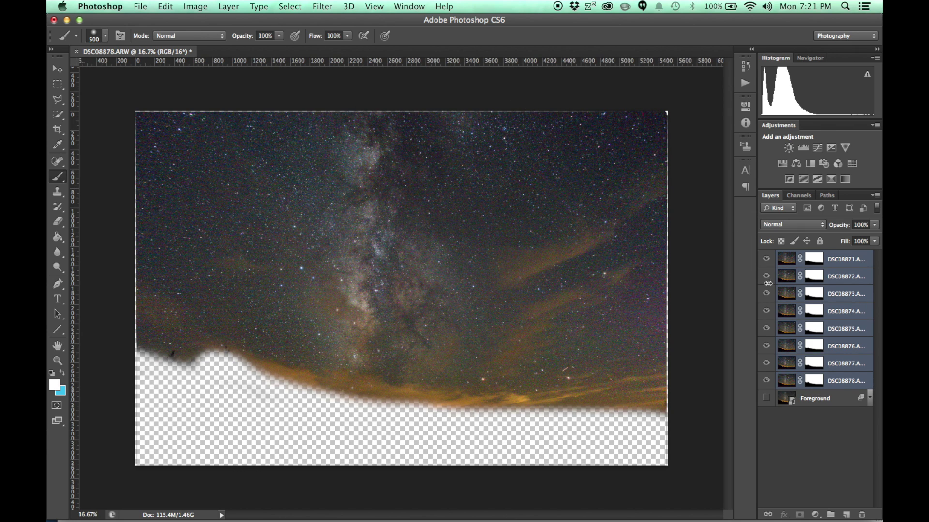
Step: Toggle the visibility of the aligned exposure layers one after another to examine how the stars line up
click(767, 259)
click(767, 260)
click(767, 260)
click(767, 260)
click(767, 260)
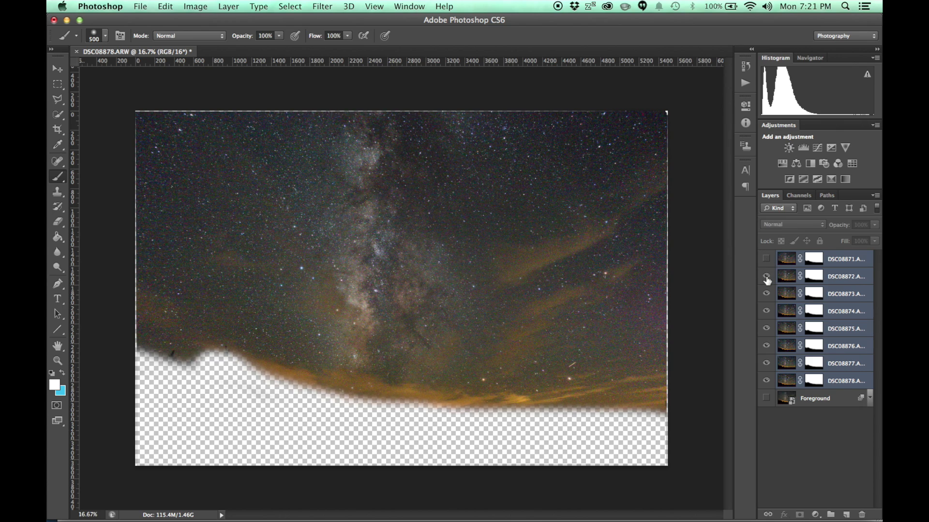
click(767, 277)
click(766, 276)
click(767, 277)
click(767, 277)
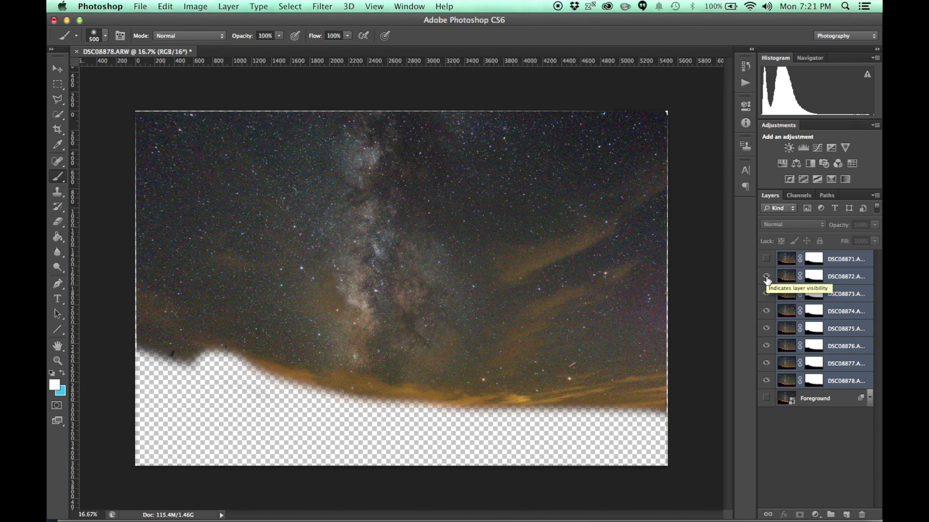
click(767, 276)
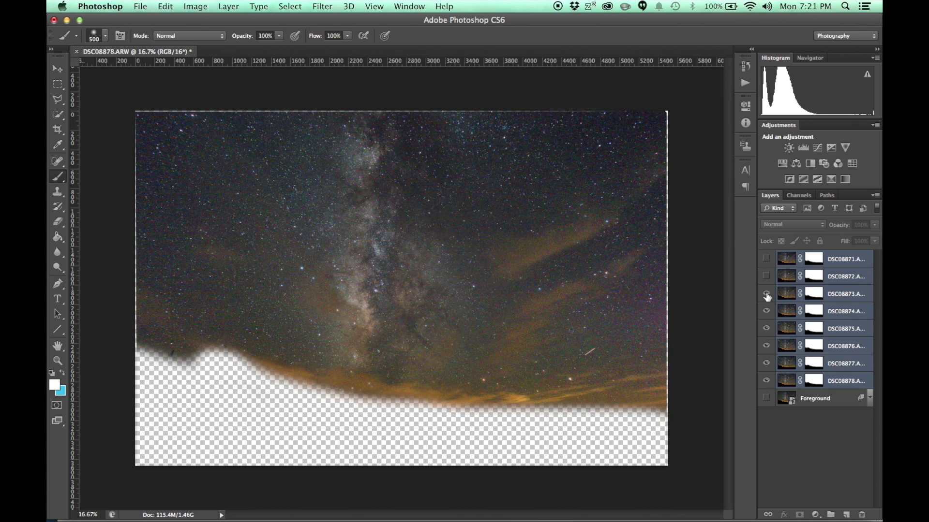
click(766, 295)
click(767, 295)
click(767, 294)
click(767, 294)
click(766, 311)
click(766, 311)
click(767, 311)
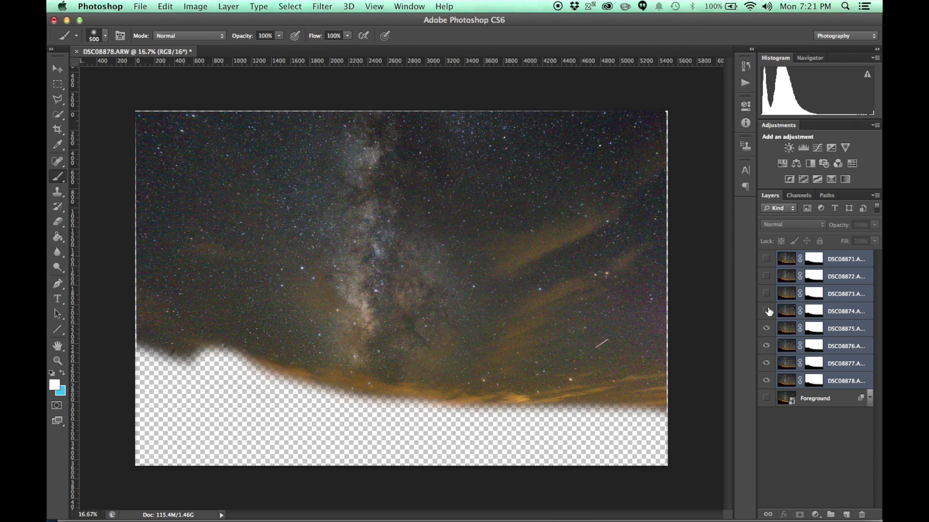
click(766, 329)
click(767, 329)
click(767, 329)
click(767, 329)
click(767, 329)
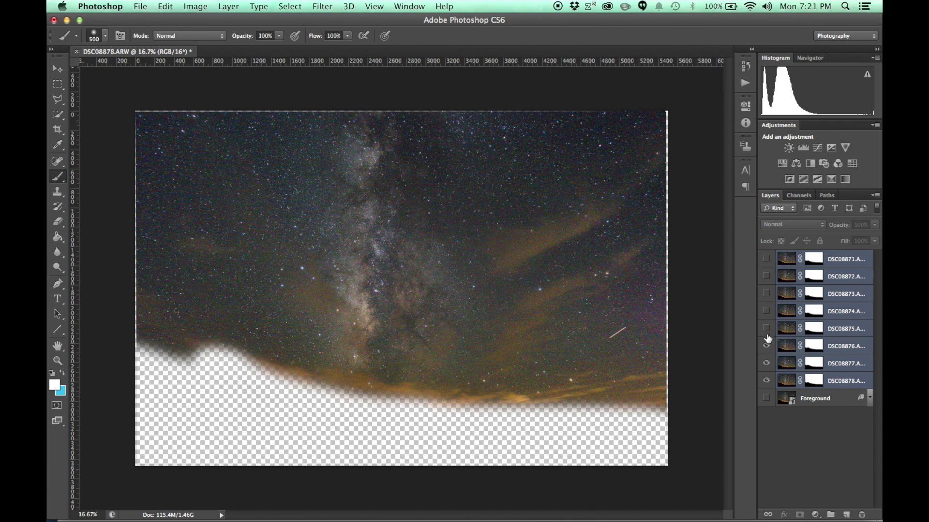
click(767, 346)
Step: Convert the eight aligned sky layers into one smart object and set its stack mode to Median
right_click(840, 379)
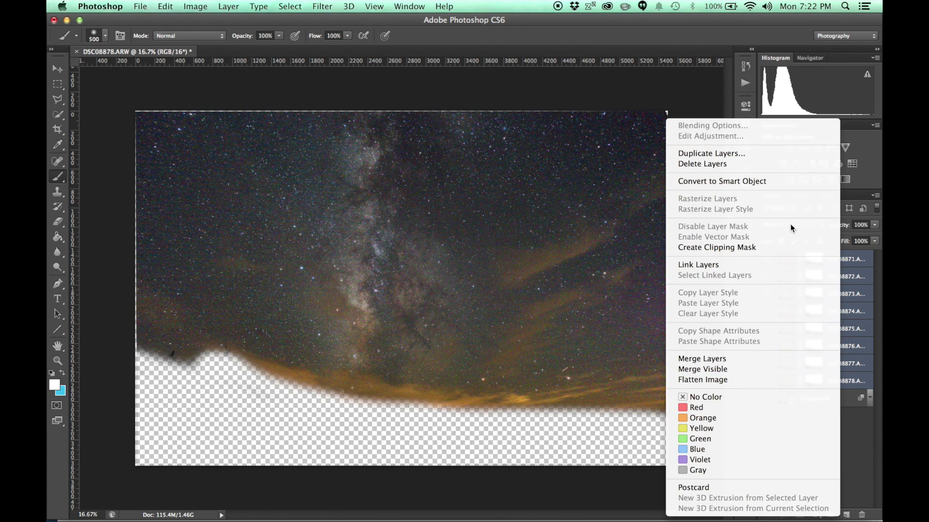
click(794, 182)
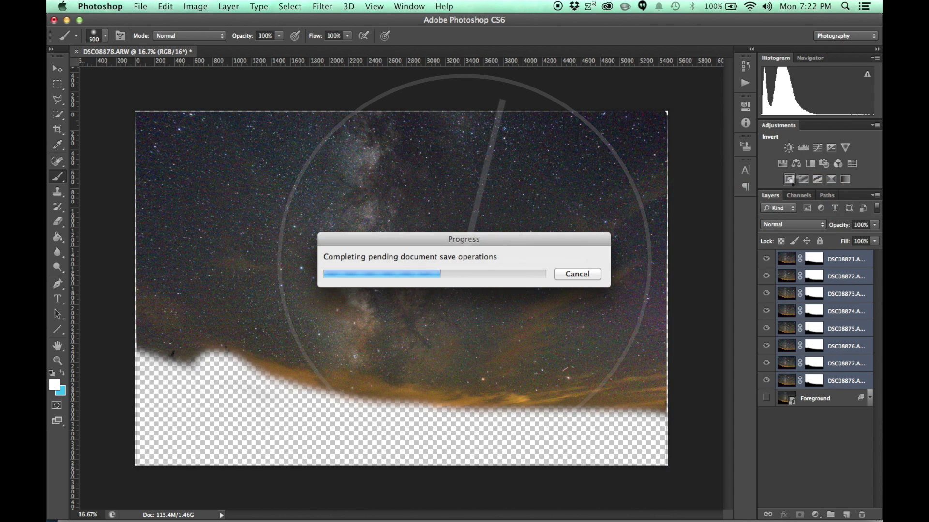
click(229, 6)
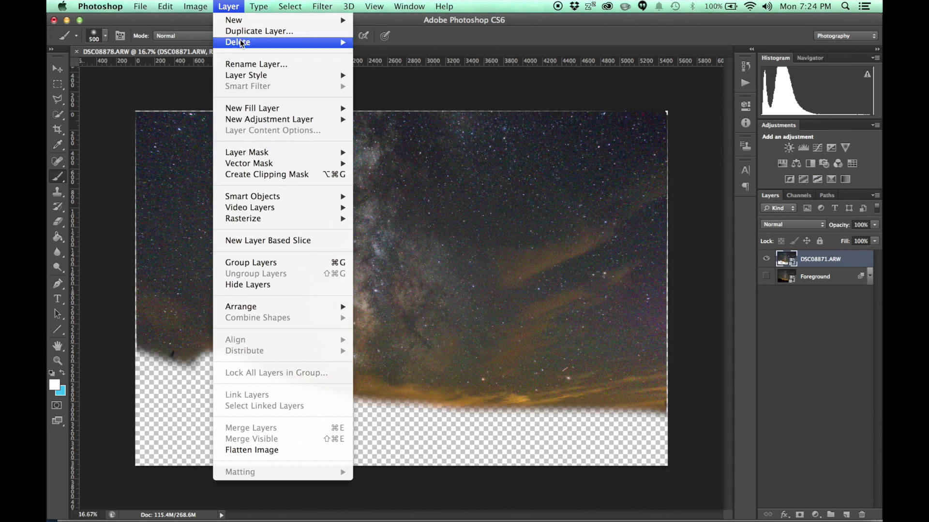
mouse_move(287, 197)
mouse_move(416, 285)
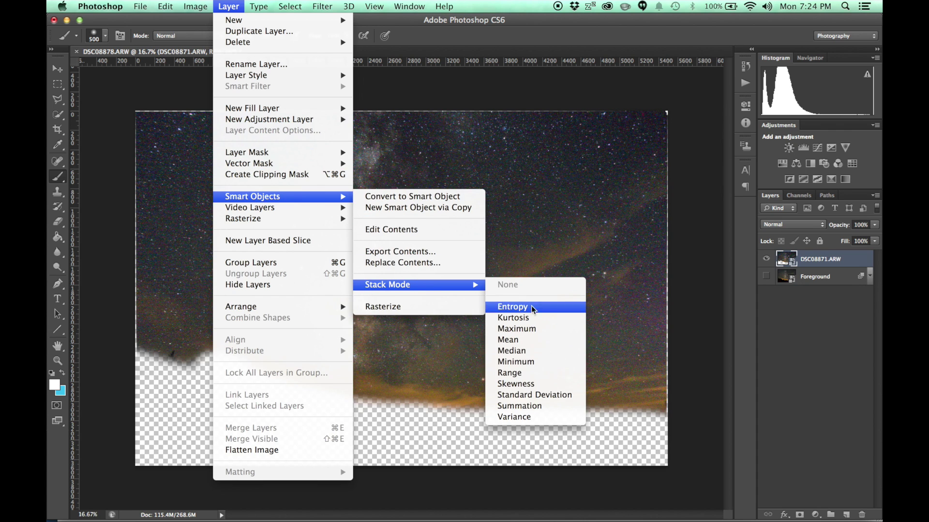
click(561, 352)
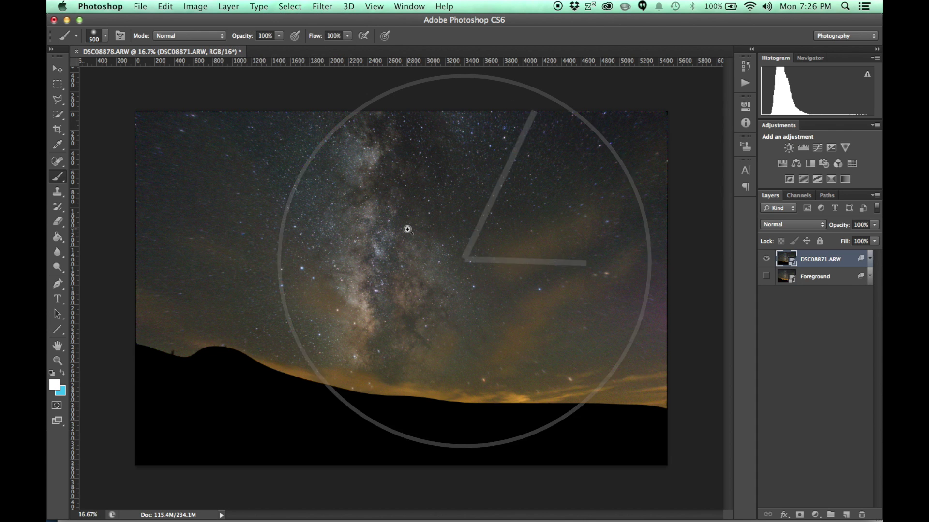
Step: Examine the median-stacked sky up close, checking star sharpness and noise around the Milky Way and along the photo's right edge
click(408, 230)
drag(408, 230, 406, 364)
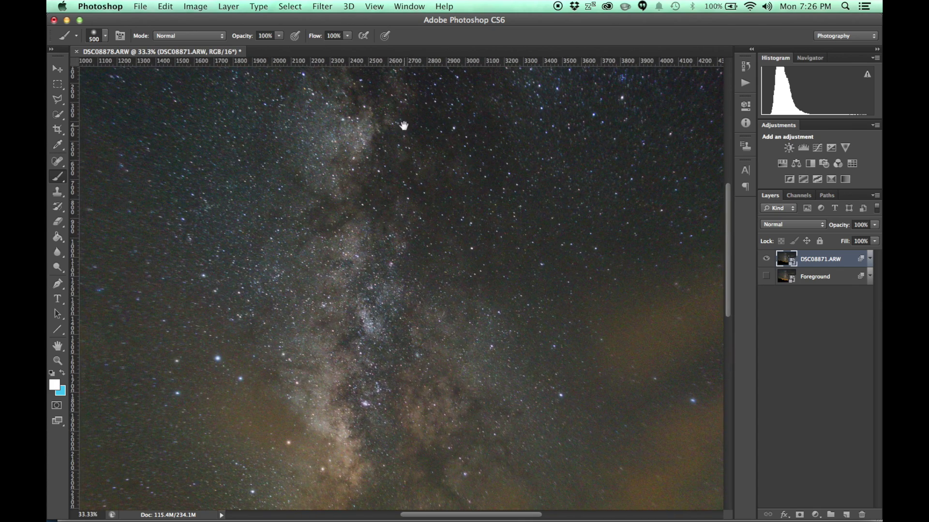
drag(404, 126, 313, 141)
super+click(692, 254)
drag(477, 284, 449, 296)
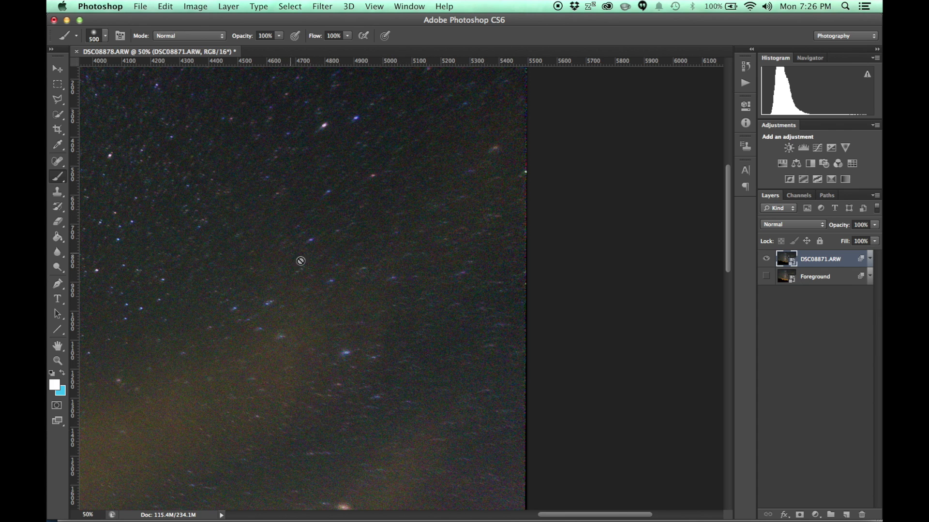
drag(253, 336, 643, 349)
alt+click(400, 218)
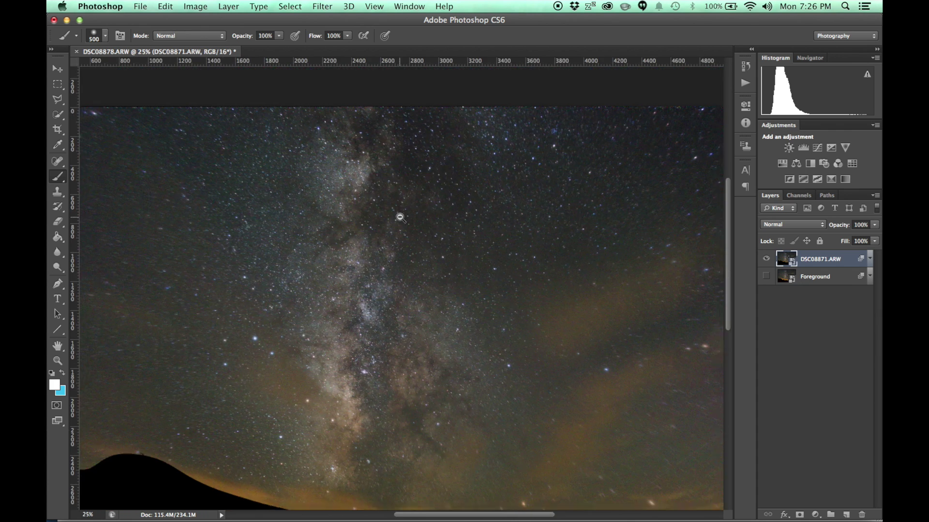
alt+click(400, 218)
super+click(407, 249)
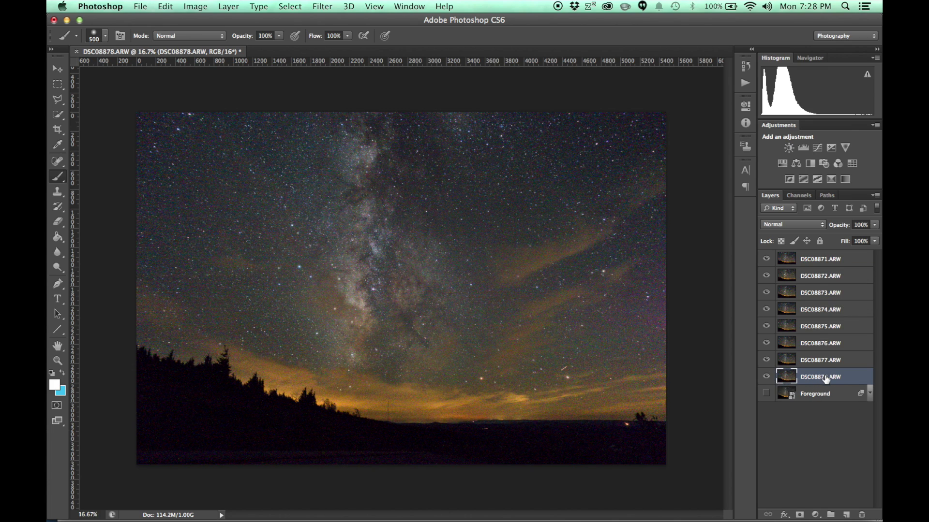
Step: Hide every exposure layer except DSC08877.ARW and DSC08878.ARW
click(765, 360)
drag(765, 340, 765, 262)
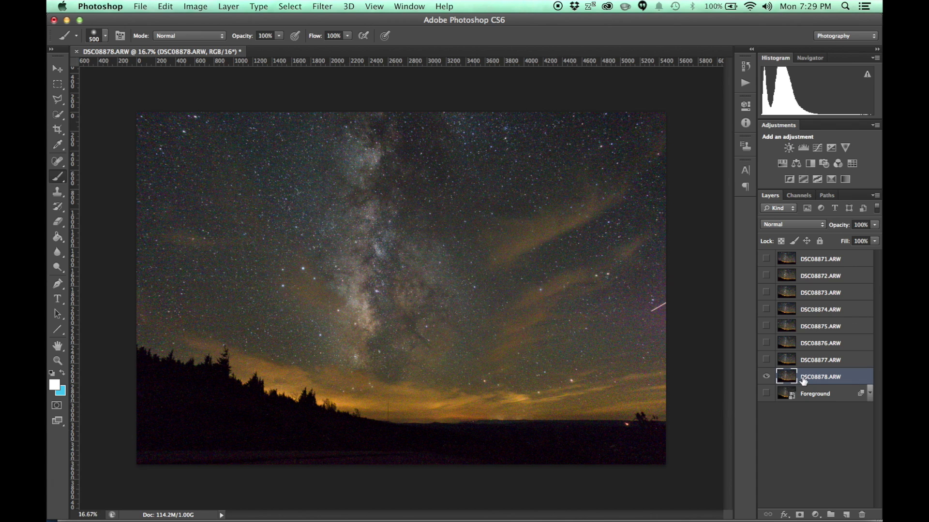
click(767, 362)
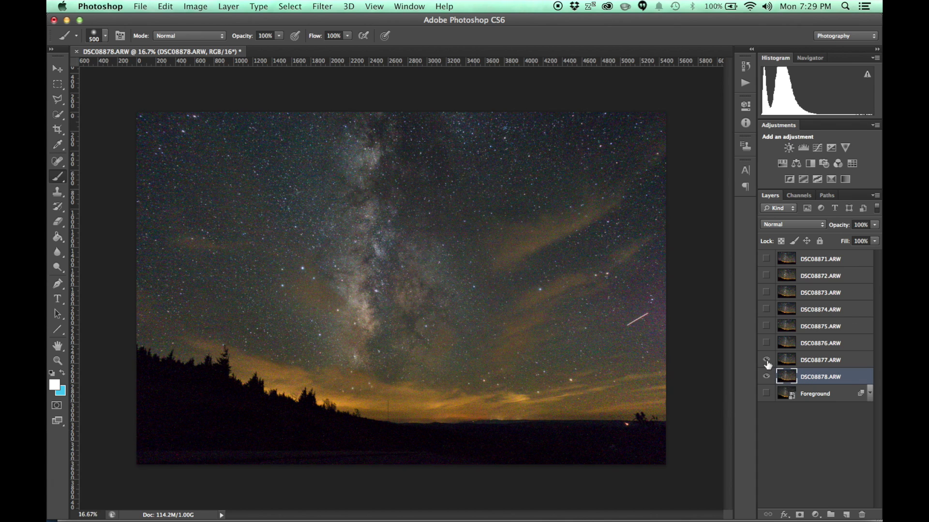
Step: Set the blend mode of the DSC08877.ARW layer to Difference
click(823, 363)
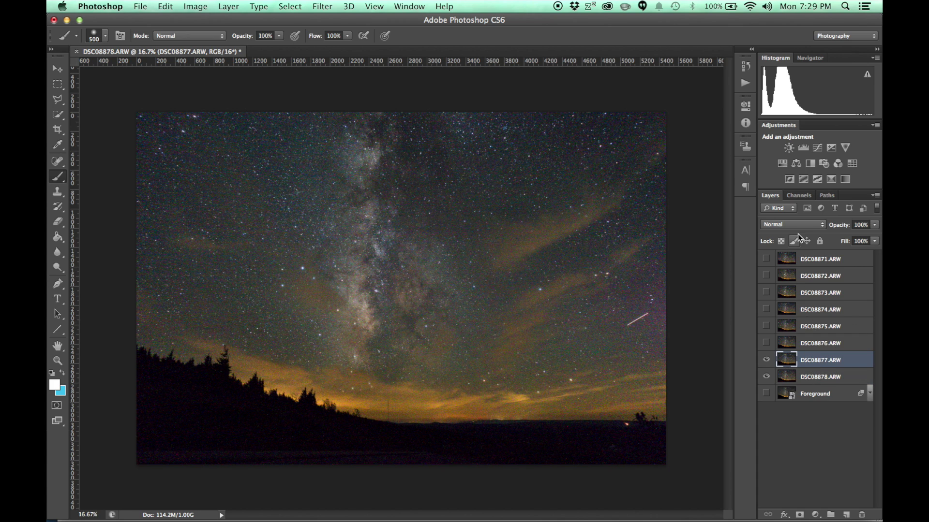
click(780, 225)
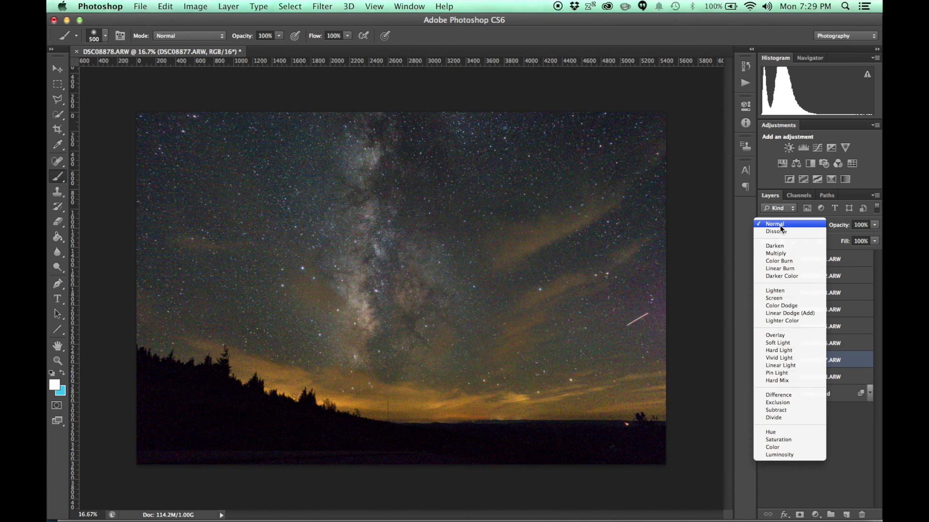
click(789, 393)
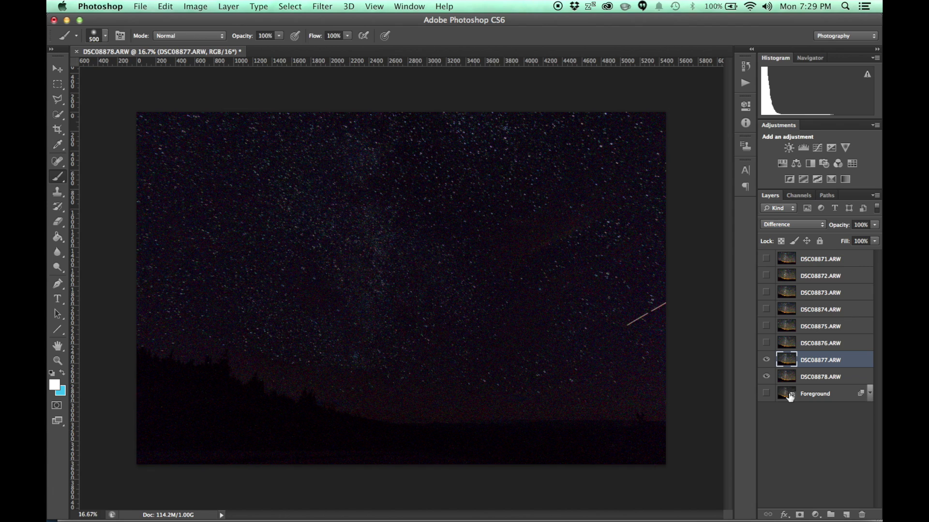
Step: Free-transform DSC08877.ARW and shift it to X 2741 px, Y 1827 px so the stars near the image centre cancel out
key(v)
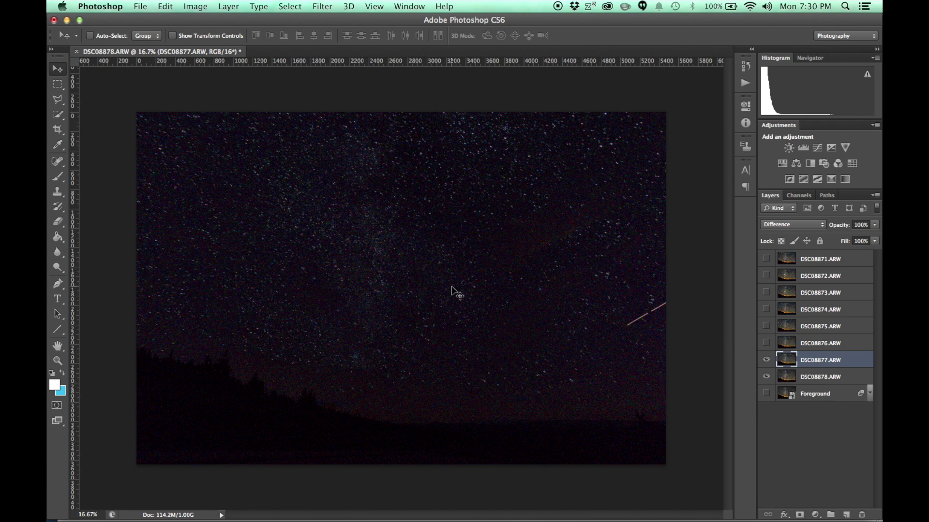
key(ctrl+t)
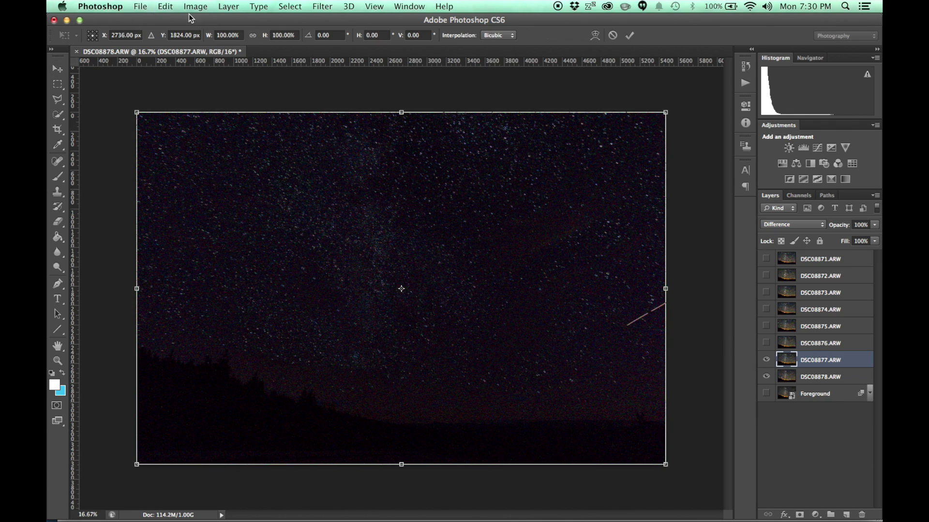
click(167, 7)
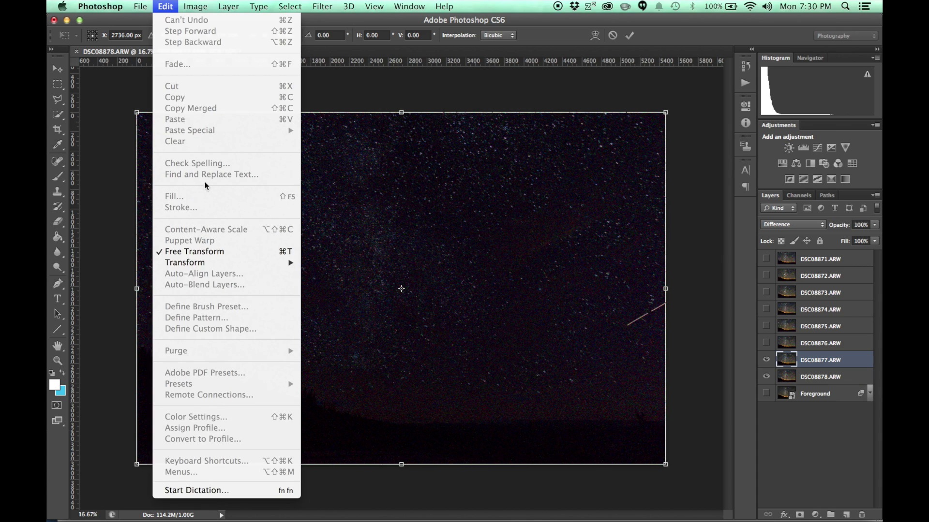
click(237, 255)
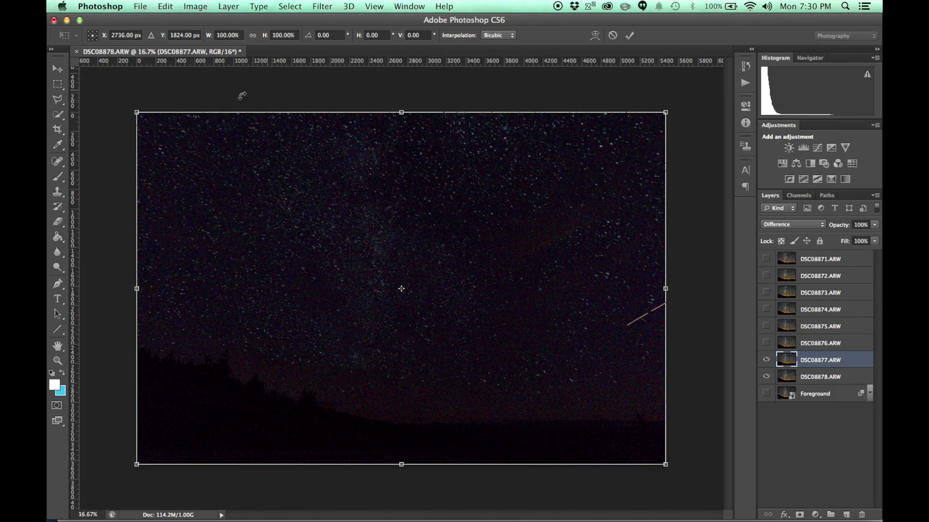
super+click(401, 289)
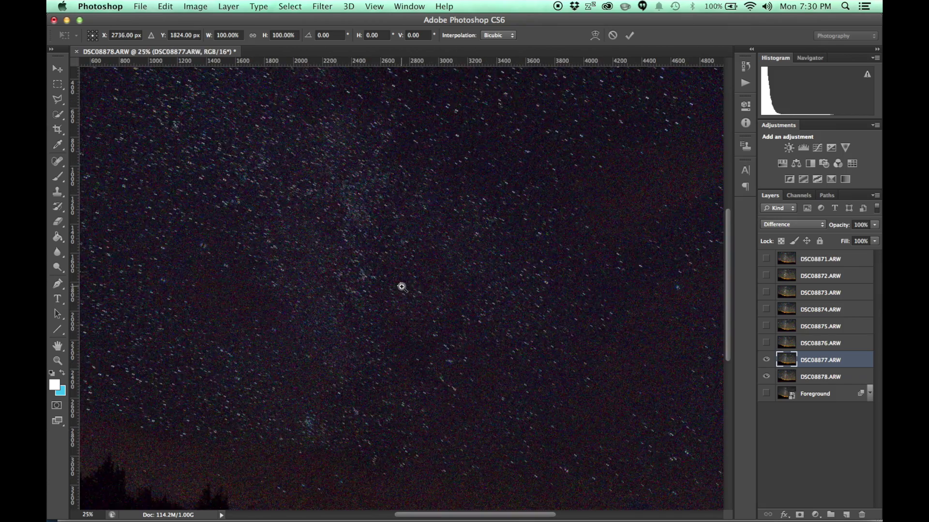
super+click(401, 287)
super+click(400, 286)
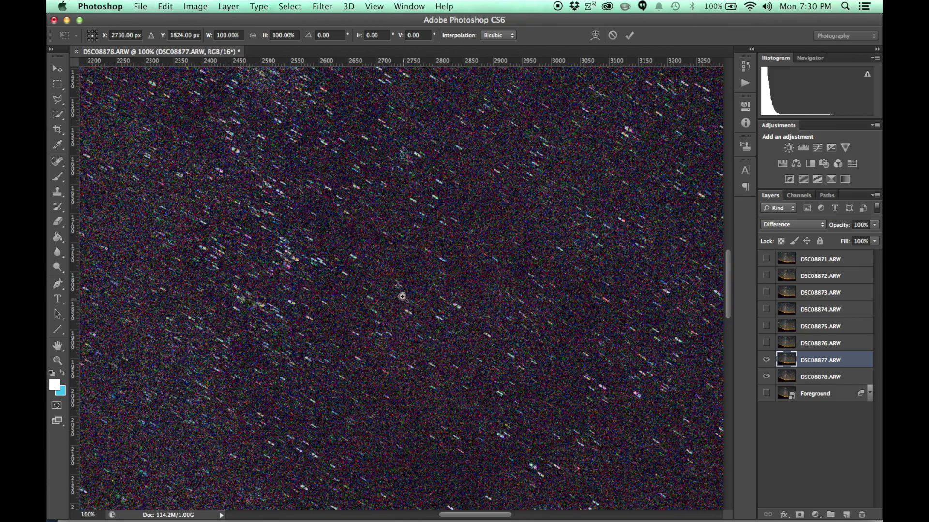
super+click(401, 296)
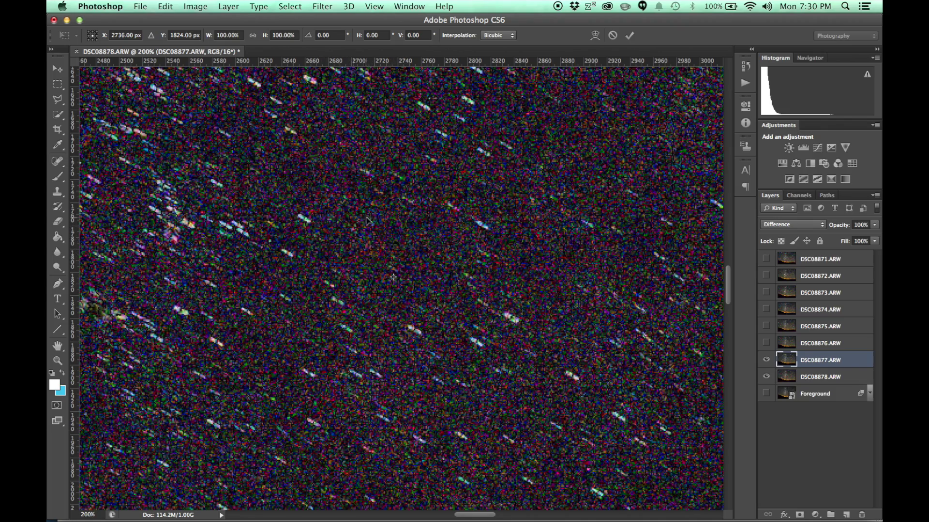
drag(345, 236, 351, 237)
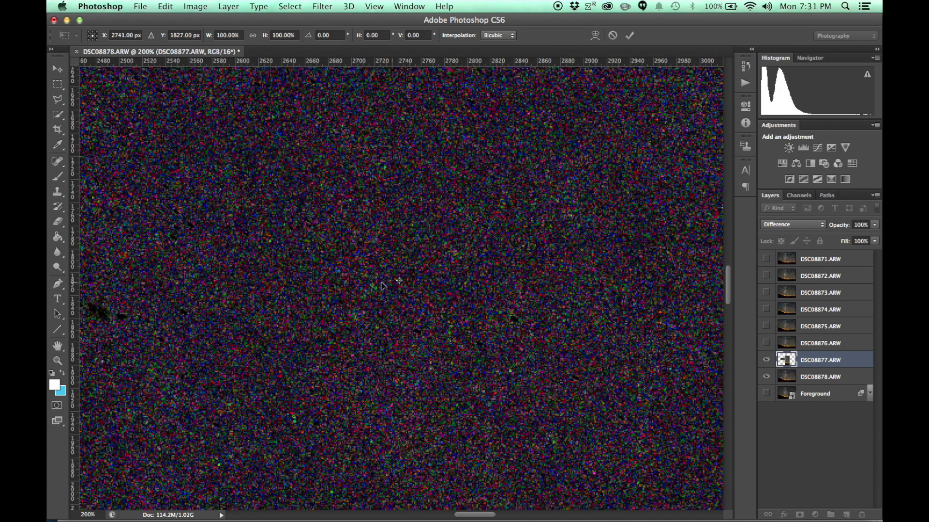
Step: Shift DSC08877.ARW slightly out of alignment and nudge it back to X 2741 px, Y 1827 px to compare the star overlap
drag(338, 248, 338, 249)
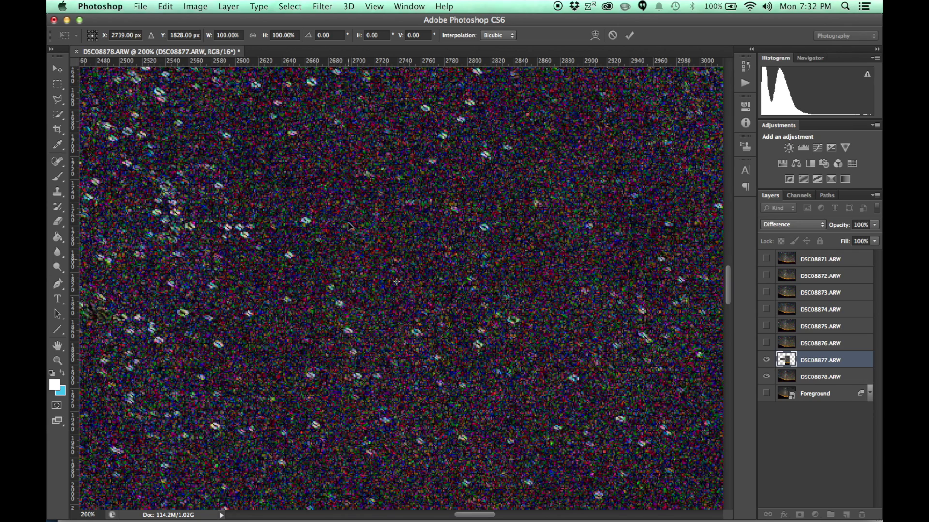
key(Right)
key(Right)
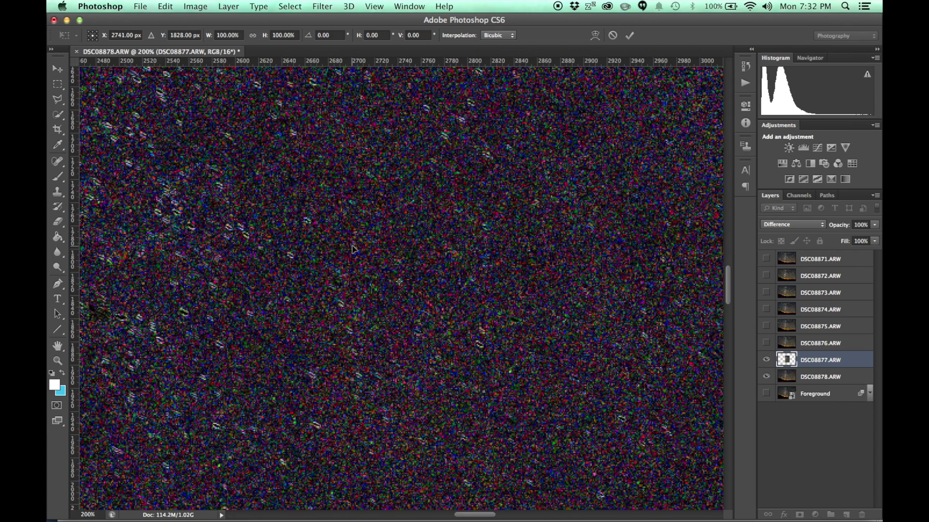
key(Right)
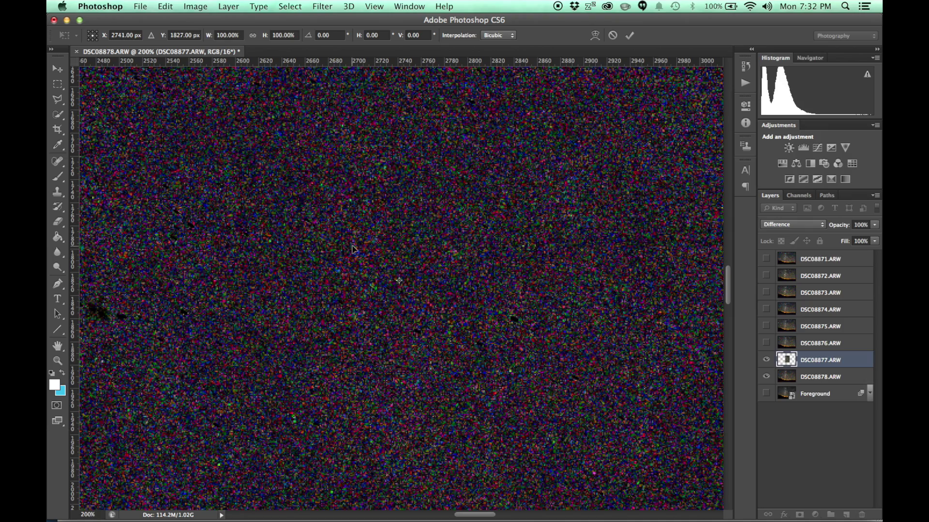
key(Up)
key(Left)
Step: Rotate the DSC08877.ARW layer by 0.03° to bring the stars in the photo's upper-left corner closer together
alt+click(406, 286)
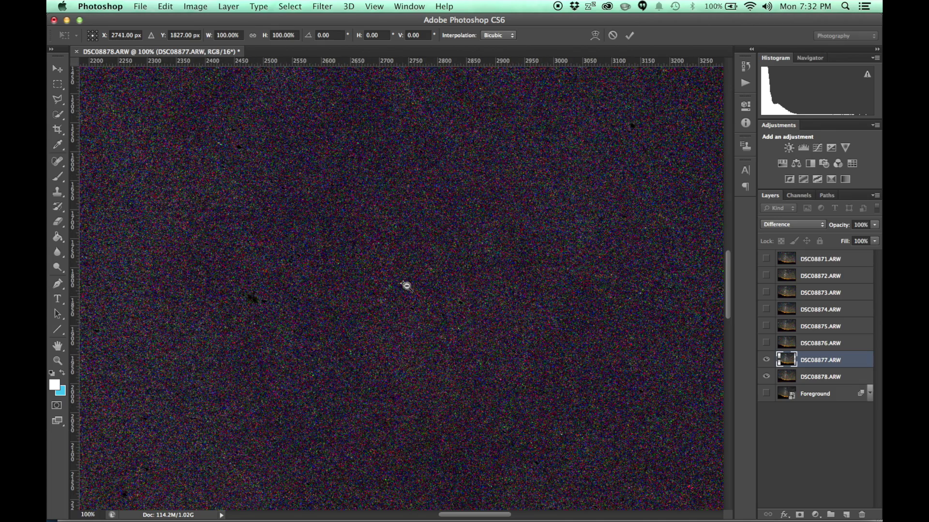
alt+click(406, 286)
alt+click(407, 286)
alt+click(407, 286)
alt+click(407, 285)
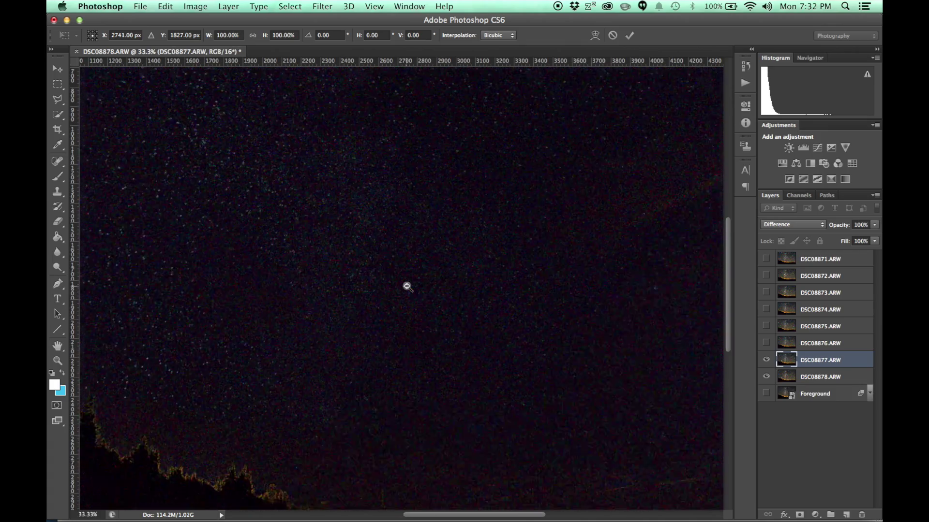
alt+click(406, 286)
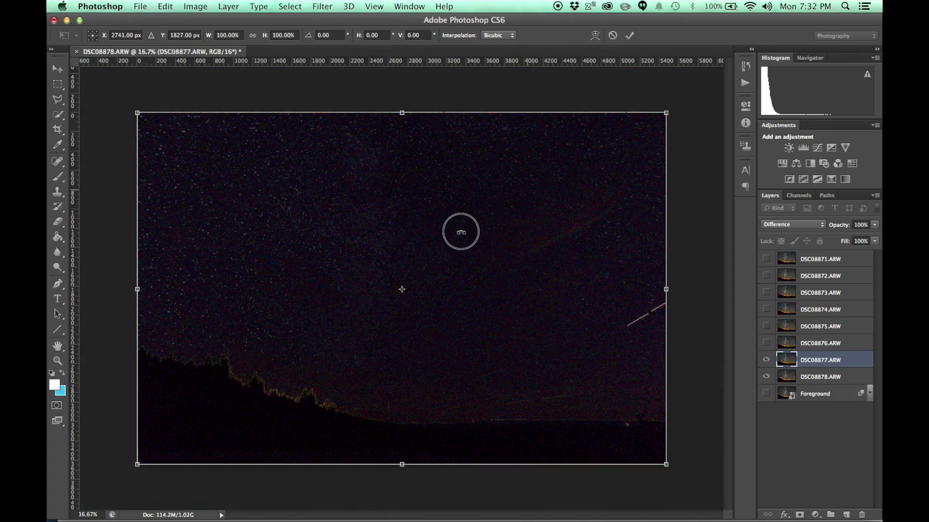
click(147, 120)
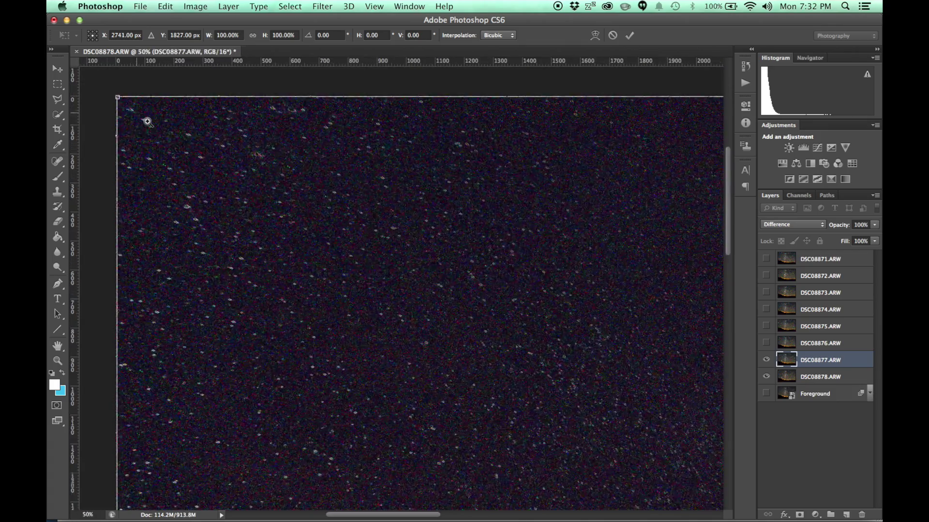
click(147, 120)
drag(193, 147, 412, 291)
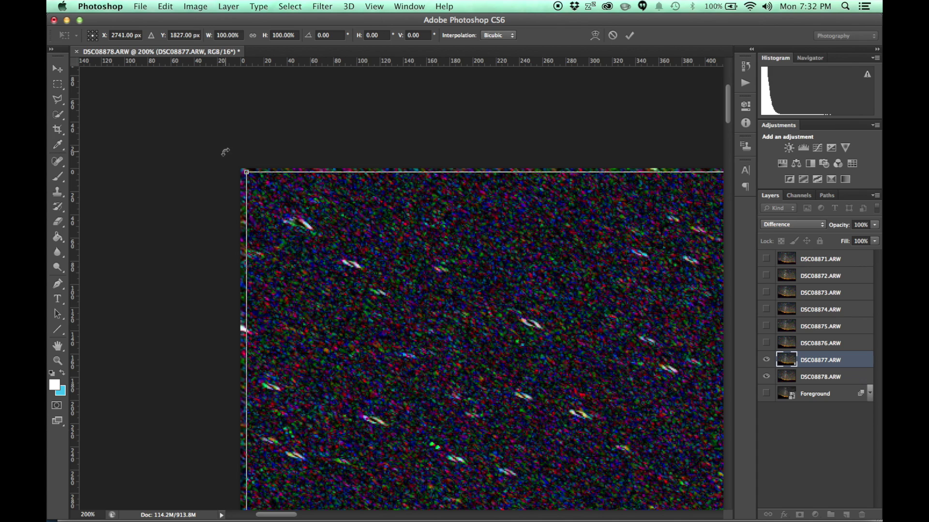
mouse_move(225, 154)
mouse_down()
mouse_move(245, 141)
mouse_move(222, 161)
mouse_move(235, 158)
mouse_up()
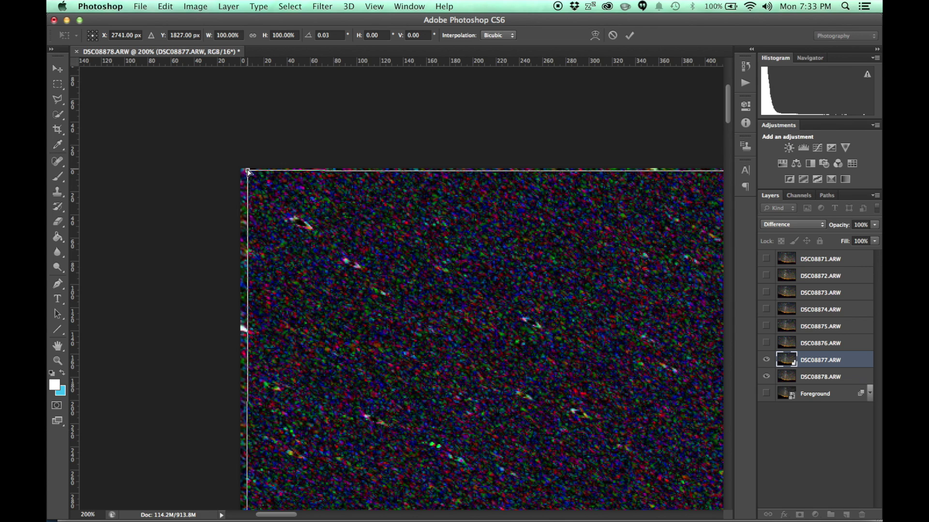
Step: Distort the upper-left corner of DSC08877.ARW slightly inward to line up its stars, and turn off snapping
drag(247, 170, 253, 173)
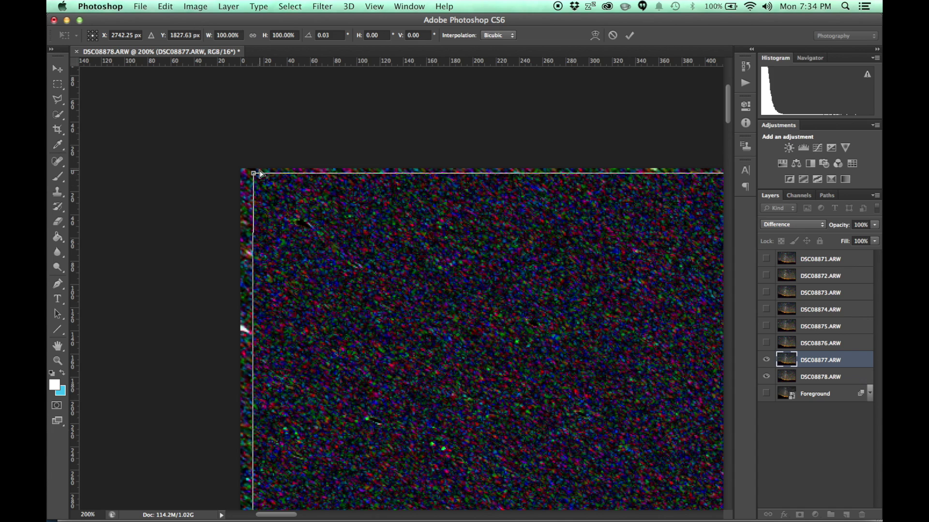
click(375, 7)
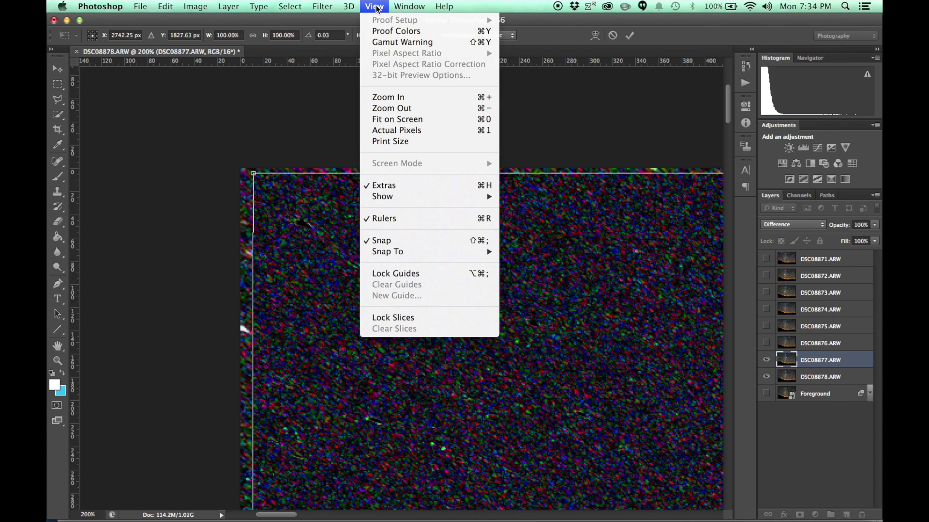
click(381, 244)
Step: Examine the star alignment in the upper-right corner of the photo at 200% zoom
alt+super+click(342, 249)
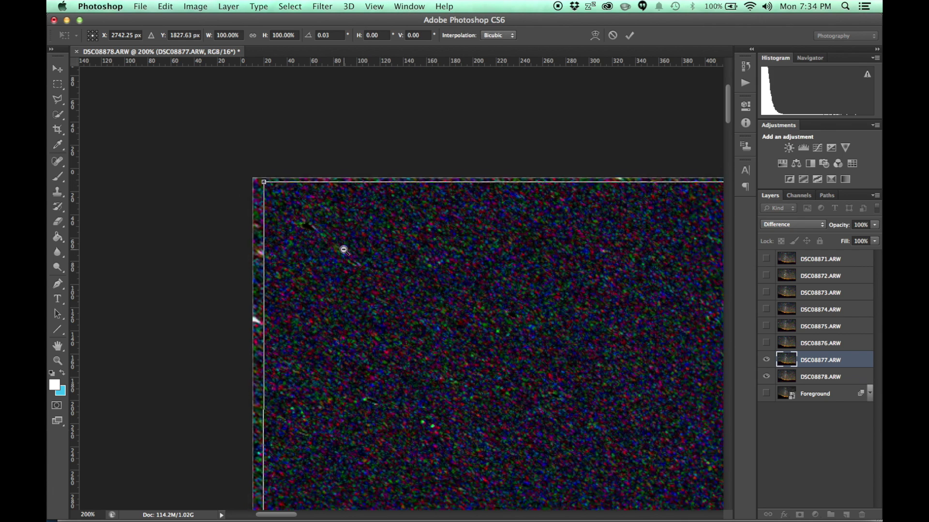
alt+super+click(343, 249)
alt+super+click(343, 250)
alt+super+click(343, 249)
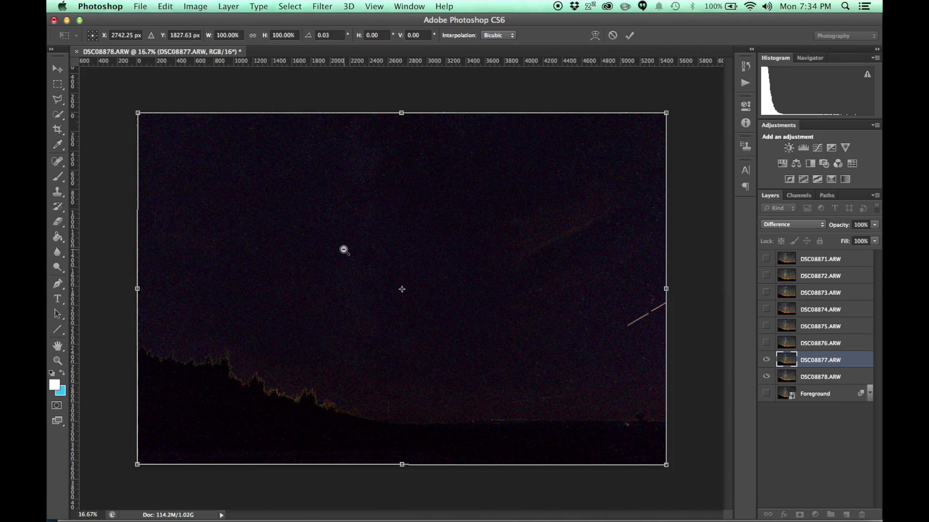
super+click(668, 123)
super+click(668, 123)
super+click(667, 122)
super+click(667, 123)
super+click(668, 123)
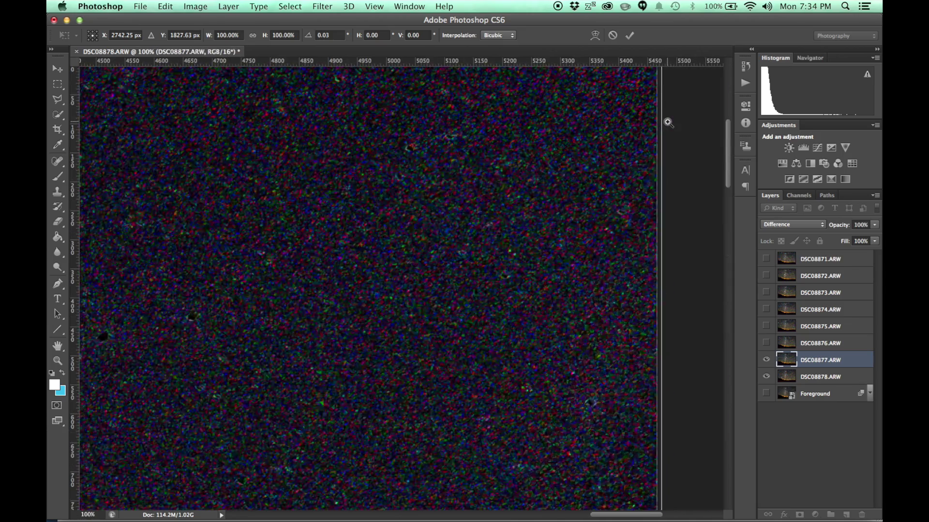
super+click(667, 122)
drag(634, 109, 678, 198)
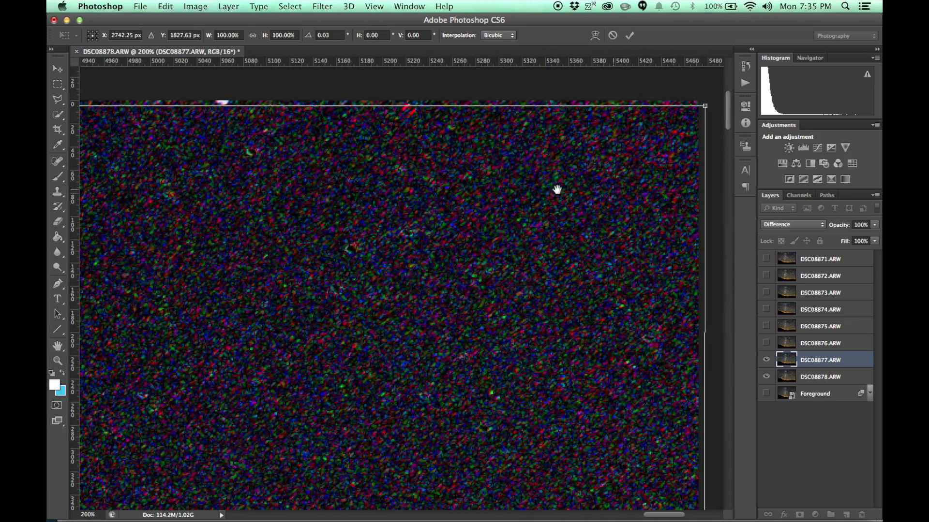
Step: Distort the lower-right corner of DSC08877.ARW very slightly to line up the stars on that side of the photo
alt+super+click(455, 244)
alt+super+click(455, 243)
alt+super+click(456, 244)
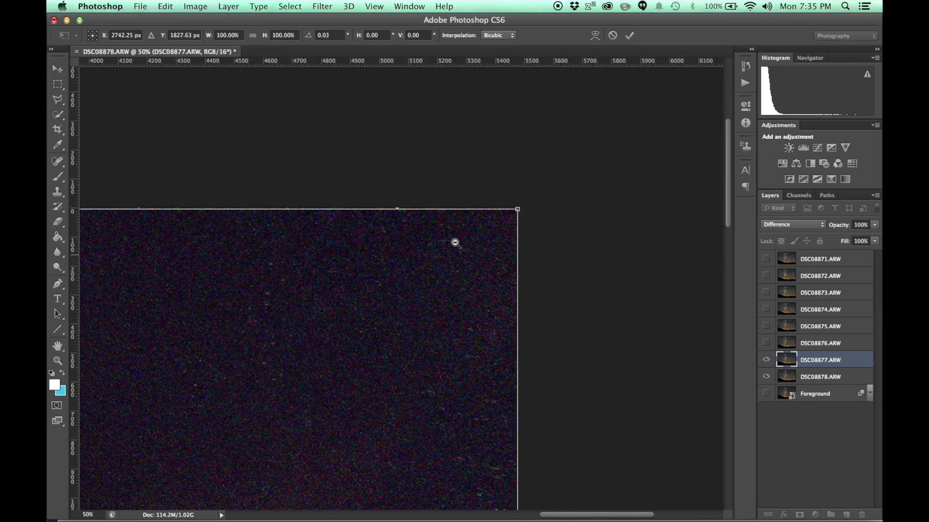
alt+super+click(456, 243)
alt+super+click(455, 244)
alt+super+click(455, 243)
super+click(686, 442)
super+click(686, 441)
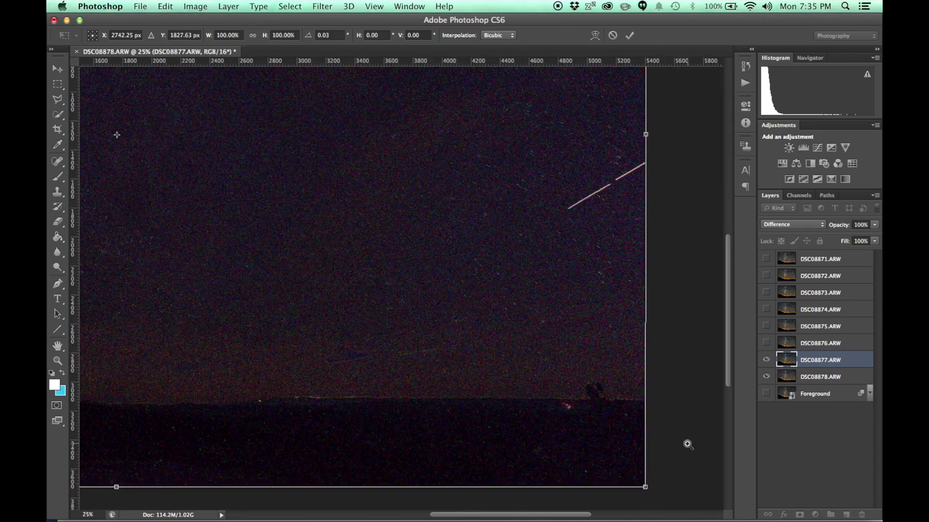
super+click(687, 441)
drag(586, 437, 528, 374)
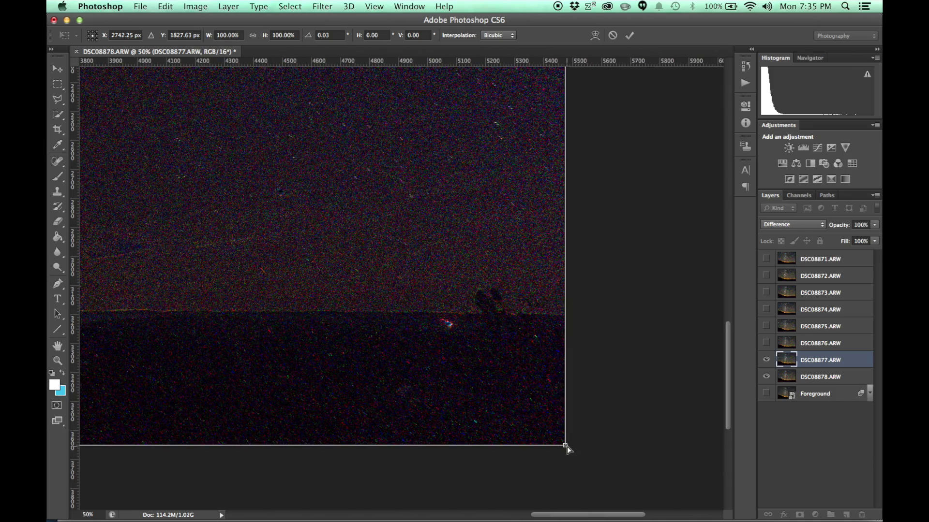
drag(566, 448, 565, 446)
Step: Distort the lower-left corner of DSC08877.ARW very slightly to bring the doubled stars above the treeline together
drag(121, 334, 696, 386)
drag(193, 371, 614, 377)
alt+click(305, 345)
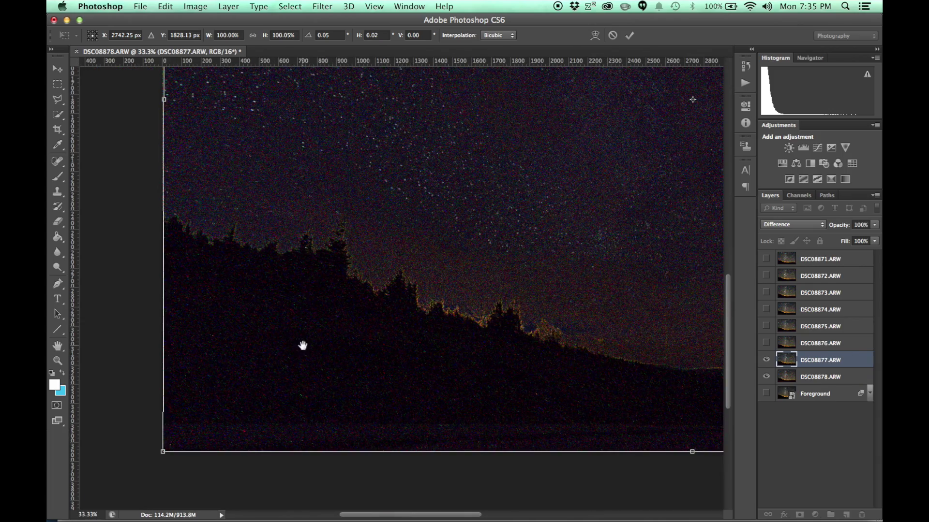
super+click(304, 346)
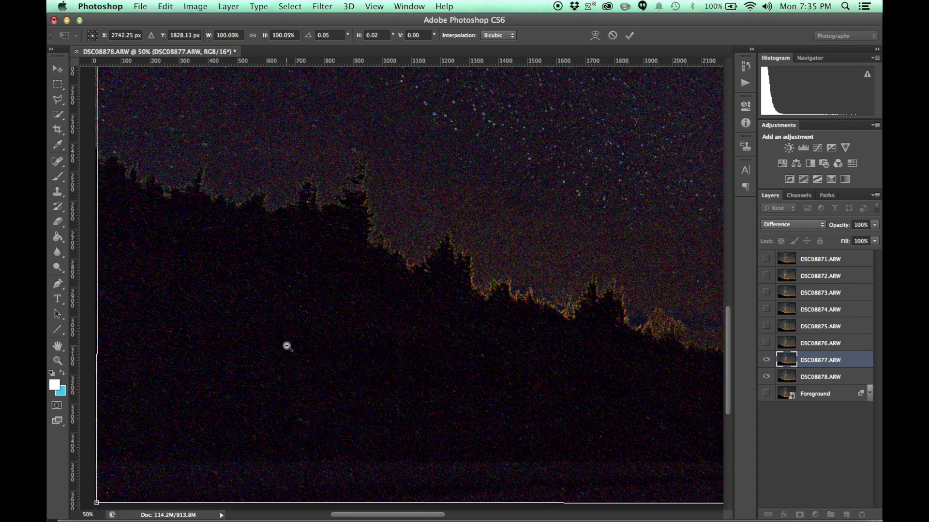
alt+click(284, 346)
drag(266, 387, 255, 393)
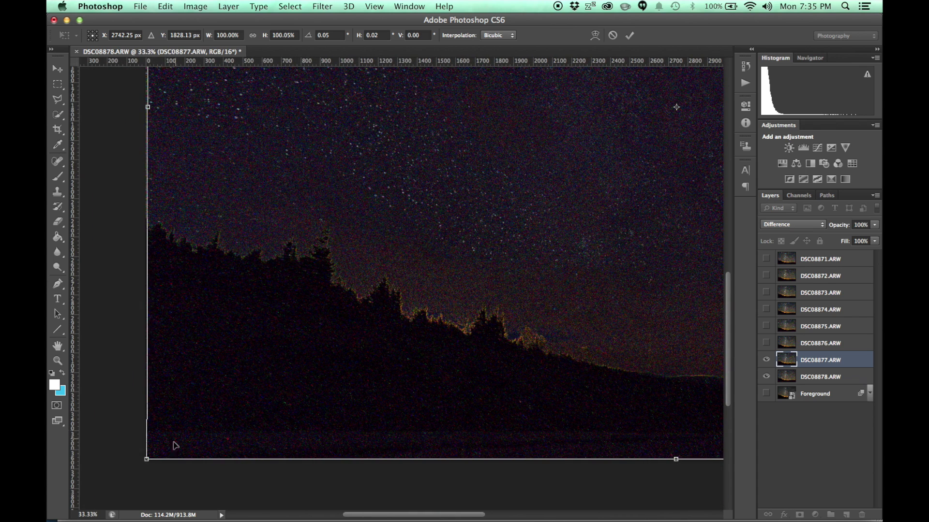
drag(147, 460, 146, 460)
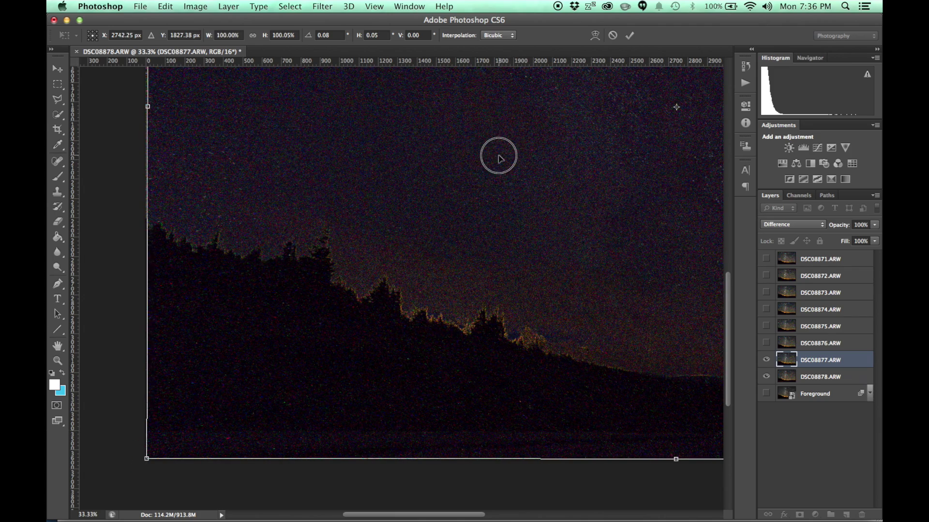
Step: Switch the active transform of DSC08877.ARW to Warp mode with the Custom warp mesh
drag(498, 156, 491, 200)
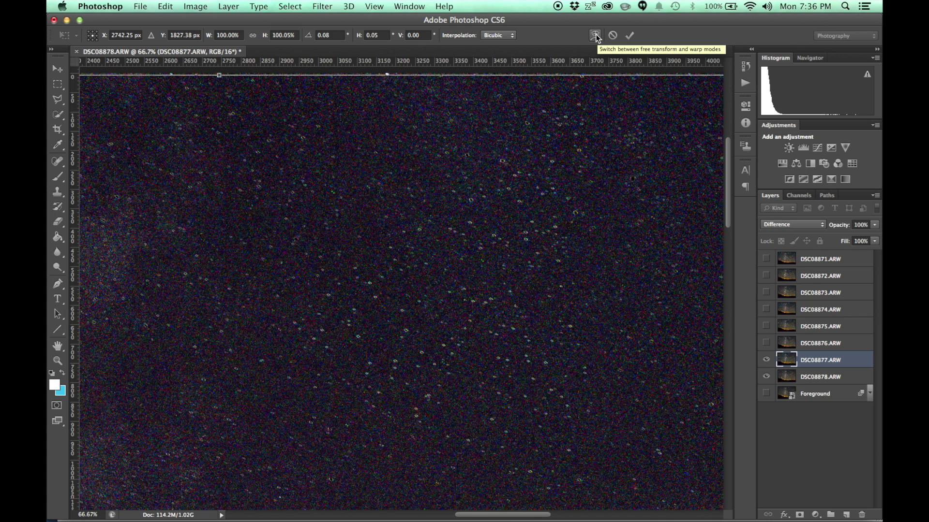
click(596, 36)
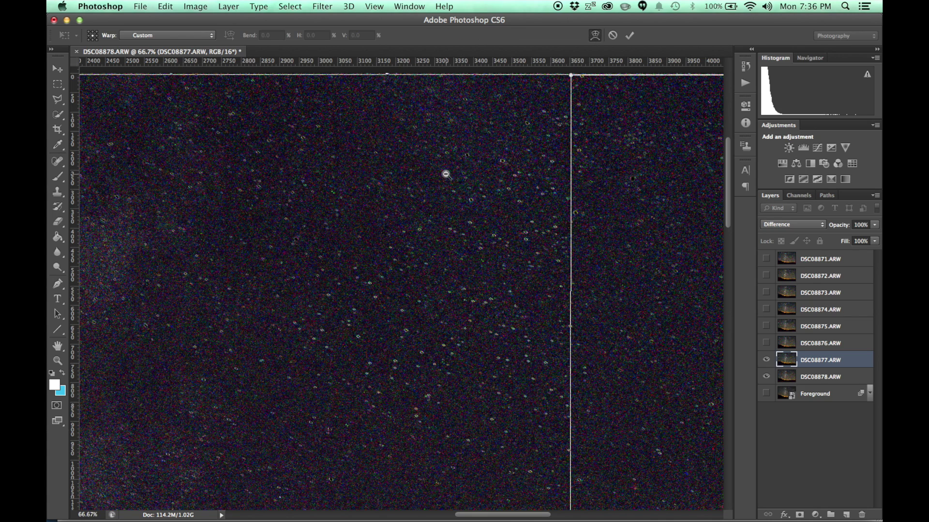
key(super+minus)
key(super+minus)
key(super+minus)
key(super+minus)
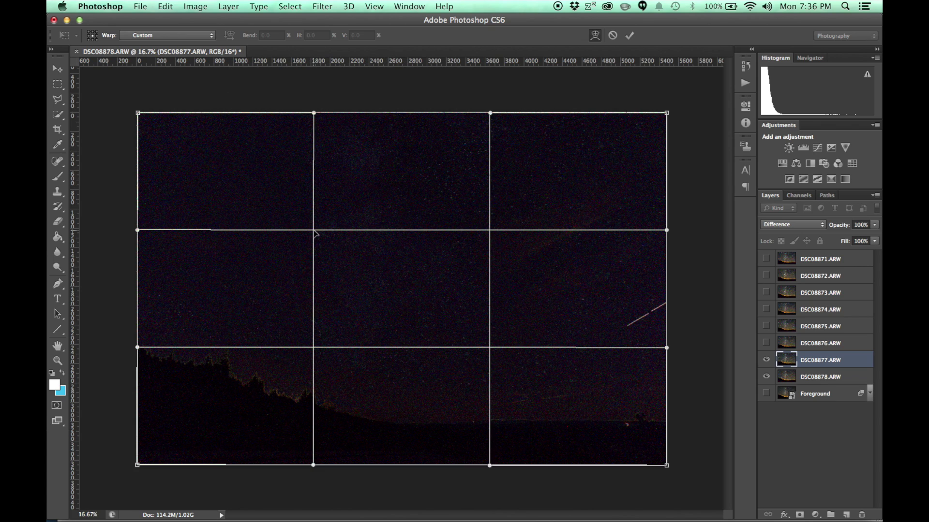
Step: Try pulling the upper-left inner intersection of the warp mesh slightly up and to the right, and undo that warp
mouse_move(314, 233)
mouse_down()
mouse_move(338, 234)
mouse_move(311, 228)
mouse_move(310, 248)
mouse_move(338, 232)
mouse_move(323, 227)
mouse_up()
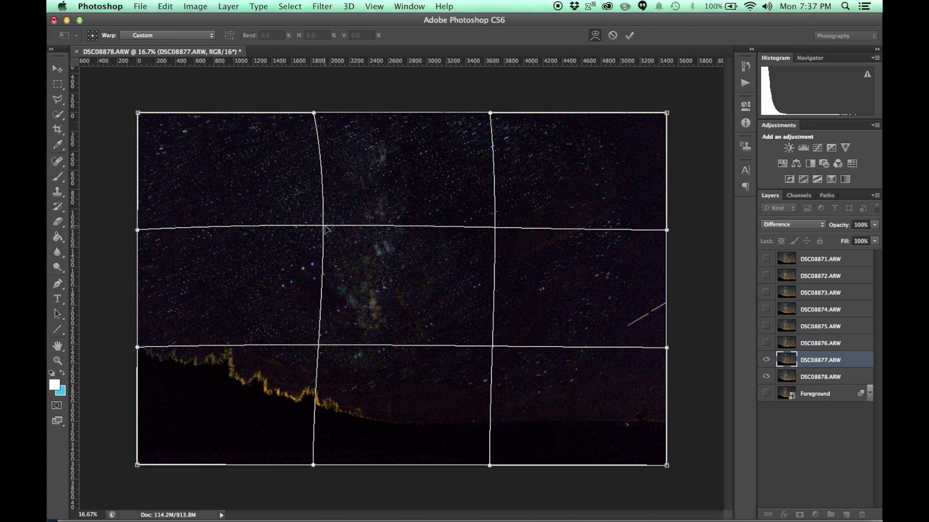
key(super+z)
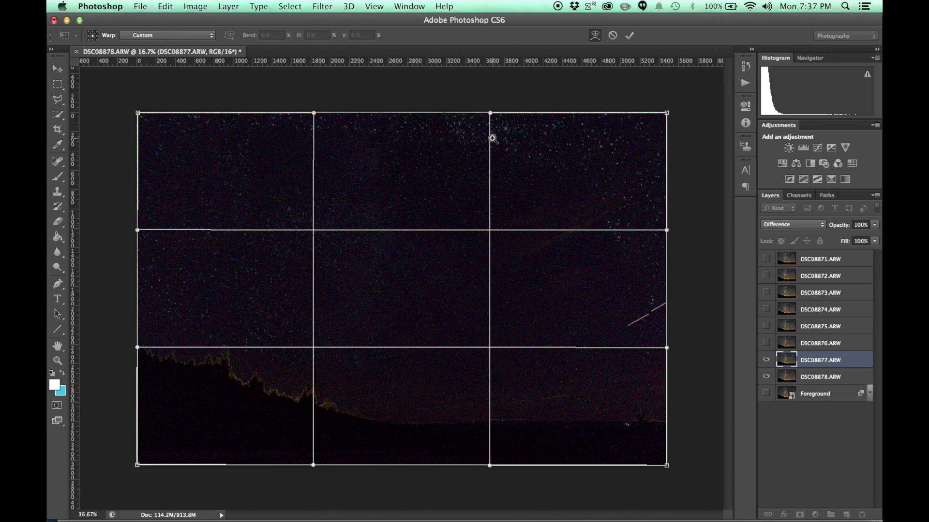
Step: Nudge the warp of DSC08877.ARW minimally at the doubled stars in the upper sky, just right of the Milky Way
drag(492, 138, 445, 174)
super+click(447, 262)
super+click(447, 262)
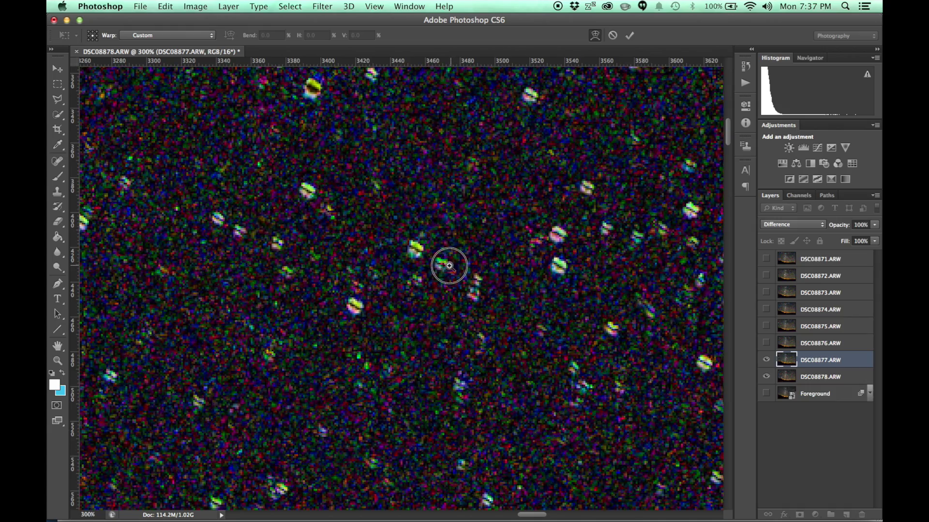
drag(453, 262, 454, 262)
Step: Examine the star alignment across the right side and middle of the sky in the difference view
key(super+minus)
key(super+minus)
key(super+minus)
key(super+minus)
drag(479, 419, 426, 161)
drag(406, 309, 382, 101)
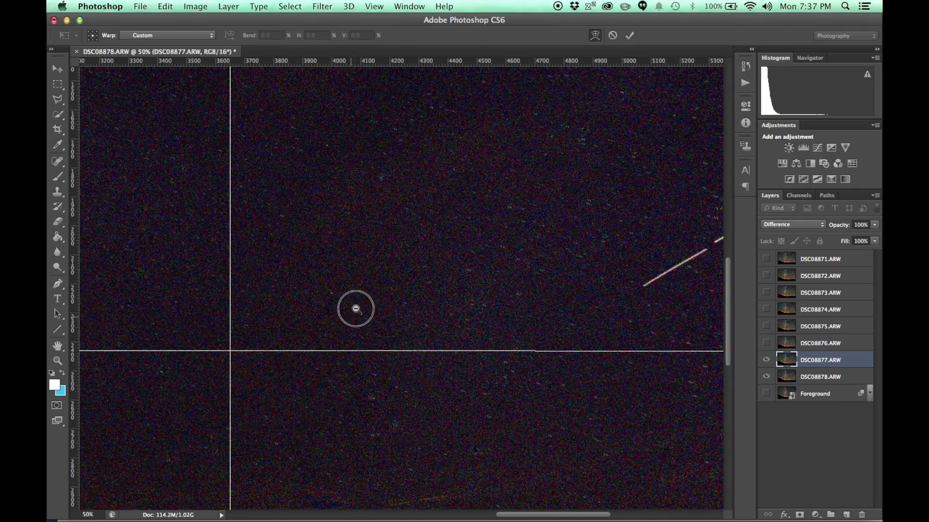
drag(355, 307, 835, 287)
drag(245, 232, 497, 330)
key(super+minus)
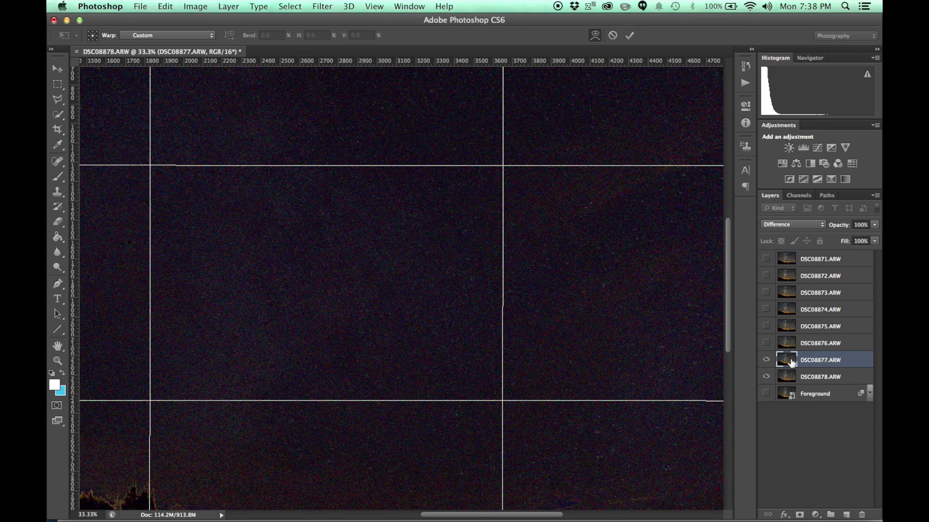
Step: Set the blend mode of DSC08877.ARW back to Normal and commit its transform
click(797, 225)
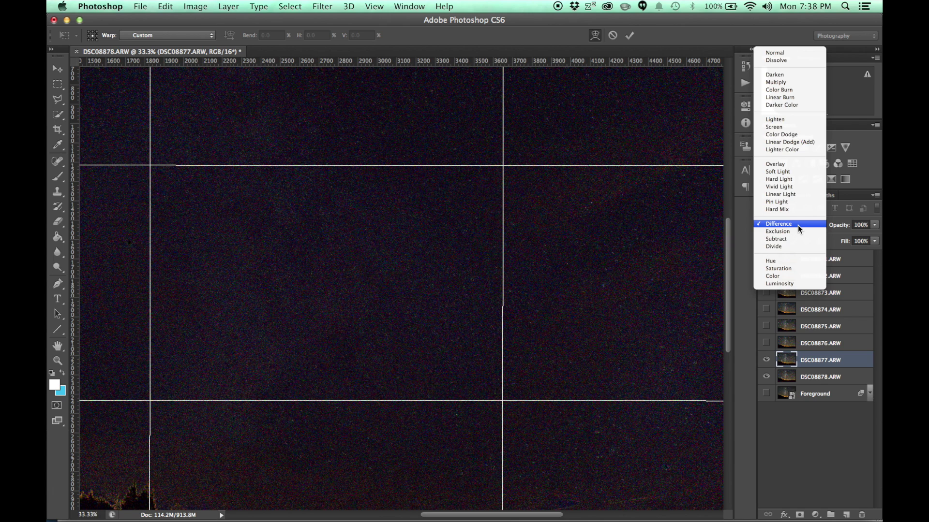
click(785, 53)
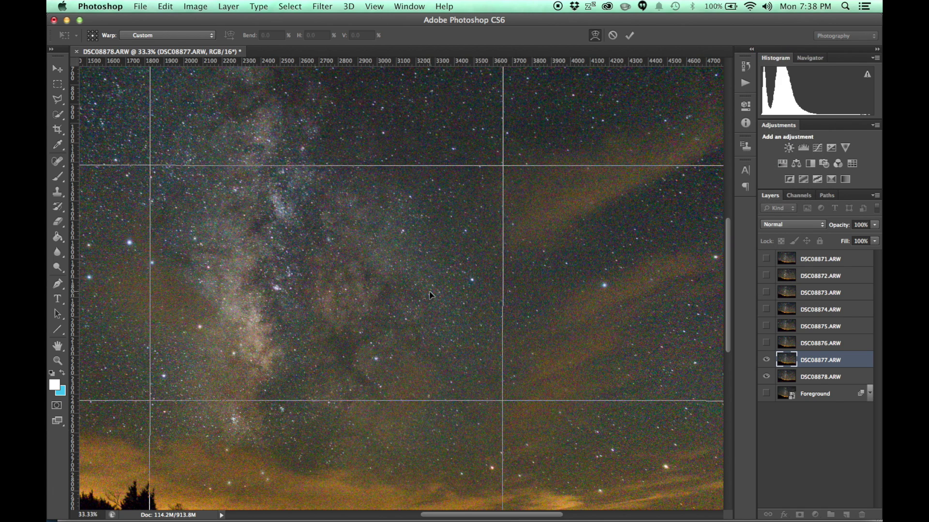
key(v)
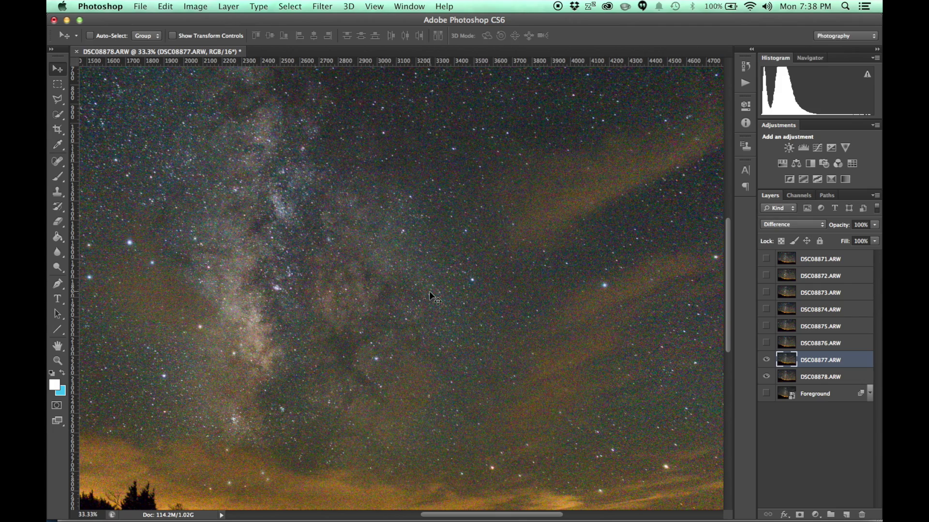
Step: Compare DSC08877.ARW against DSC08878.ARW across the whole photo by repeatedly hiding and showing DSC08877.ARW
alt+click(368, 266)
click(765, 360)
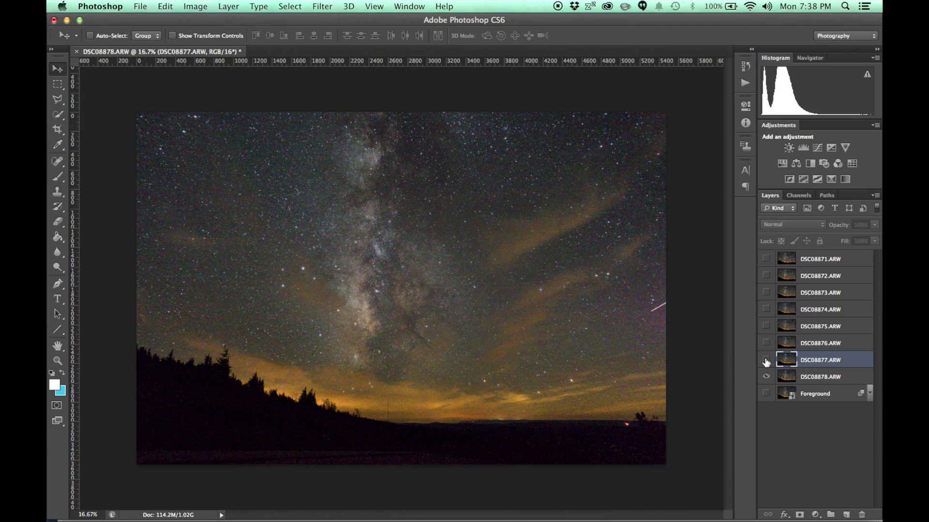
click(766, 360)
click(766, 360)
click(766, 360)
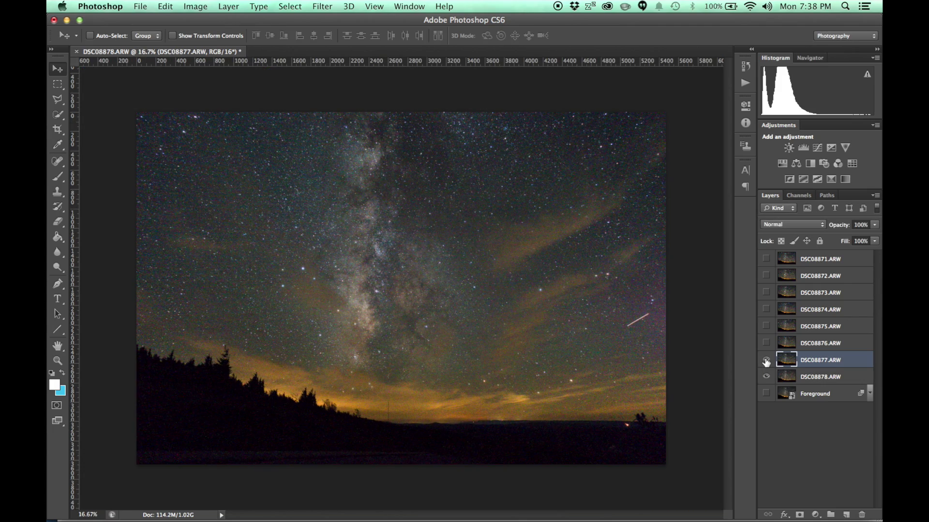
click(766, 360)
click(766, 360)
click(766, 360)
click(766, 360)
click(766, 360)
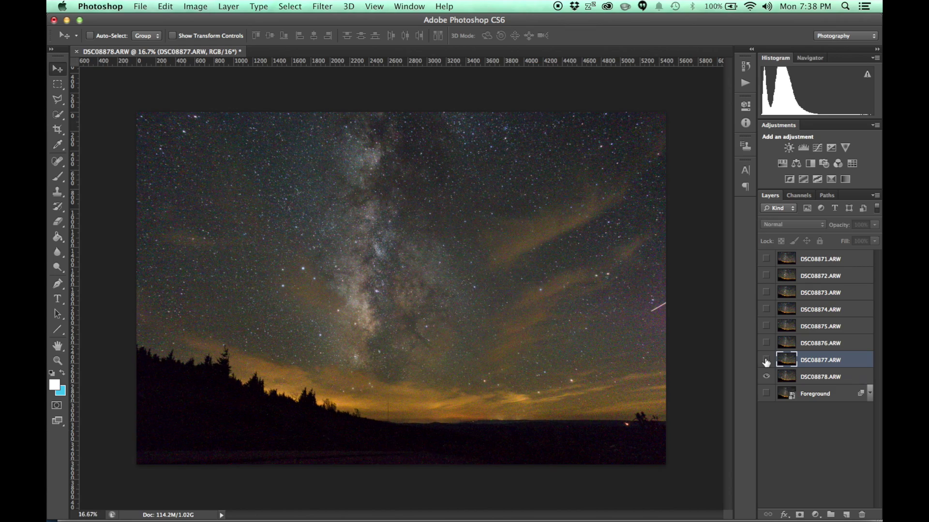
click(766, 360)
click(766, 360)
click(766, 360)
click(766, 360)
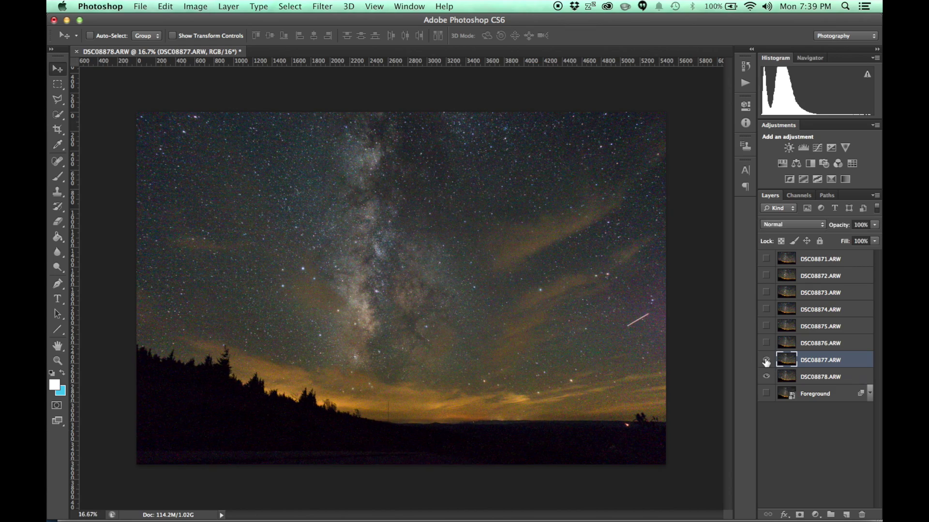
click(766, 359)
click(766, 360)
click(765, 360)
click(766, 361)
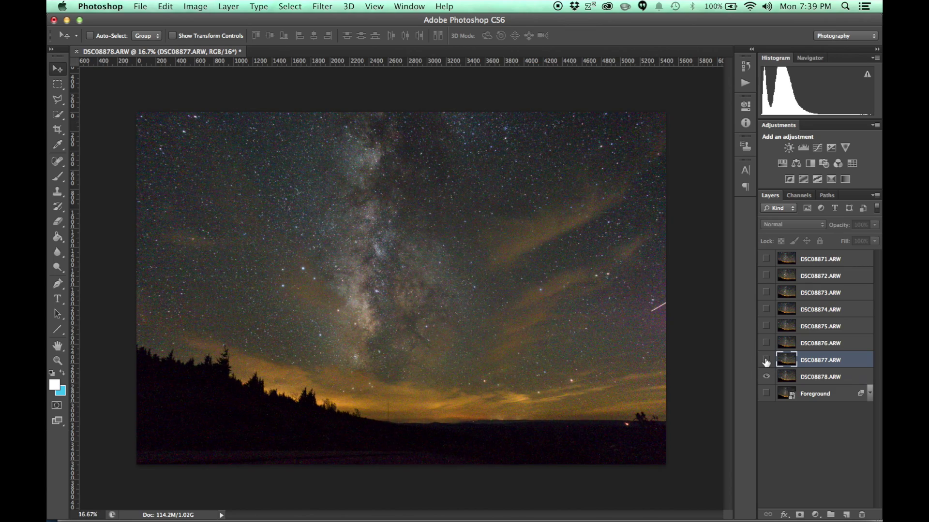
click(767, 362)
click(766, 361)
click(766, 361)
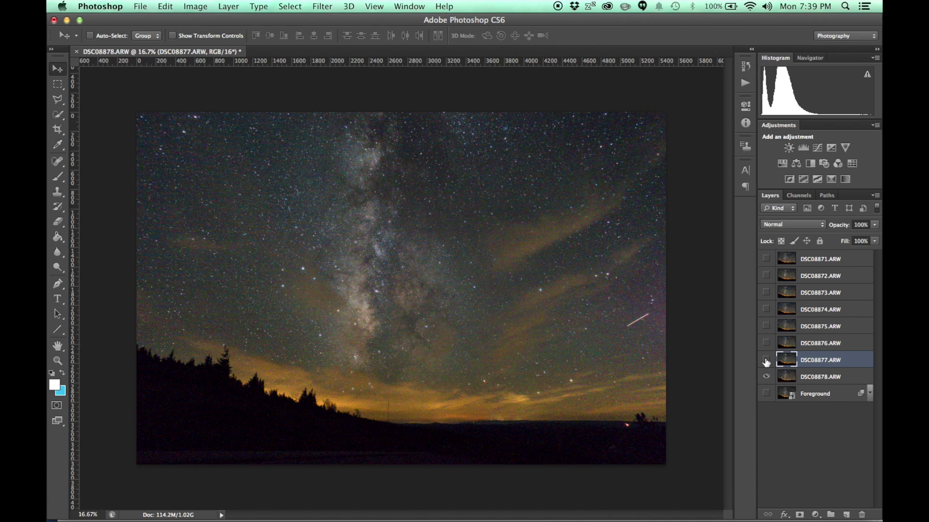
click(766, 362)
click(767, 362)
click(766, 362)
click(766, 362)
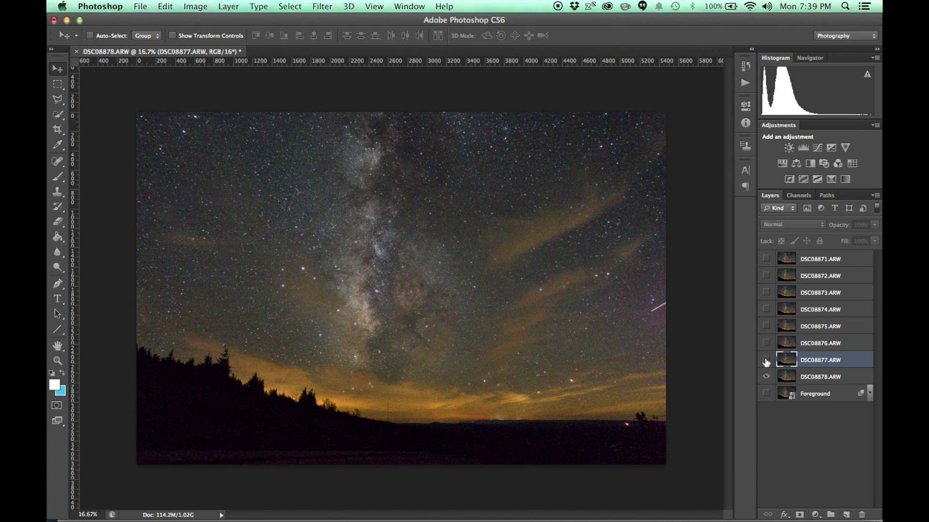
click(766, 362)
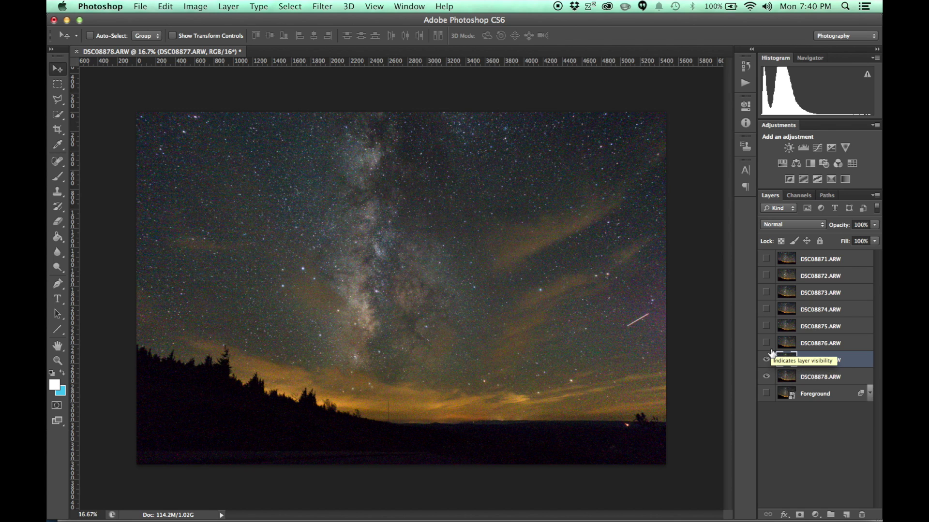
Step: Hide DSC08877.ARW and show DSC08876.ARW over DSC08878.ARW with its blend mode set to Difference
click(766, 362)
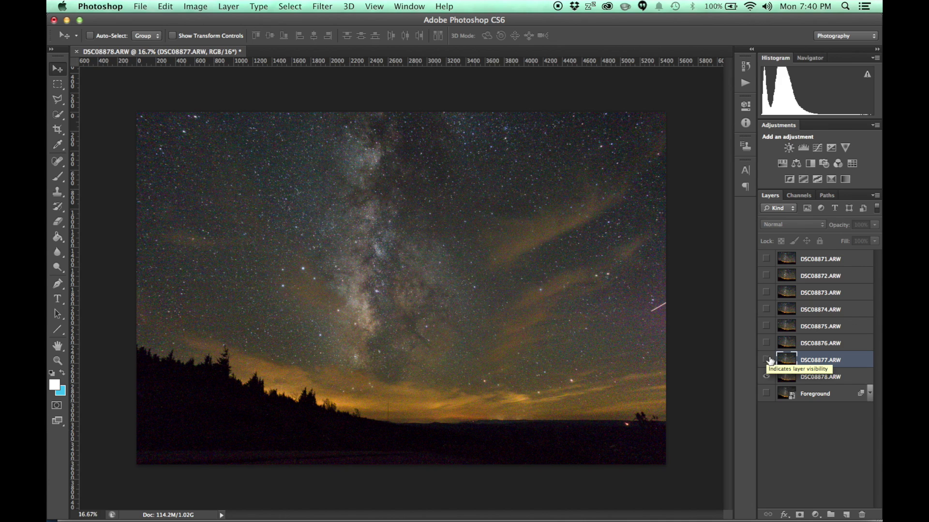
click(766, 378)
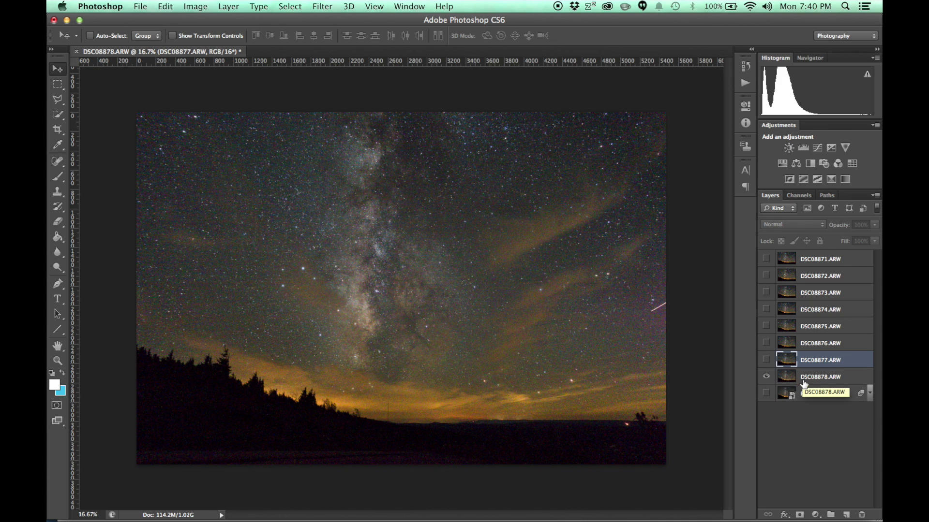
click(820, 382)
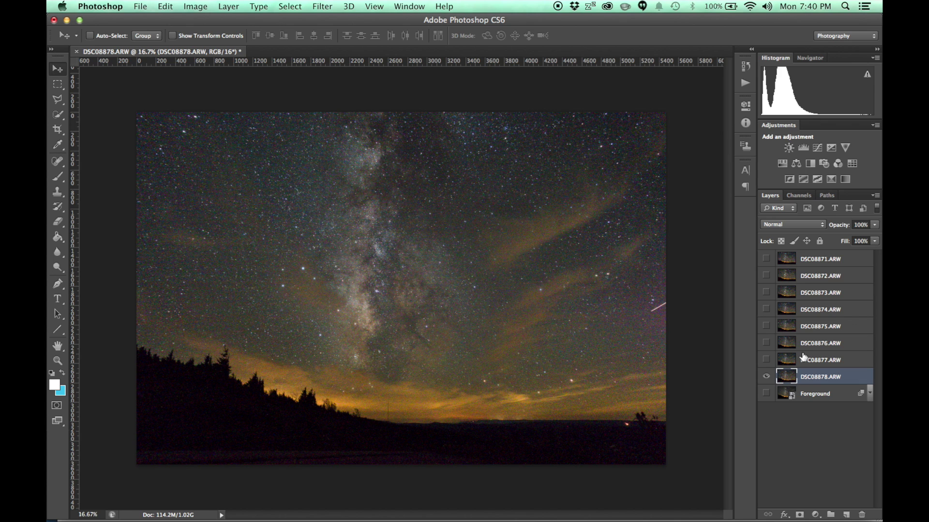
click(788, 343)
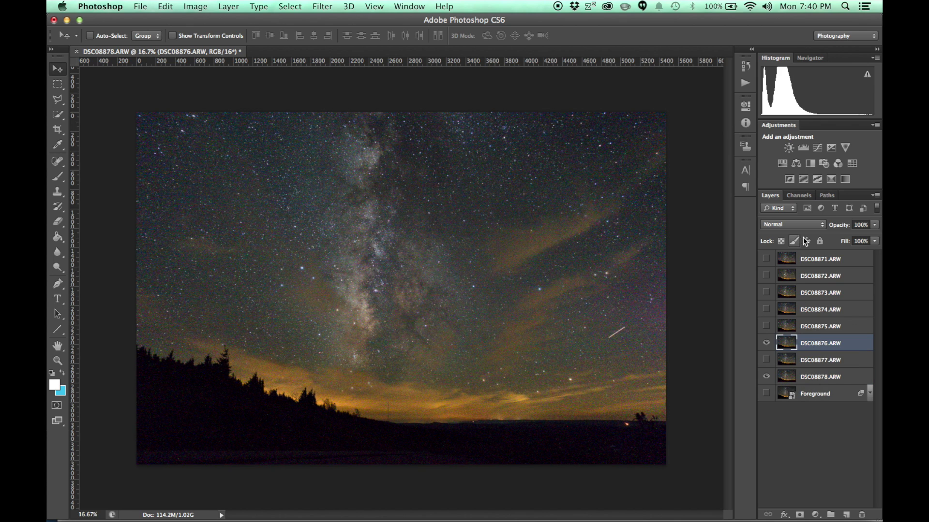
click(815, 224)
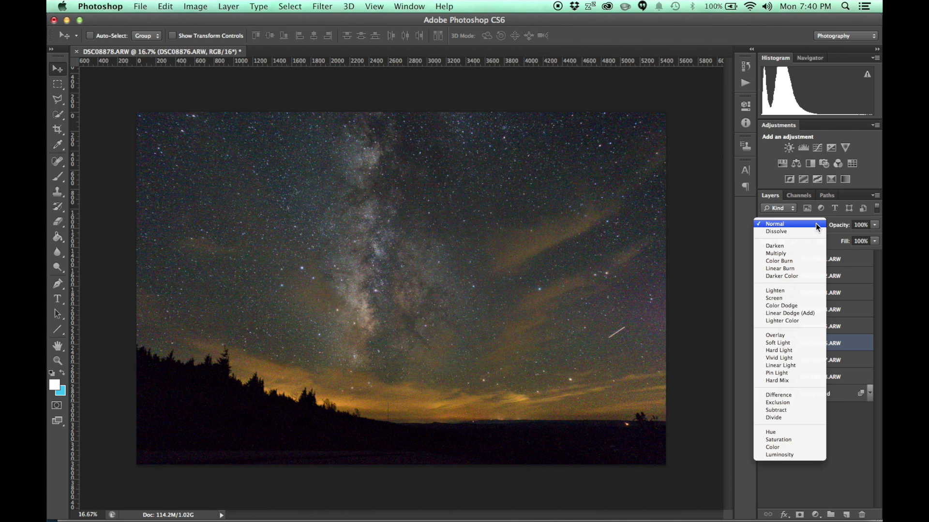
click(796, 402)
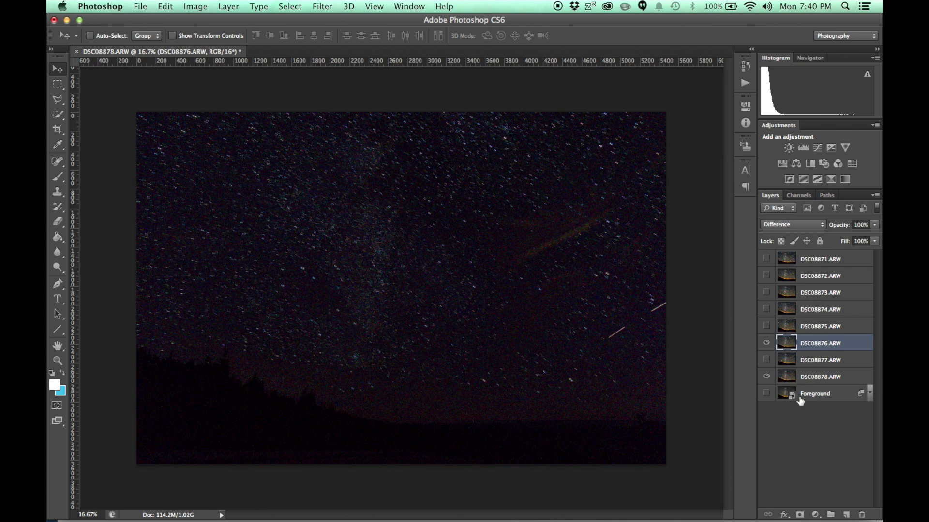
Step: Free Transform DSC08876.ARW and move it to X 2745 px, Y 1829 px so the stars near the photo's centre overlap
key(super+t)
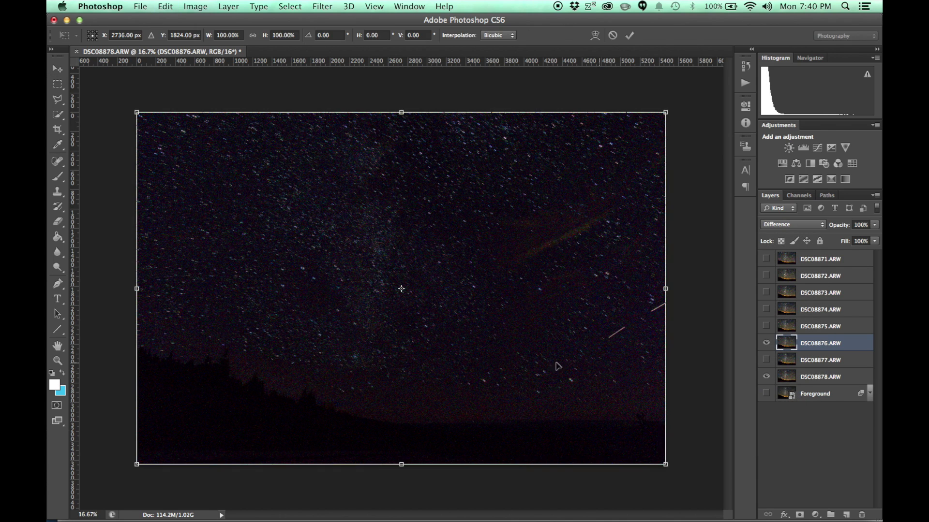
super+click(395, 297)
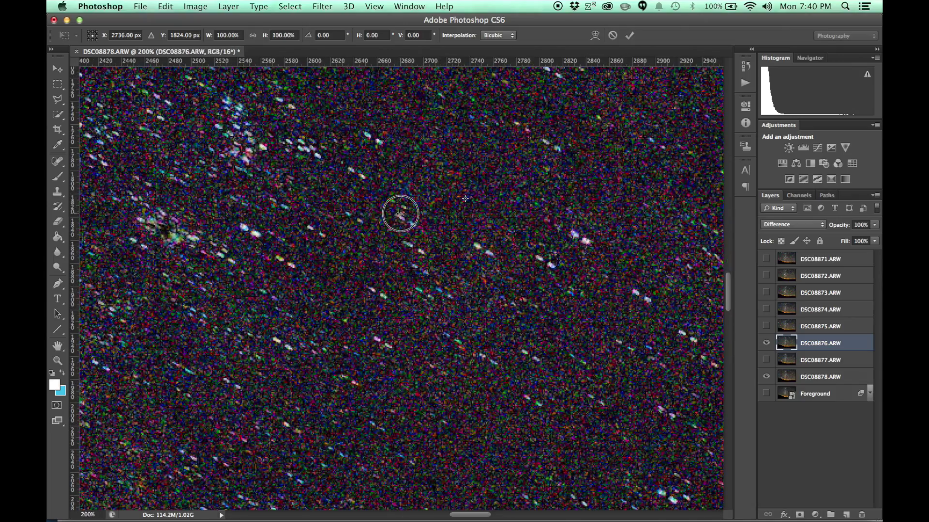
drag(465, 198, 475, 205)
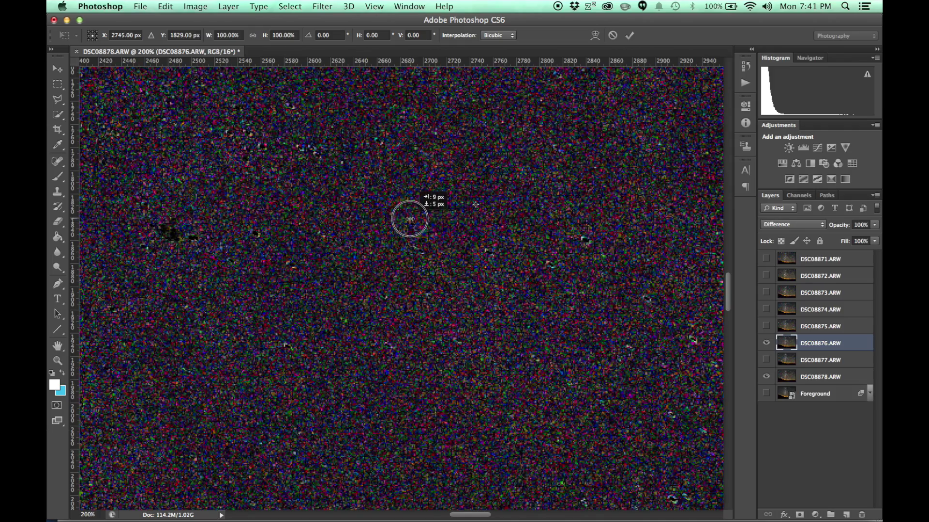
Step: Distort the upper-left corner of DSC08876.ARW so the stars near that corner overlap those in DSC08878.ARW
alt+click(469, 208)
alt+click(469, 209)
alt+click(470, 208)
alt+click(469, 208)
alt+click(469, 208)
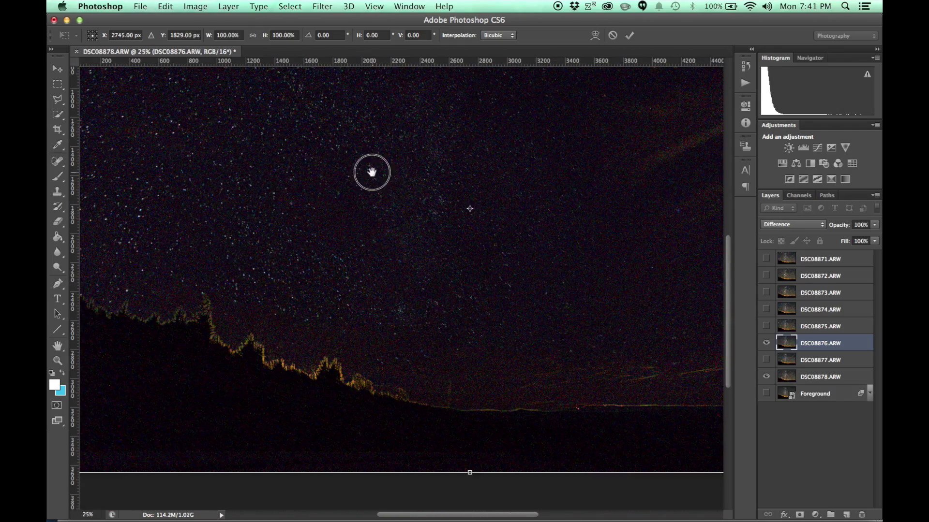
drag(372, 172, 584, 367)
click(281, 144)
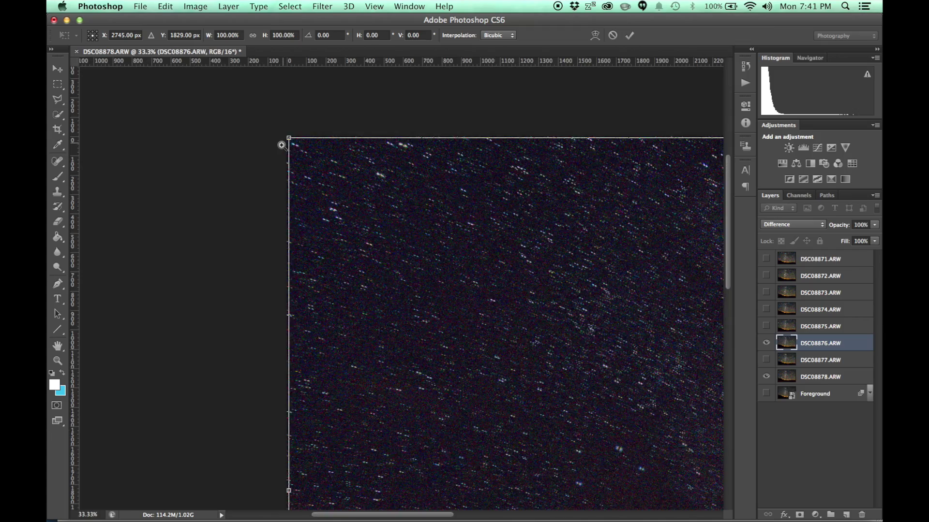
click(280, 142)
click(278, 140)
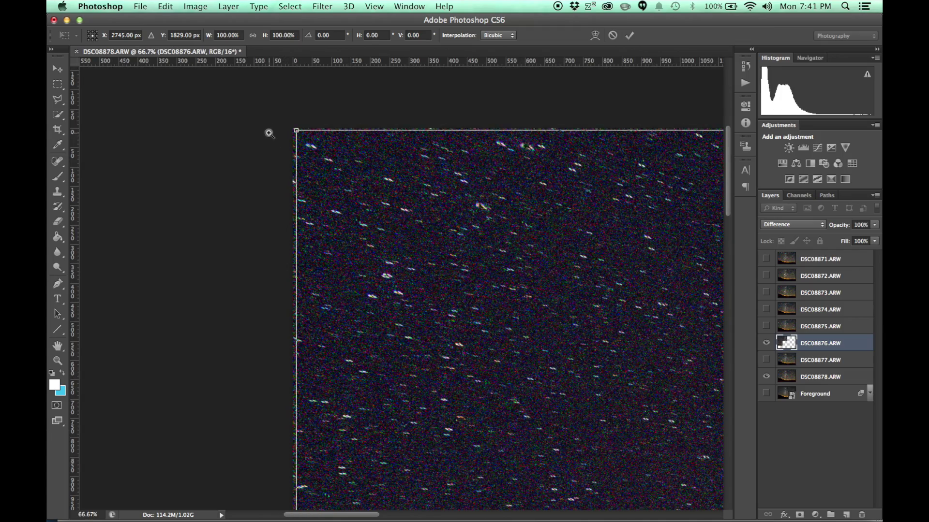
click(270, 131)
drag(283, 119, 285, 120)
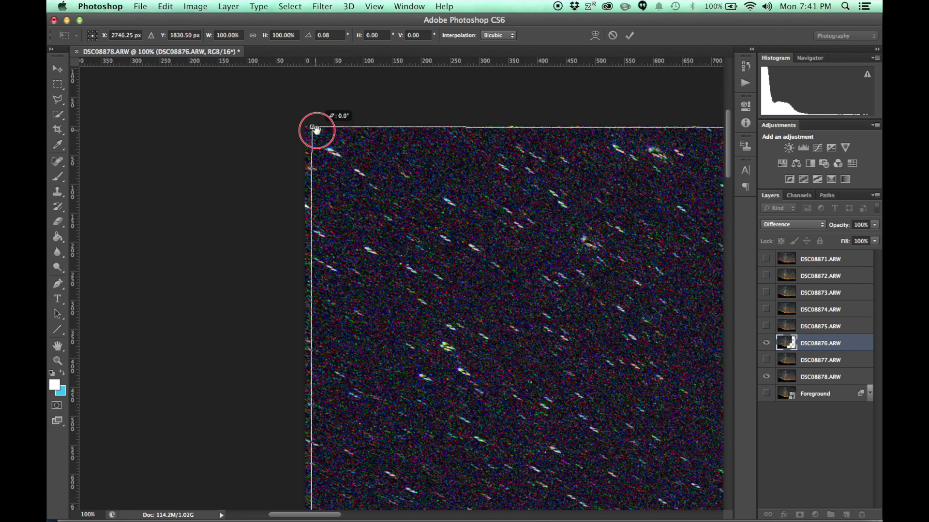
Step: Distort the remaining three corners of DSC08876.ARW until the nearby stars line up with DSC08878.ARW
drag(315, 130, 653, 130)
key(h)
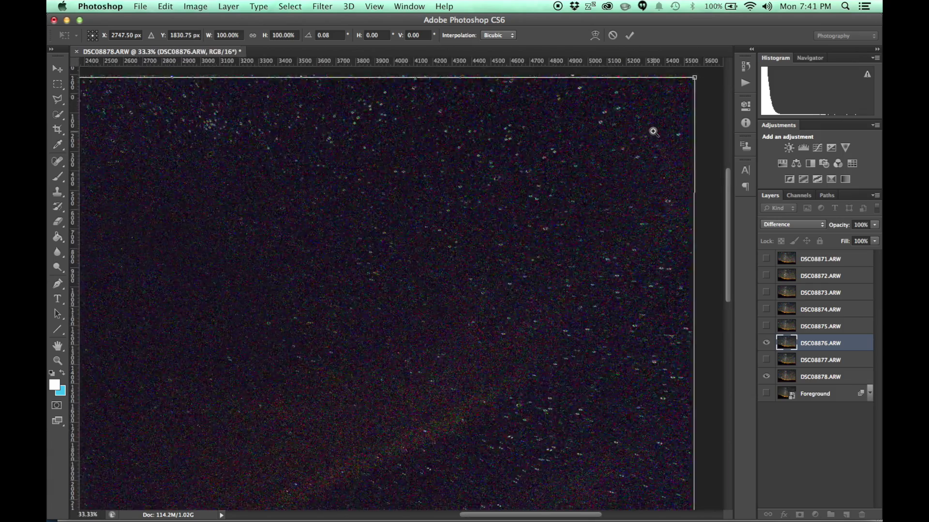
drag(639, 170, 641, 167)
scroll(522, 205, down, 5)
scroll(523, 362, up, 3)
scroll(508, 359, down, 8)
drag(584, 473, 588, 478)
scroll(529, 314, left, 15)
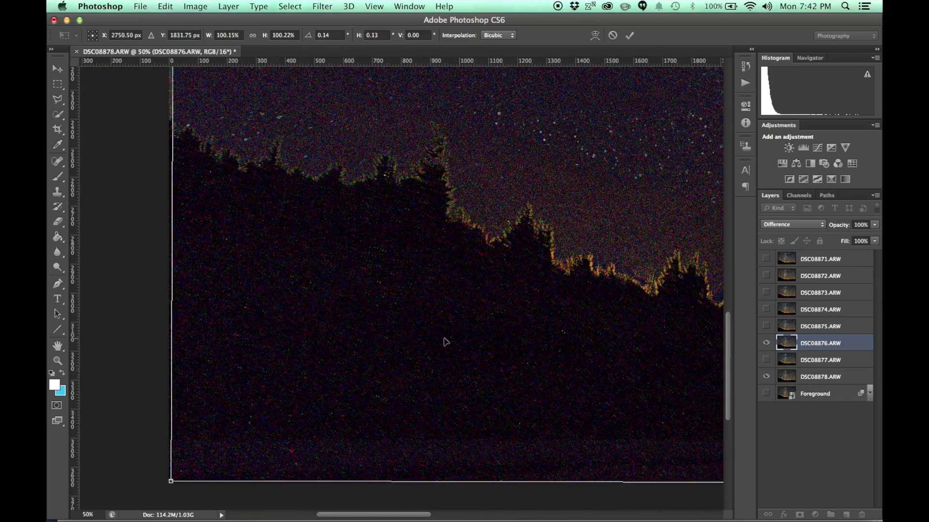
drag(172, 480, 172, 481)
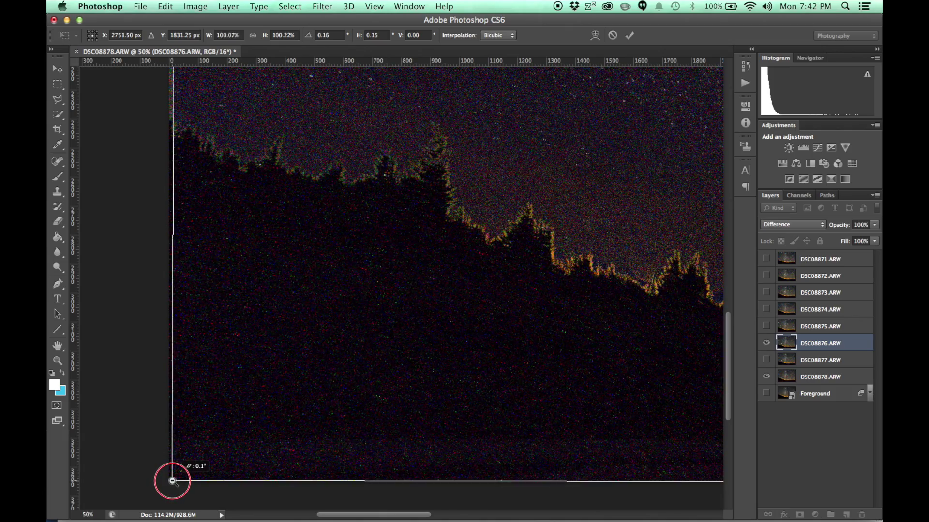
Step: Switch the transform of DSC08876.ARW to Warp and nudge its upper sky so the stars there overlap
scroll(172, 481, up, 6)
scroll(172, 481, right, 4)
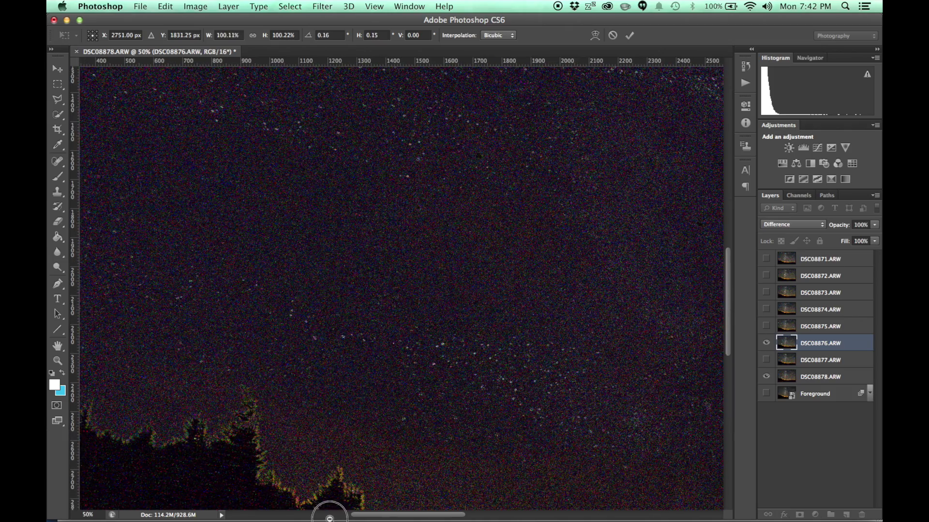
click(595, 35)
key(super+equal)
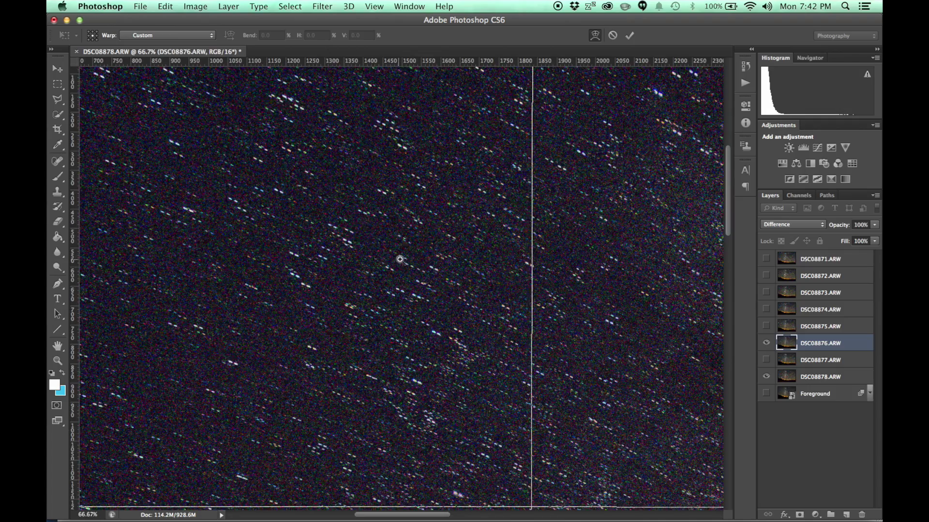
drag(617, 282, 259, 298)
drag(697, 317, 492, 294)
super+click(416, 289)
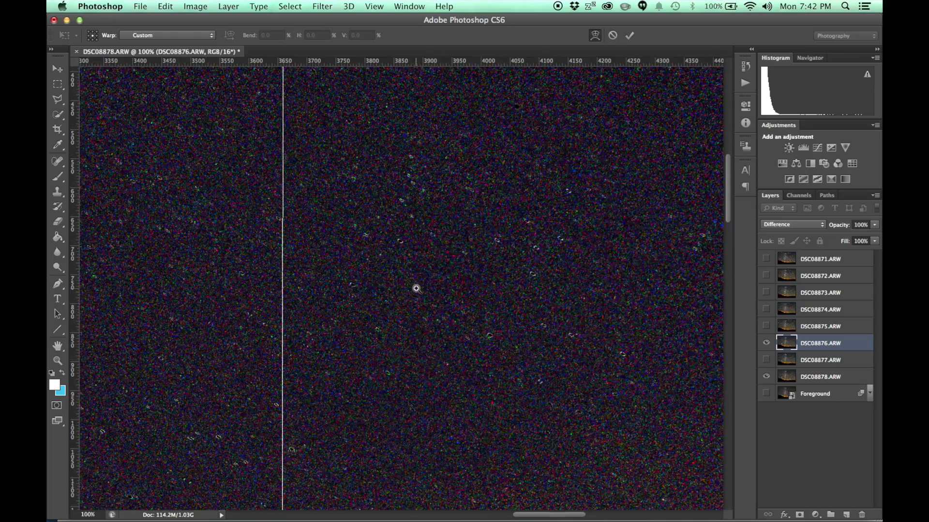
super+click(398, 209)
drag(398, 209, 393, 229)
Step: Fine-tune the warp of DSC08876.ARW along its right side, above the horizon and on its left side until the stars overlap
key(super+minus)
key(super+minus)
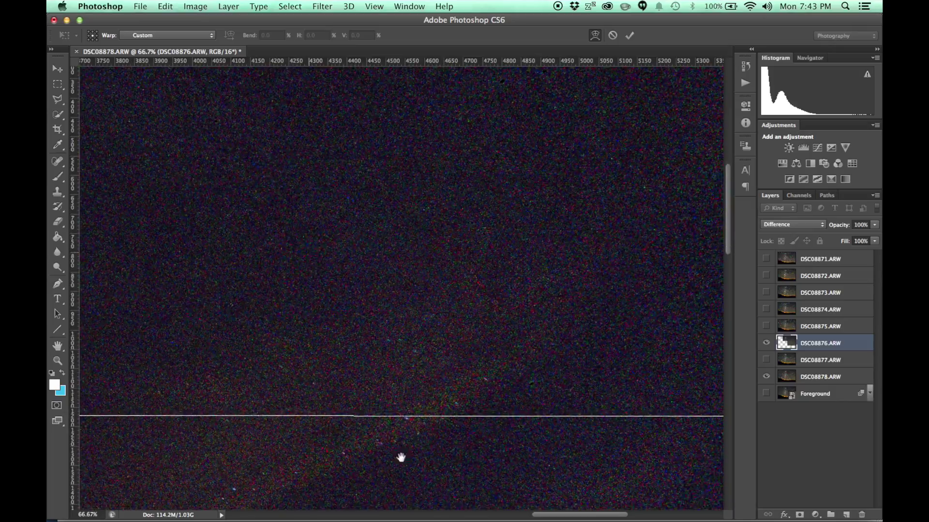
drag(289, 28, 224, 106)
super+click(416, 308)
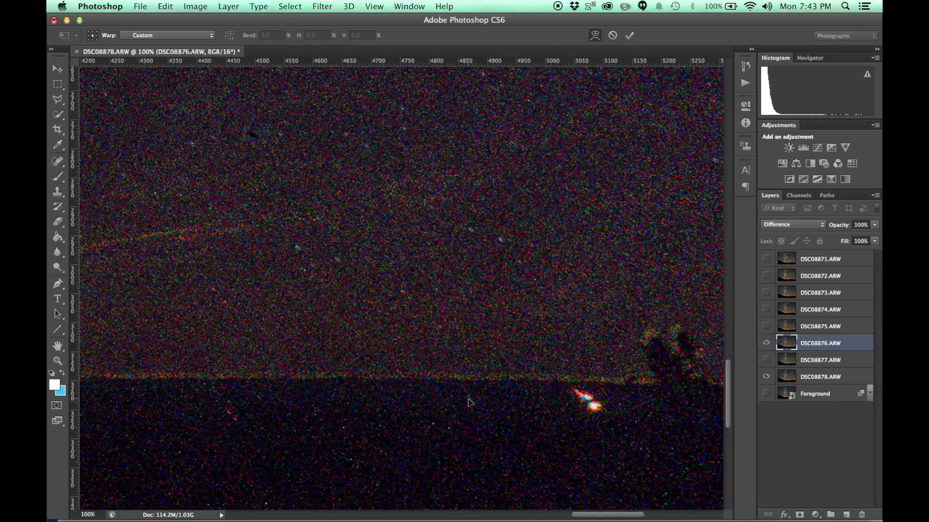
drag(489, 413, 574, 365)
drag(161, 305, 527, 346)
drag(310, 365, 556, 369)
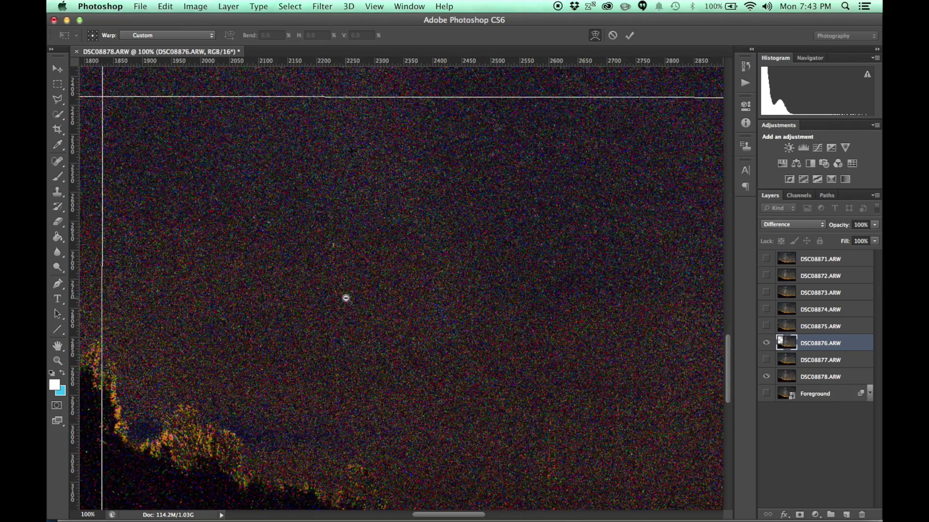
key(super+minus)
drag(273, 243, 538, 337)
drag(335, 209, 514, 483)
drag(333, 299, 396, 425)
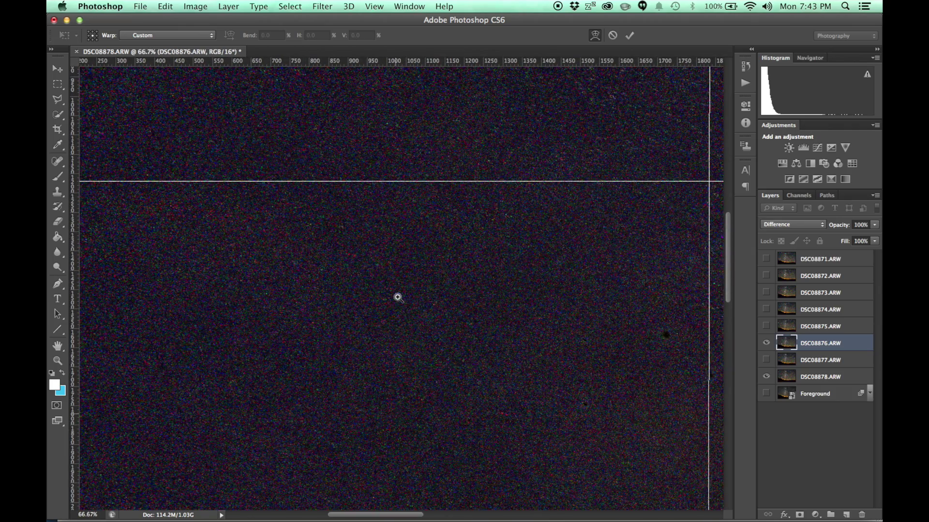
alt+click(397, 298)
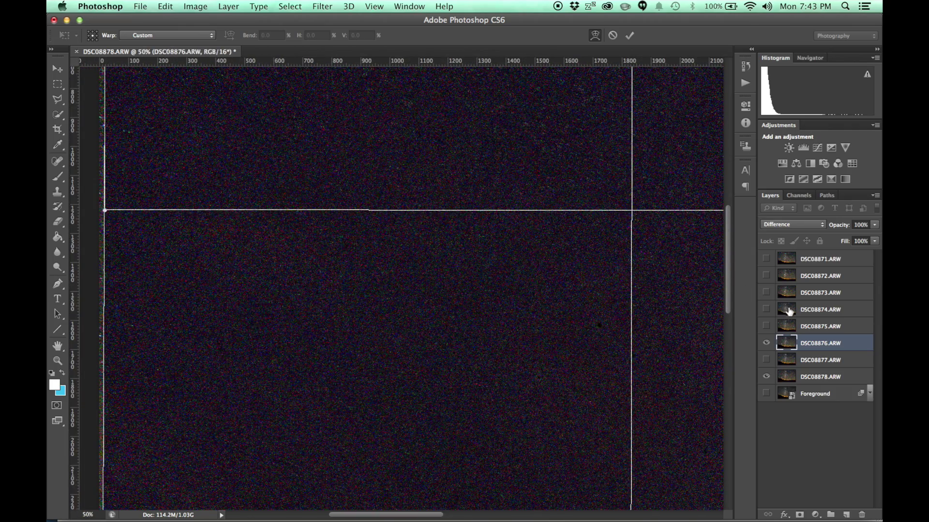
Step: Set the blend mode of DSC08876.ARW back to Normal, commit its transform and bring the whole photo into view
click(805, 224)
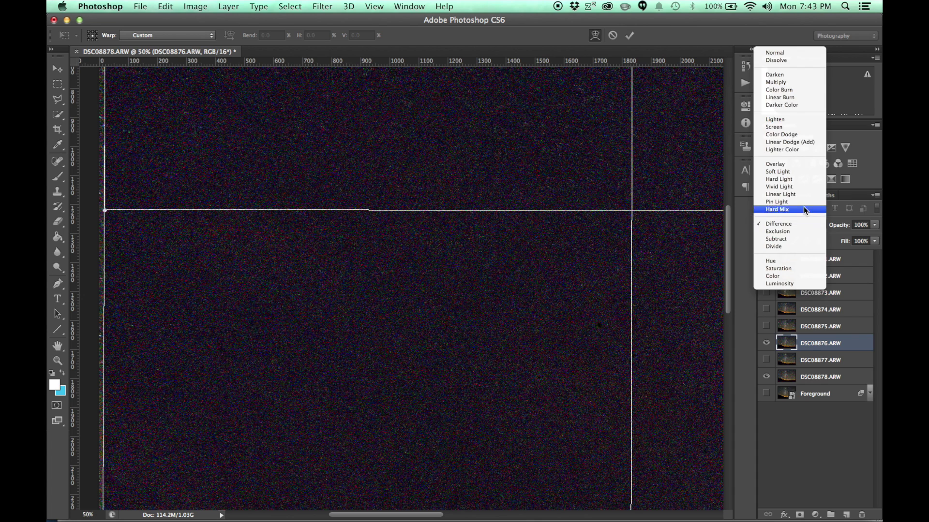
click(799, 56)
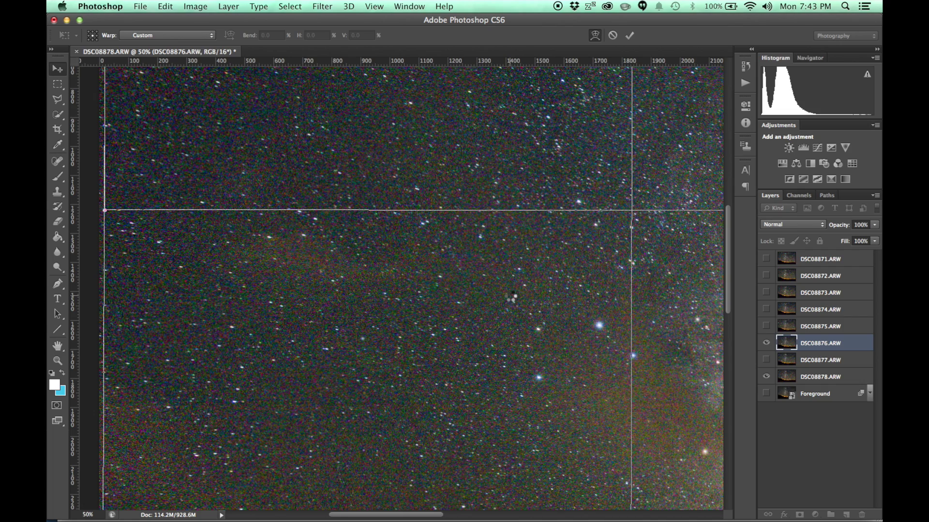
key(super+minus)
key(super+minus)
key(super+minus)
key(super+minus)
key(super+equal)
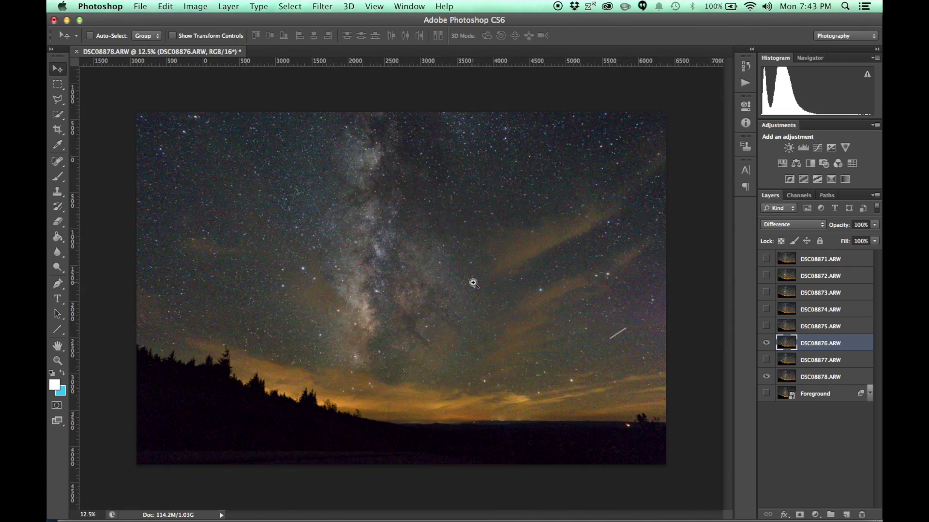
Step: Compare DSC08876.ARW against DSC08878.ARW across the whole photo by repeatedly hiding and showing DSC08876.ARW
click(766, 343)
click(767, 343)
click(766, 344)
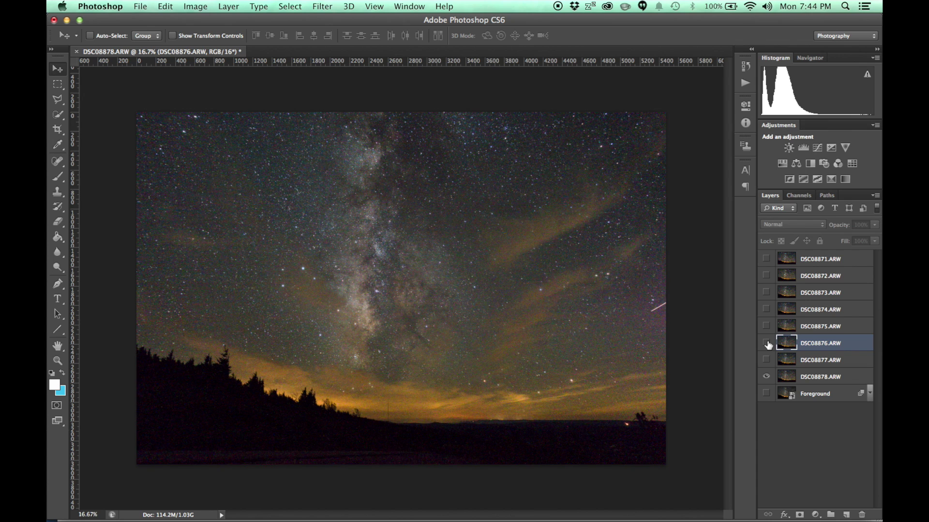
click(767, 344)
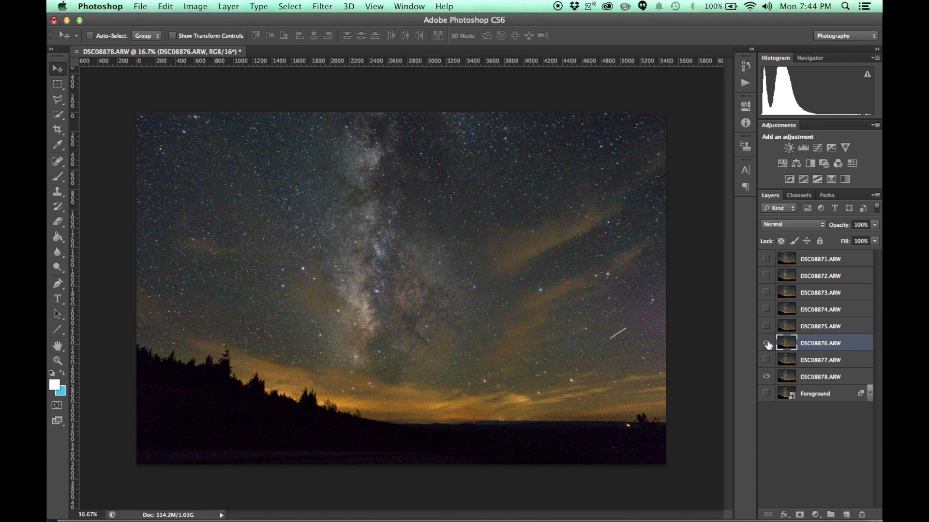
click(767, 343)
click(767, 343)
Step: Hide DSC08876.ARW and show DSC08875.ARW in Difference mode, free-transforming it to X 2751 px, Y 1833 px
click(767, 343)
click(796, 327)
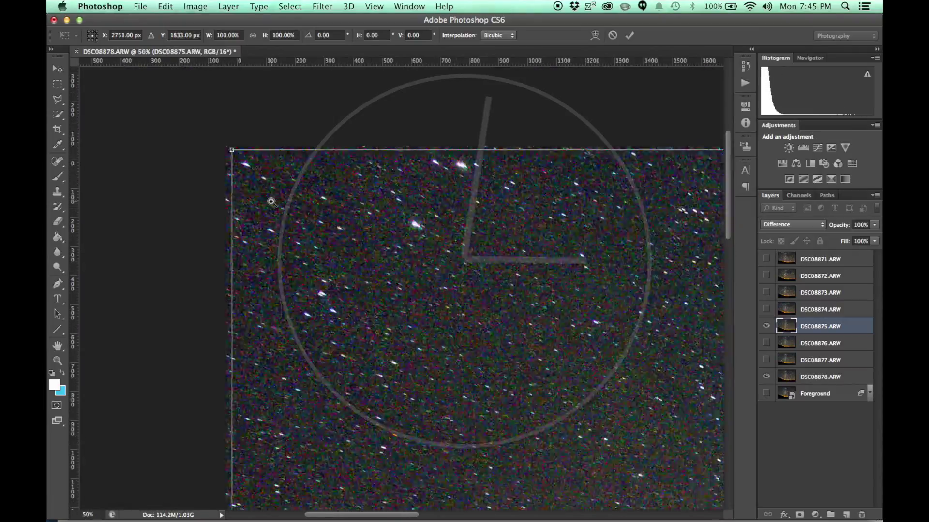
Step: Distort the upper-left and upper-right corners of DSC08875.ARW so the stars near them overlap those in DSC08878.ARW
drag(216, 155, 236, 151)
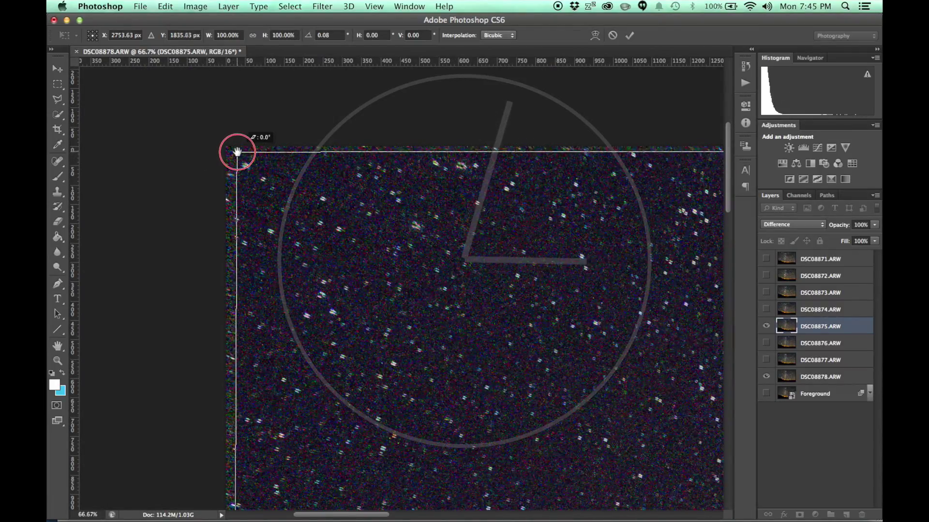
drag(648, 194, 207, 230)
drag(648, 232, 207, 228)
drag(522, 180, 519, 182)
Step: Distort the lower-right and lower-left corners of DSC08875.ARW so the stars above the horizon overlap
drag(397, 371, 411, 97)
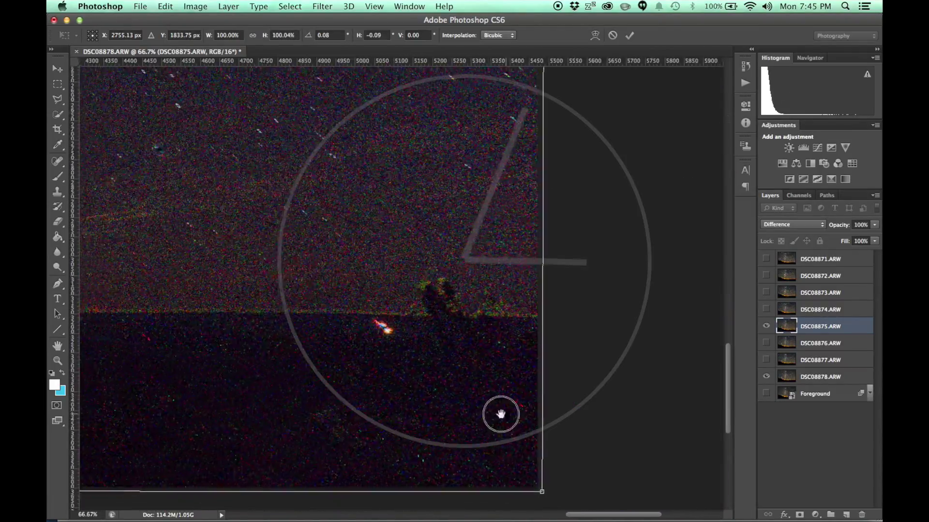
drag(542, 492, 547, 494)
drag(193, 290, 605, 232)
alt+click(347, 342)
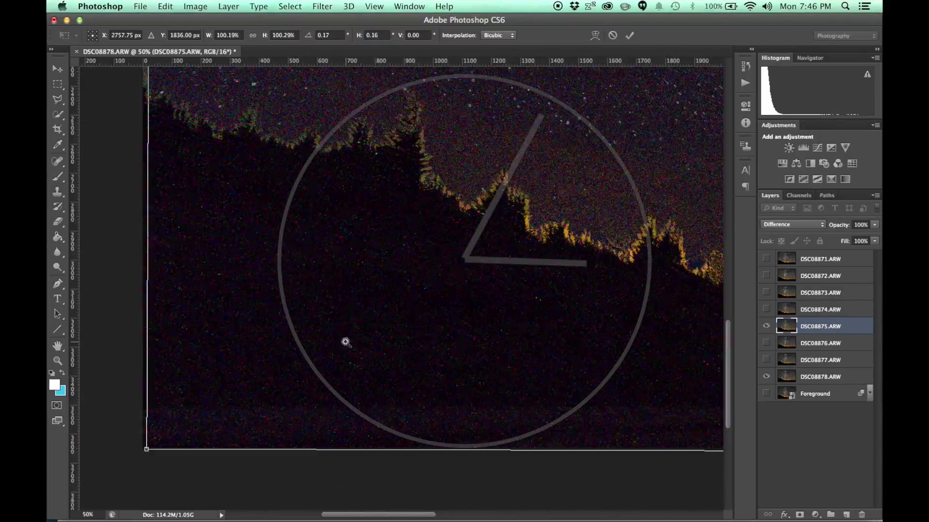
drag(117, 459, 118, 458)
Step: Switch the transform of DSC08875.ARW to Warp and nudge its upper and right-hand sky until the stars overlap
drag(542, 82, 512, 435)
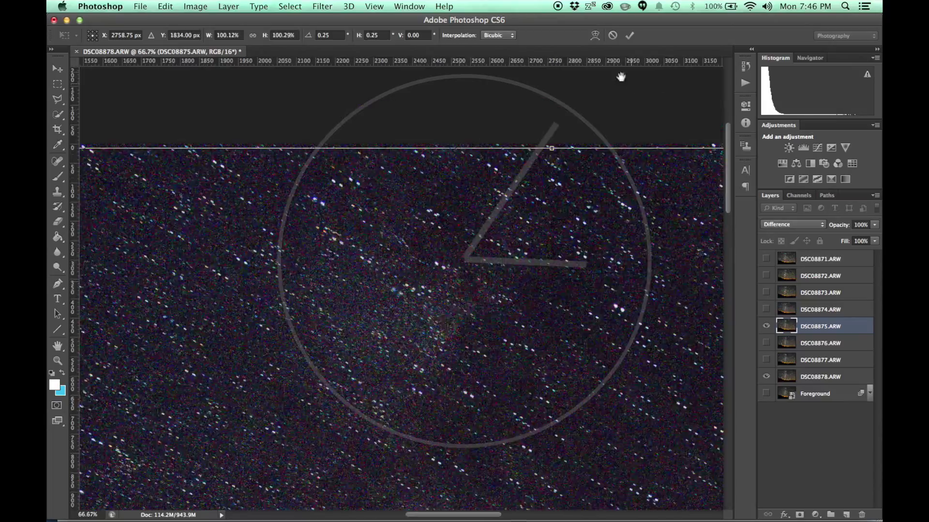
click(595, 35)
super+click(519, 216)
drag(518, 216, 249, 273)
alt+click(335, 276)
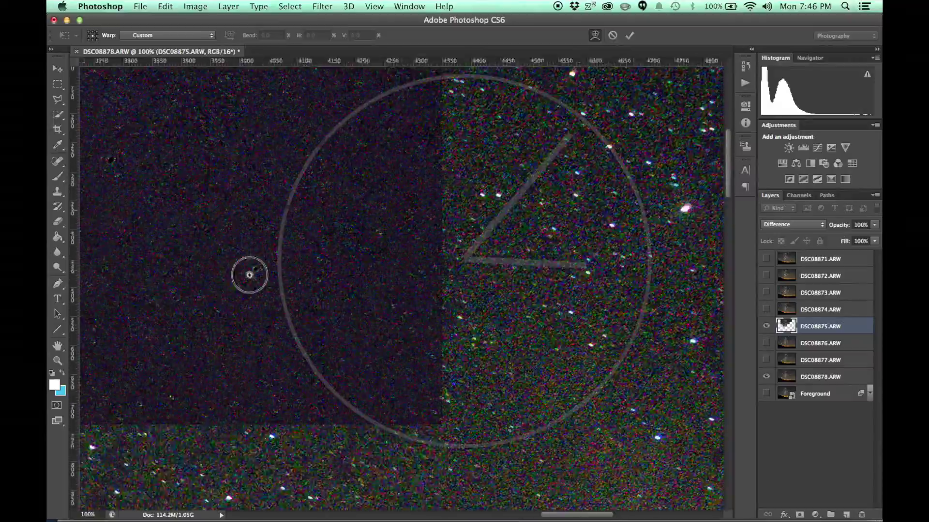
alt+click(323, 300)
drag(323, 313, 375, 263)
super+click(373, 257)
drag(492, 212, 492, 210)
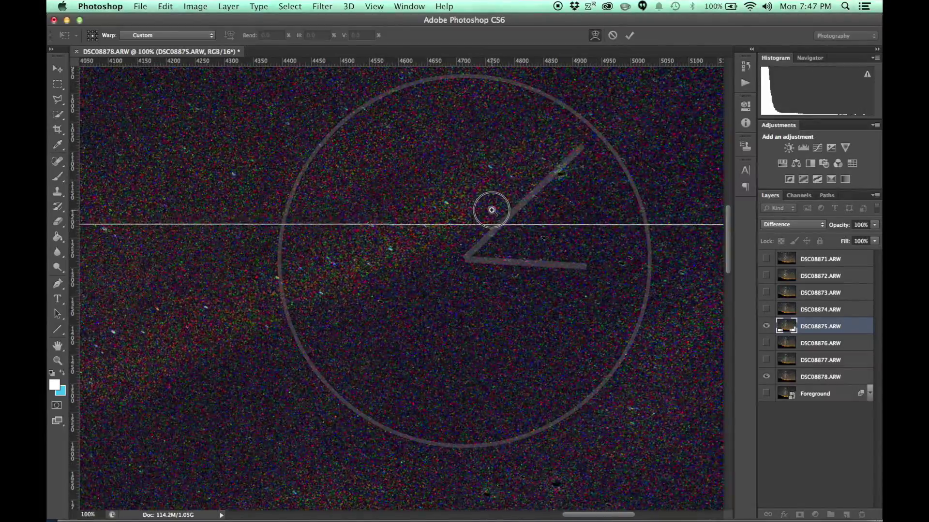
Step: Fine-tune the warp of DSC08875.ARW just above the horizon and across the rest of the sky until the stars overlap
alt+click(405, 216)
drag(405, 435, 510, 261)
super+click(421, 366)
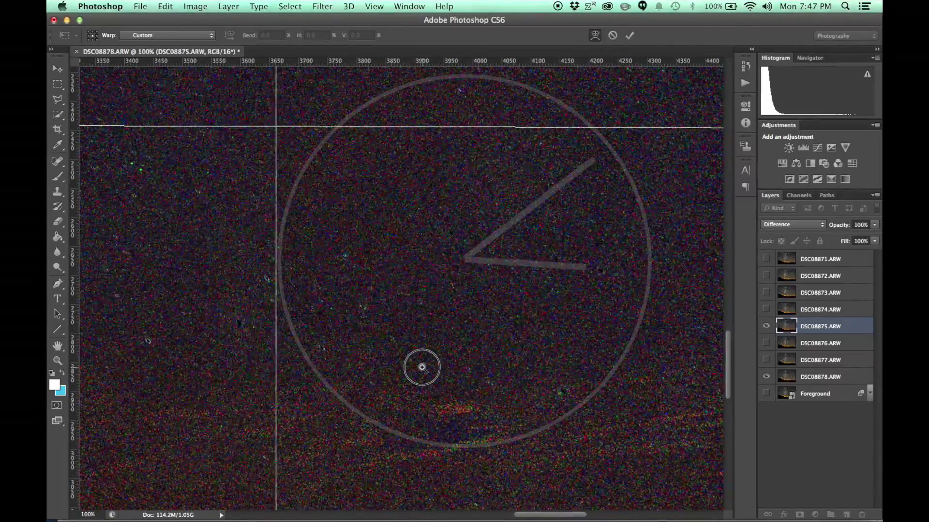
alt+click(421, 367)
super+click(477, 351)
drag(288, 307, 488, 450)
alt+click(450, 290)
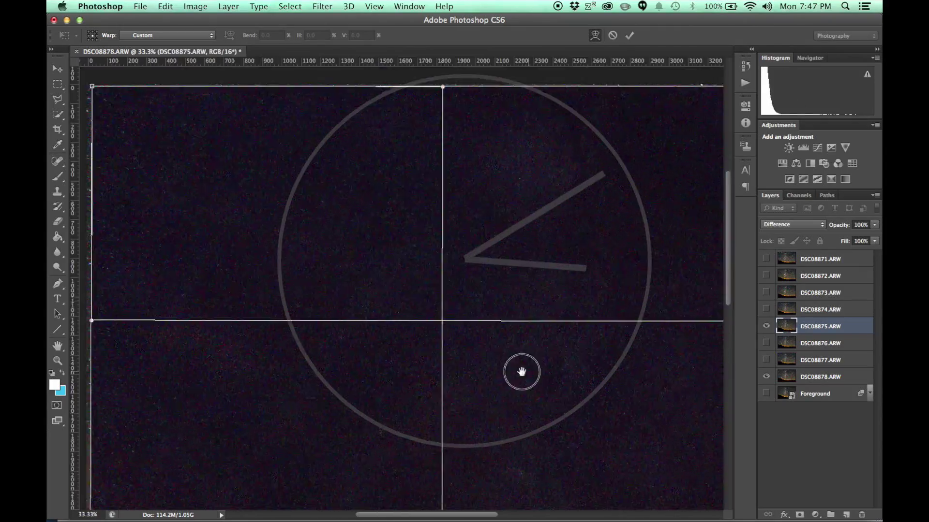
alt+click(522, 373)
drag(606, 373, 257, 266)
super+click(406, 257)
Step: Set the blend mode of DSC08875.ARW back to Normal and commit its transform
click(793, 224)
click(774, 50)
key(Return)
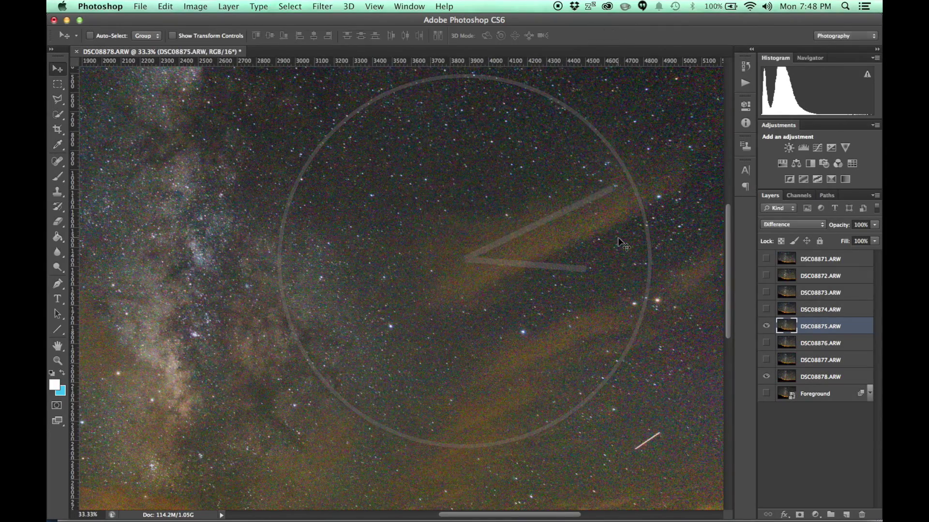
Step: Compare DSC08875.ARW against DSC08878.ARW across the whole photo by hiding and showing DSC08875.ARW
key(super+minus)
key(super+minus)
click(767, 327)
click(767, 328)
Step: Hide DSC08875.ARW and show DSC08874.ARW over DSC08878.ARW with its blend mode set to Difference
click(766, 327)
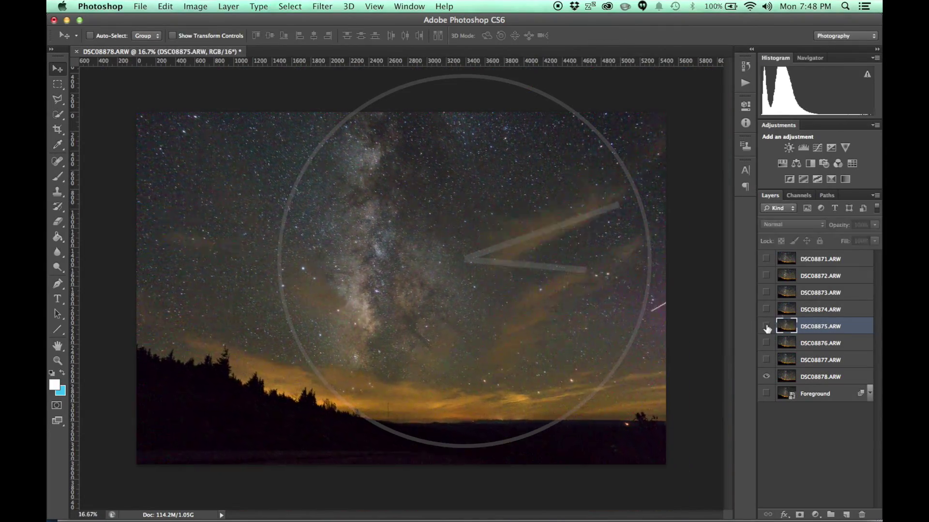
click(766, 310)
click(787, 311)
click(804, 226)
click(794, 424)
Step: Free Transform DSC08874.ARW and move it to X 2756 px, Y 1836 px so the stars near the photo's centre overlap
key(super+t)
super+click(401, 292)
drag(413, 262, 447, 283)
Step: Distort the upper-left and upper-right corners of DSC08874.ARW so the stars near them overlap those in DSC08878.ARW
key(super+minus)
key(super+minus)
key(super+minus)
key(super+minus)
key(super+minus)
key(super+minus)
key(super+minus)
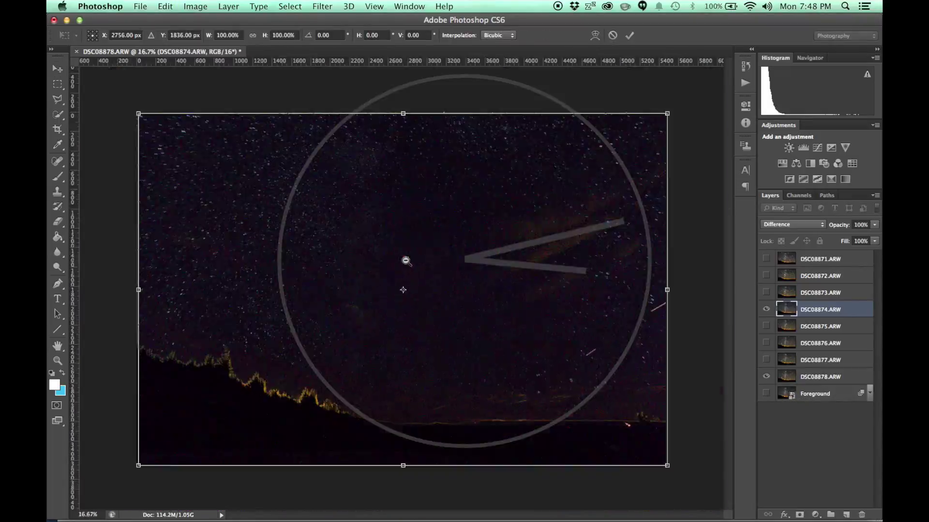
super+click(135, 106)
drag(168, 209, 194, 220)
key(super+minus)
drag(556, 310, 298, 272)
super+click(519, 125)
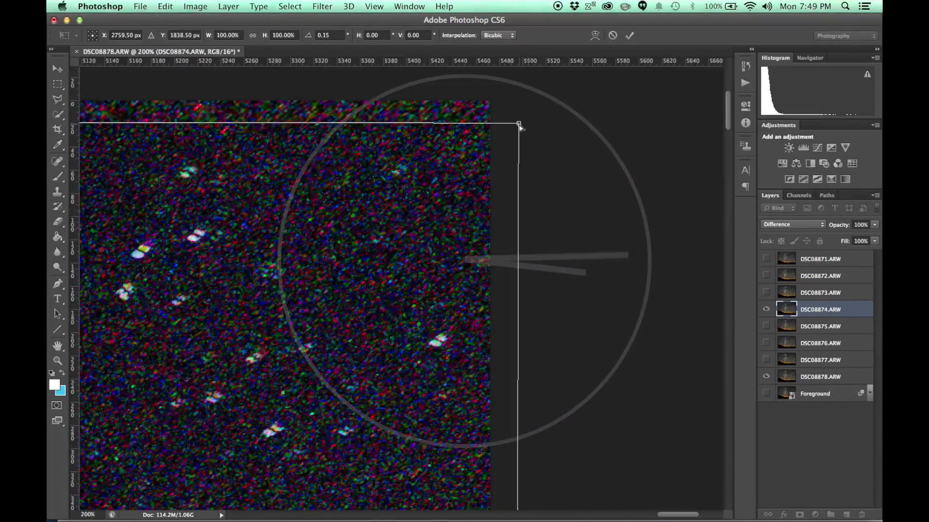
Step: Distort the lower-right and lower-left corners of DSC08874.ARW so the stars above the horizon overlap
key(super+minus)
key(super+minus)
key(super+minus)
drag(411, 464, 467, 410)
key(super+plus)
drag(549, 456, 560, 467)
key(super+minus)
drag(145, 334, 267, 327)
drag(107, 481, 109, 478)
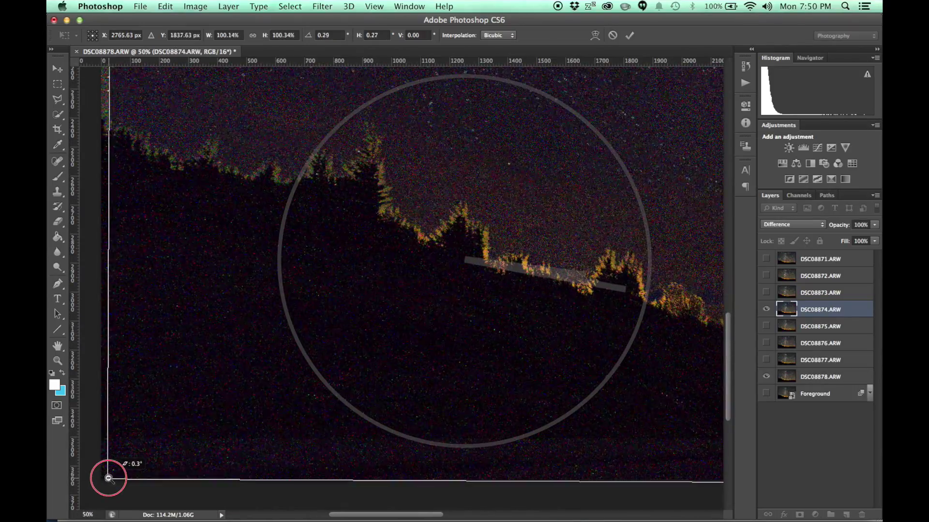
Step: Switch the transform of DSC08874.ARW to Warp and nudge its upper-middle sky so the stars overlap those in DSC08878.ARW
alt+super+click(108, 478)
super+click(448, 149)
alt+super+click(531, 97)
alt+super+click(531, 98)
click(595, 35)
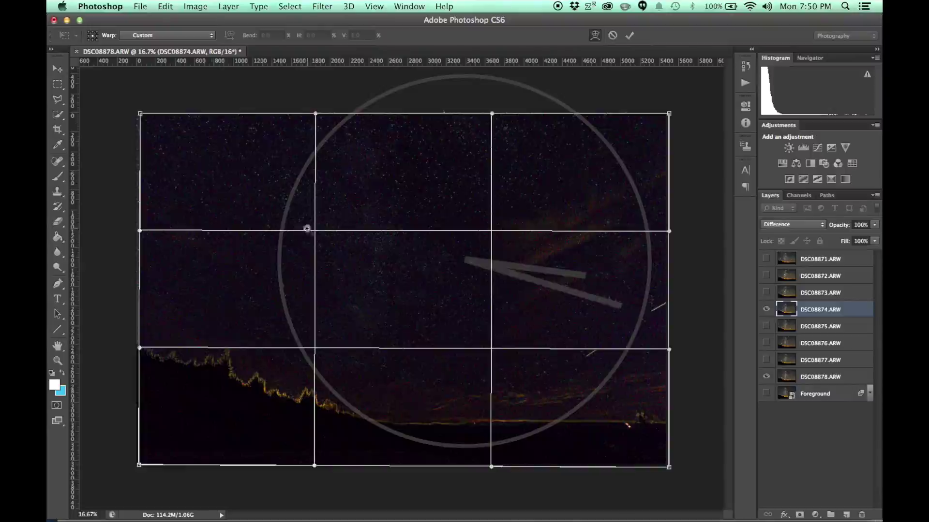
super+click(306, 228)
drag(407, 198, 458, 267)
drag(629, 338, 360, 319)
key(super+minus)
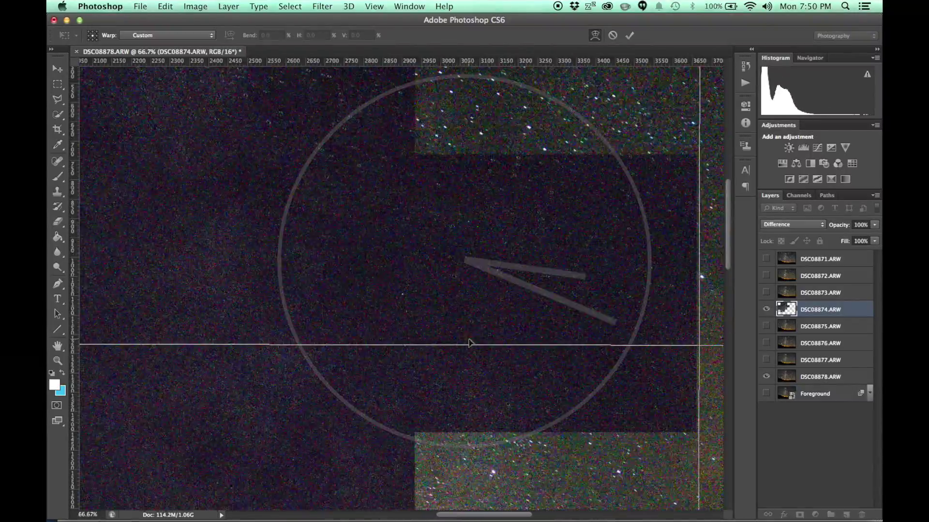
drag(513, 121, 481, 223)
key(super+plus)
drag(411, 202, 413, 203)
Step: Warp the right-hand third of DSC08874.ARW at mid-height so its stars overlap those in DSC08878.ARW
drag(399, 411, 393, 133)
key(super+minus)
drag(420, 371, 421, 374)
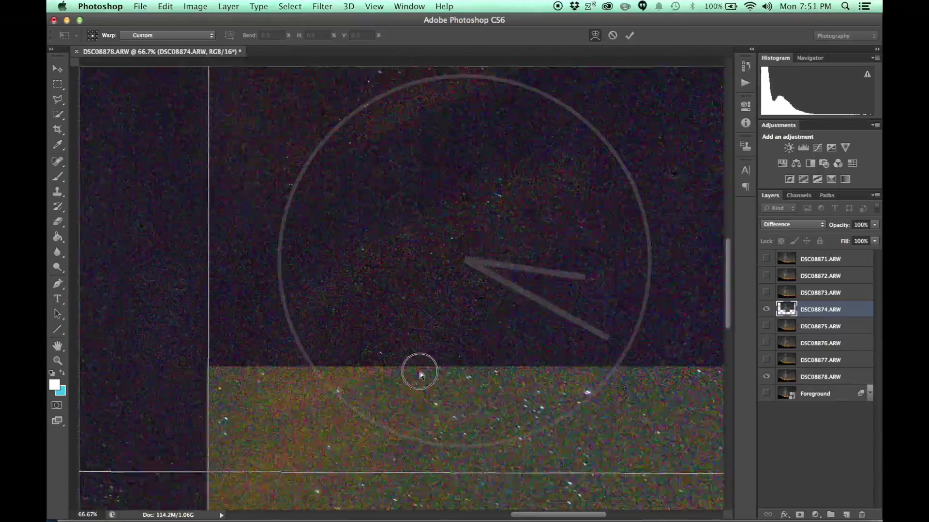
drag(605, 310, 349, 290)
drag(537, 254, 538, 255)
super+click(382, 300)
drag(468, 330, 469, 331)
key(super+minus)
key(super+minus)
key(super+minus)
Step: Warp the central sky above the horizon in DSC08874.ARW so the remaining offset stars overlap
drag(628, 373, 629, 375)
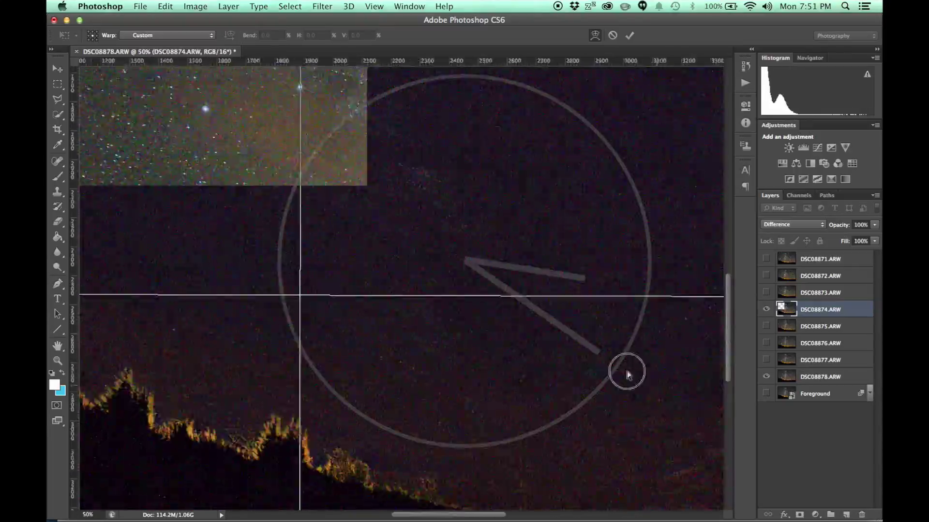
key(super+minus)
key(super+minus)
key(super+minus)
super+click(361, 308)
key(super+plus)
drag(350, 376, 351, 378)
drag(604, 315, 292, 295)
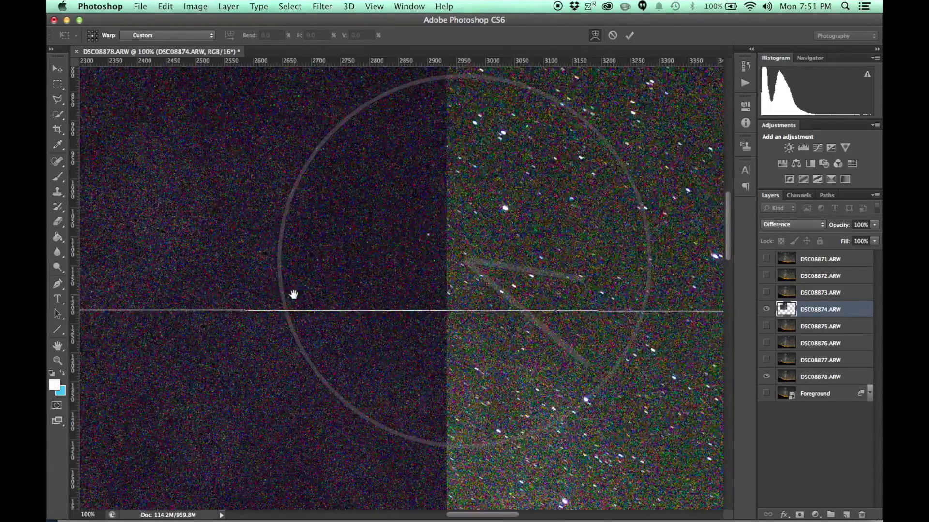
drag(309, 107, 308, 225)
Step: Set the blend mode of DSC08874.ARW to Normal and commit its warp
click(793, 224)
click(796, 57)
key(super+minus)
key(super+minus)
key(super+minus)
key(super+minus)
key(super+minus)
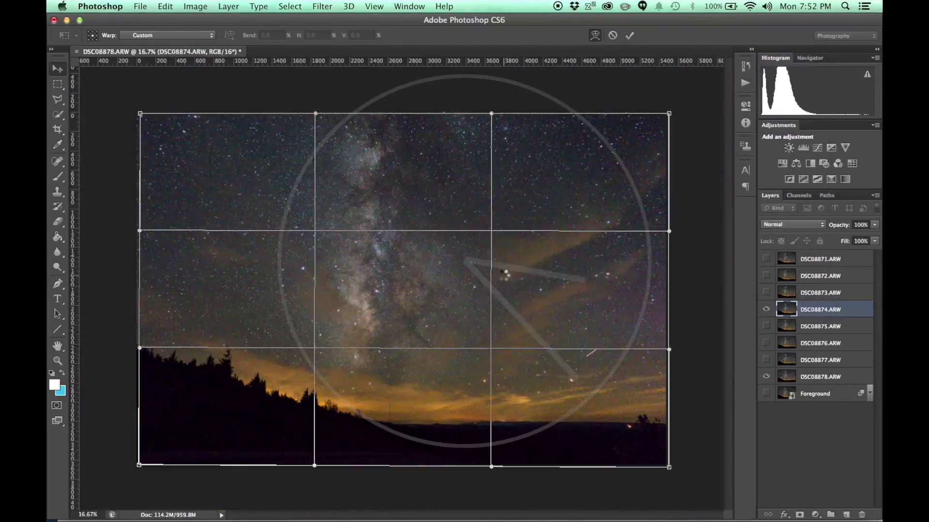
key(Return)
Step: Hide DSC08874.ARW and show DSC08873.ARW over DSC08878.ARW with its blend mode set to Difference
click(767, 309)
click(766, 292)
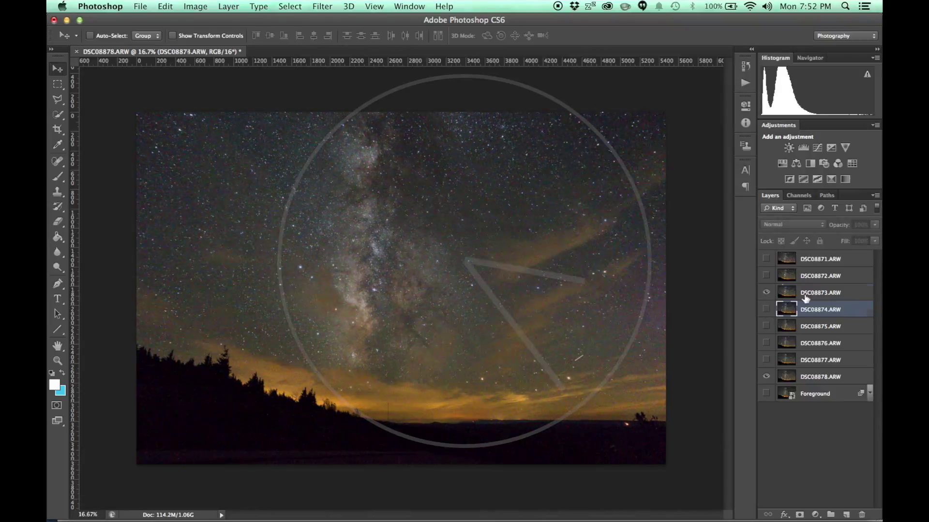
click(807, 296)
click(793, 225)
click(793, 394)
Step: Free Transform DSC08873.ARW and move it to X 2761 px, Y 1839 px so the stars near the photo's centre overlap
key(super+t)
drag(432, 284, 446, 293)
key(super+minus)
key(super+minus)
key(super+minus)
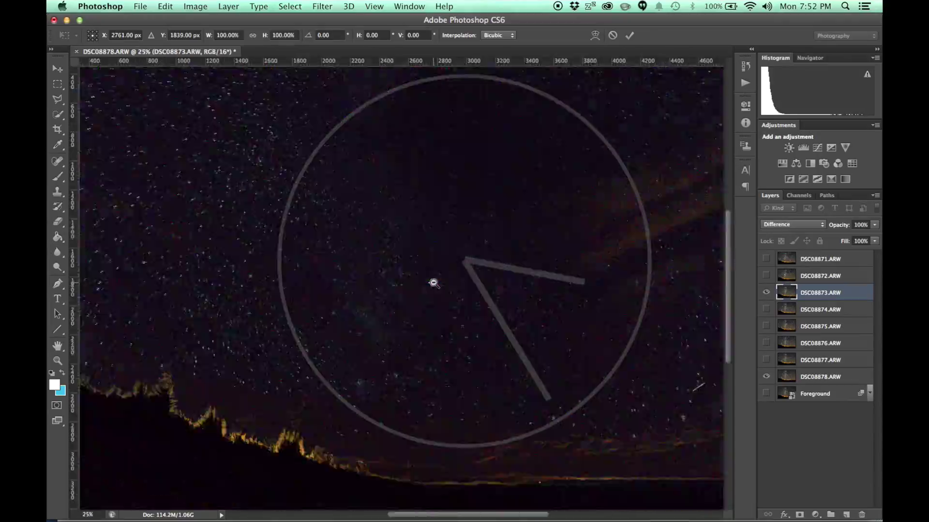
Step: Distort the upper-left and upper-right corners of DSC08873.ARW so the stars near them overlap those in DSC08878.ARW
super+click(182, 107)
drag(207, 142, 219, 142)
drag(624, 232, 290, 232)
drag(517, 160, 514, 162)
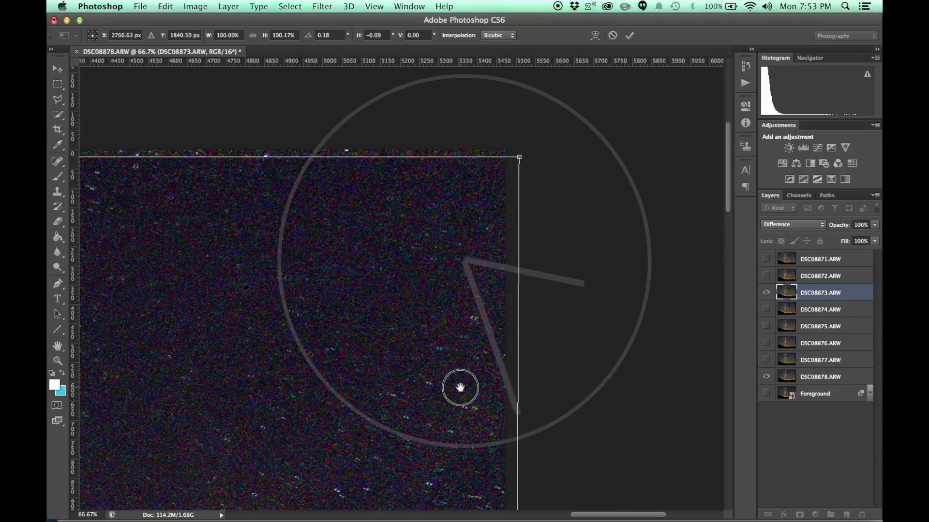
Step: Distort the lower-right and lower-left corners of DSC08873.ARW so the stars above the horizon overlap
drag(460, 387, 474, 97)
drag(583, 477, 589, 481)
drag(189, 425, 653, 440)
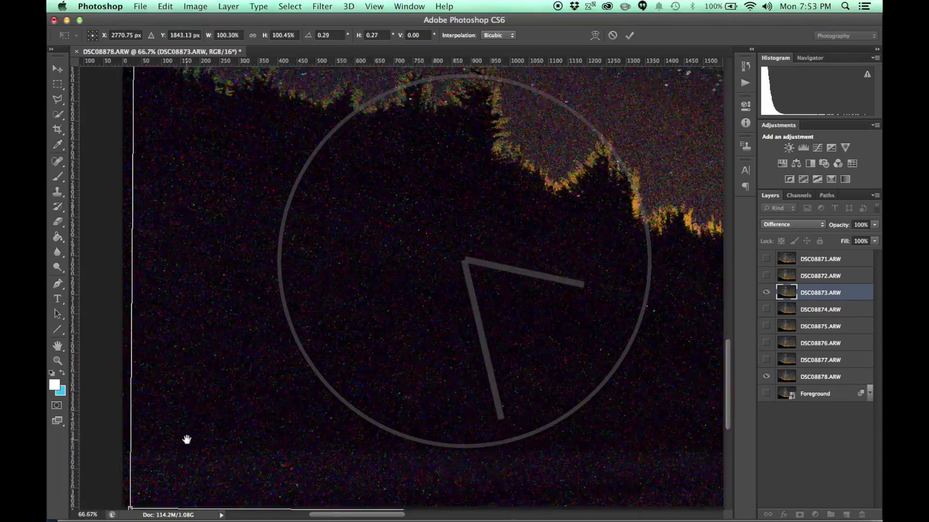
key(super+minus)
drag(130, 458, 129, 456)
drag(677, 82, 315, 346)
Step: Switch the transform of DSC08873.ARW to Warp and nudge the middle of its sky so the stars overlap
click(595, 35)
key(super+plus)
key(super+plus)
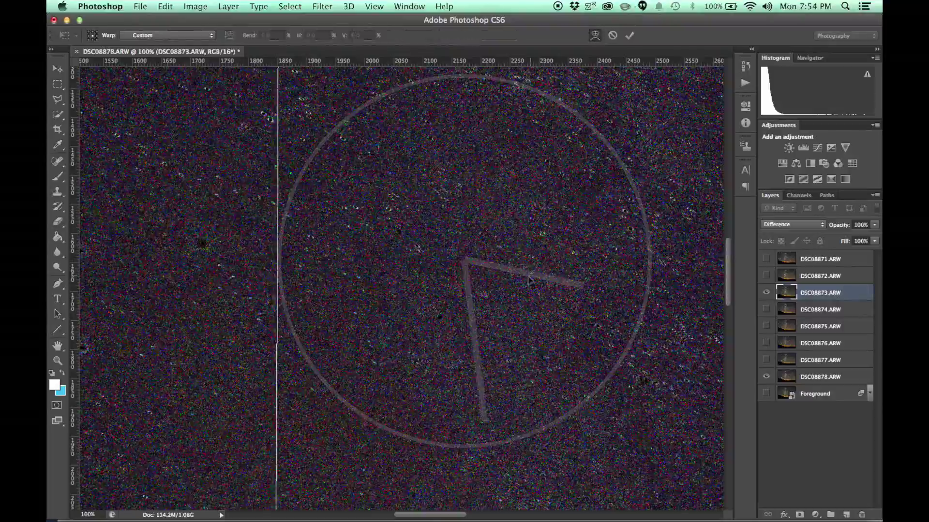
key(super+plus)
drag(201, 96, 306, 173)
key(super+minus)
drag(667, 203, 204, 213)
drag(564, 160, 562, 421)
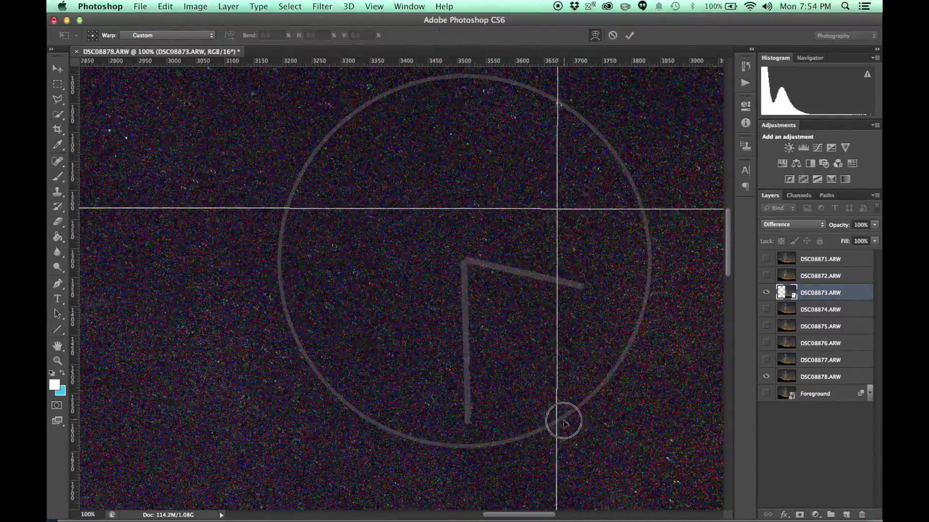
Step: Warp the sky along the upper edge of DSC08873.ARW so its stars overlap those in DSC08878.ARW
drag(562, 106, 522, 435)
drag(507, 158, 509, 154)
drag(242, 242, 667, 261)
key(super+minus)
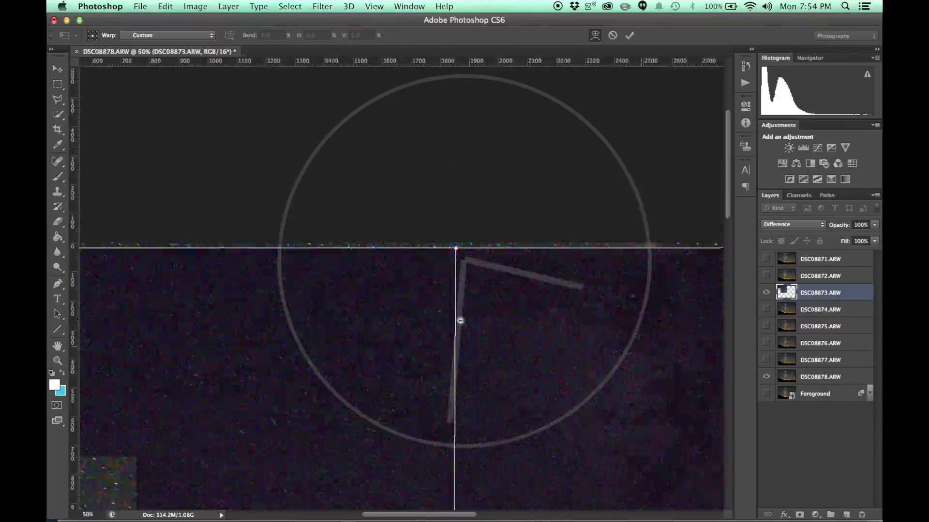
drag(460, 322, 450, 106)
key(super+plus)
drag(677, 278, 208, 278)
drag(628, 289, 204, 332)
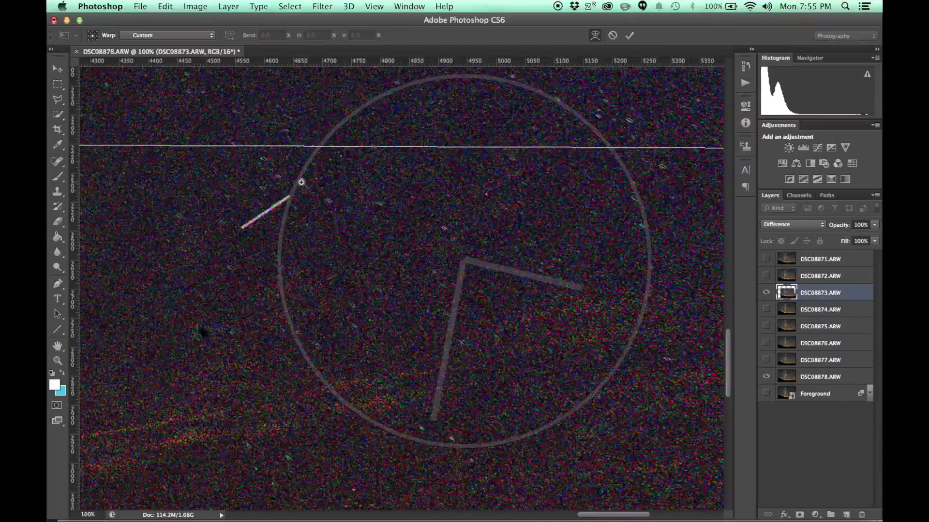
Step: Warp the lower-right and left-centre sky of DSC08873.ARW so the remaining offset stars overlap
super+click(310, 191)
alt+click(357, 170)
super+click(385, 262)
super+click(143, 155)
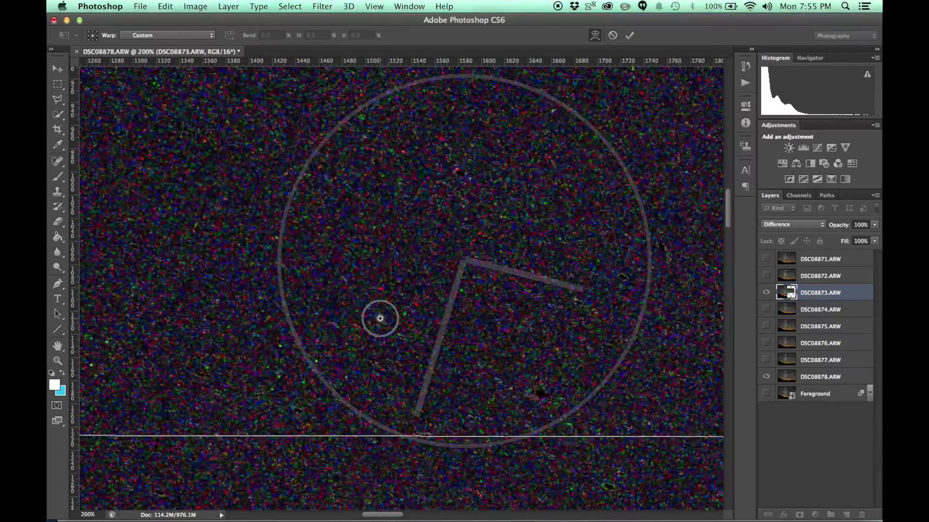
drag(380, 319, 379, 317)
drag(677, 169, 482, 246)
key(super+minus)
key(super+minus)
drag(668, 412, 184, 230)
Step: Set the blend mode of DSC08873.ARW to Normal and commit its warp
click(793, 225)
click(783, 50)
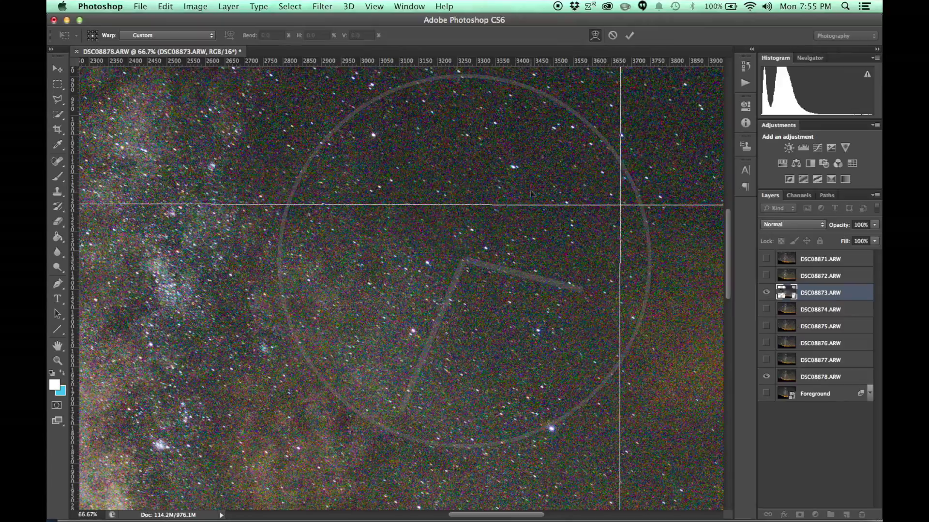
key(Return)
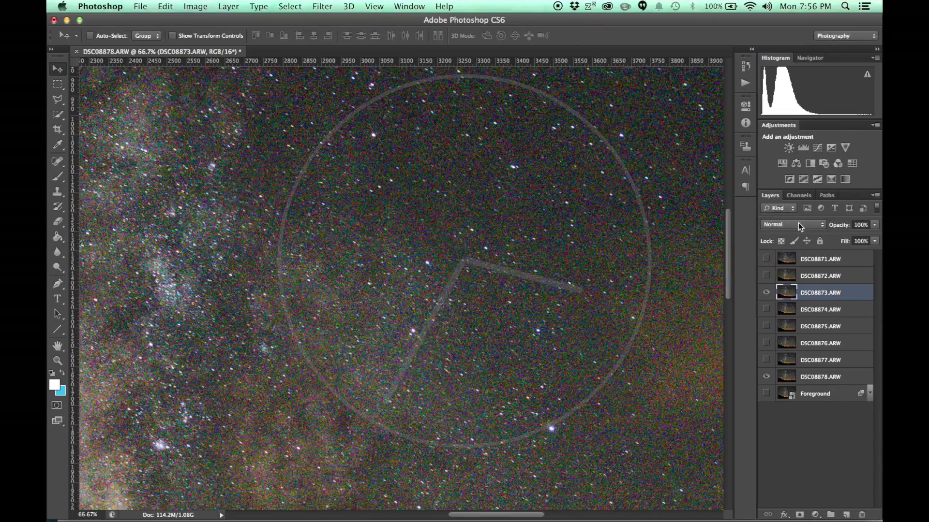
Step: Hide DSC08873.ARW and show DSC08872.ARW over DSC08878.ARW with its blend mode set to Difference
click(797, 225)
click(810, 290)
key(super+minus)
key(super+minus)
key(super+minus)
key(super+minus)
click(766, 292)
click(799, 276)
click(766, 275)
Step: Free Transform DSC08872.ARW and move it to X 2767 px, Y 1843 px so the stars near the photo's centre overlap
key(super+t)
super+click(471, 278)
drag(436, 257, 471, 278)
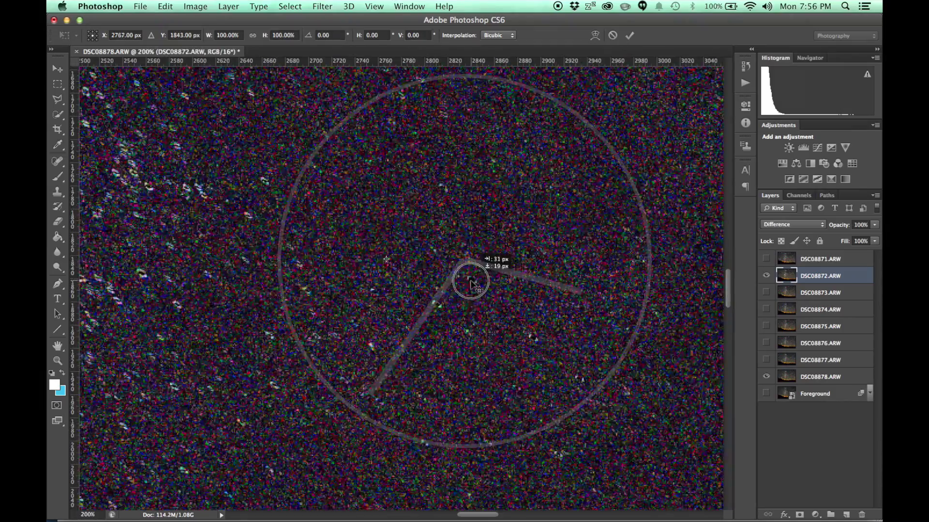
Step: Distort the upper-left and upper-right corners of DSC08872.ARW so the stars near them overlap those in DSC08878.ARW
key(super+minus)
key(super+minus)
key(super+minus)
key(super+minus)
super+click(371, 251)
drag(235, 193, 237, 190)
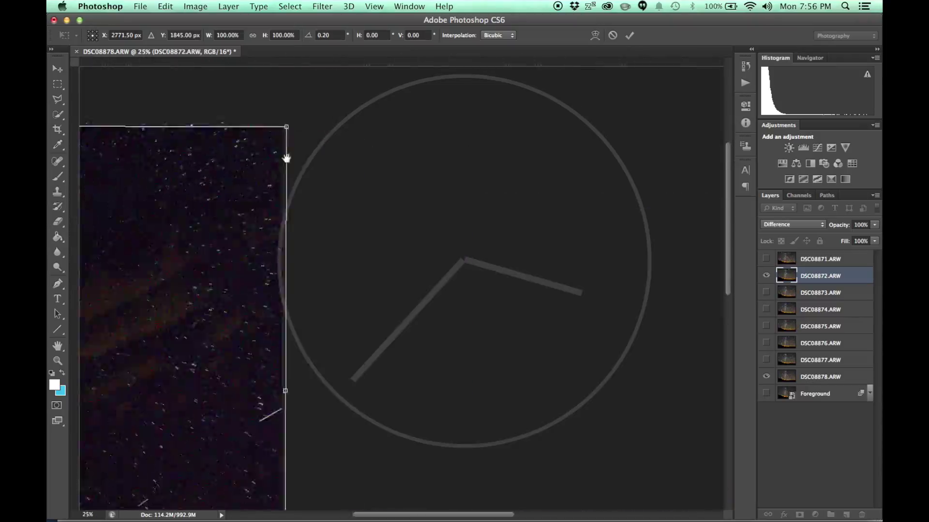
drag(287, 159, 451, 304)
key(super+plus)
key(super+plus)
key(super+plus)
key(super+plus)
drag(601, 219, 601, 218)
Step: Distort the lower-right and lower-left corners of DSC08872.ARW so the stars above the horizon overlap
key(super+minus)
key(super+minus)
key(super+minus)
key(super+minus)
drag(460, 483, 458, 92)
key(super+plus)
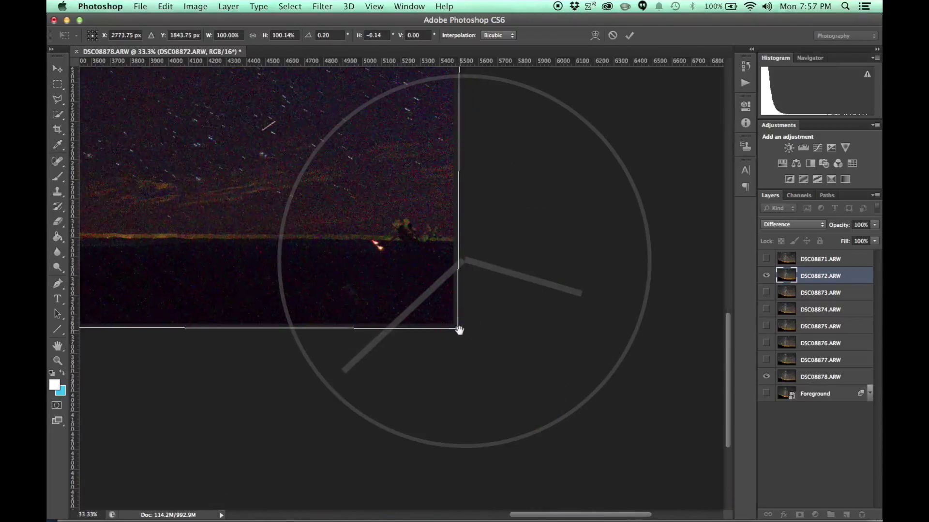
drag(543, 465, 545, 466)
drag(113, 436, 709, 450)
drag(114, 435, 709, 451)
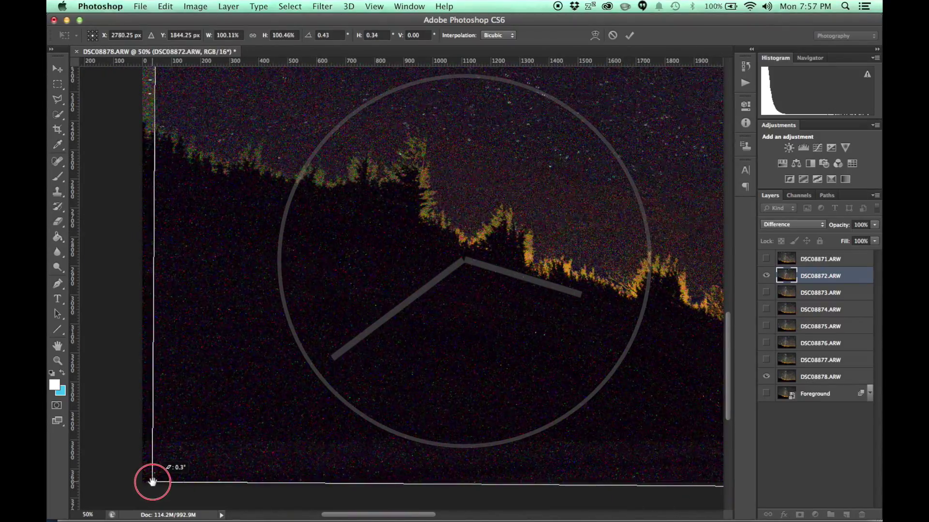
Step: Switch the transform of DSC08872.ARW to Warp and nudge the middle of its sky so the stars overlap
click(595, 35)
key(super+minus)
drag(578, 163, 439, 338)
key(super+plus)
key(super+plus)
key(super+plus)
key(super+plus)
drag(547, 503, 390, 214)
key(super+minus)
key(super+minus)
key(super+plus)
key(super+minus)
key(super+minus)
key(super+plus)
key(super+plus)
key(super+minus)
key(super+minus)
Step: Warp the upper-middle sky of DSC08872.ARW so its stars overlap those in DSC08878.ARW
drag(595, 448, 579, 216)
key(super+plus)
key(super+minus)
drag(277, 219, 677, 459)
key(super+plus)
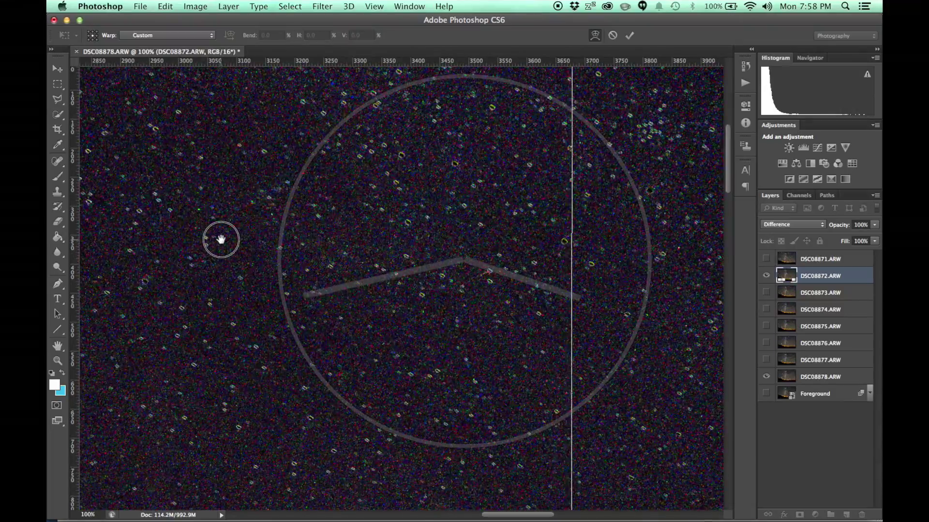
key(super+minus)
key(super+minus)
Step: Warp the sky near the upper-left corner of DSC08872.ARW so its stars overlap, and commit the transform
drag(221, 239, 375, 344)
key(super+plus)
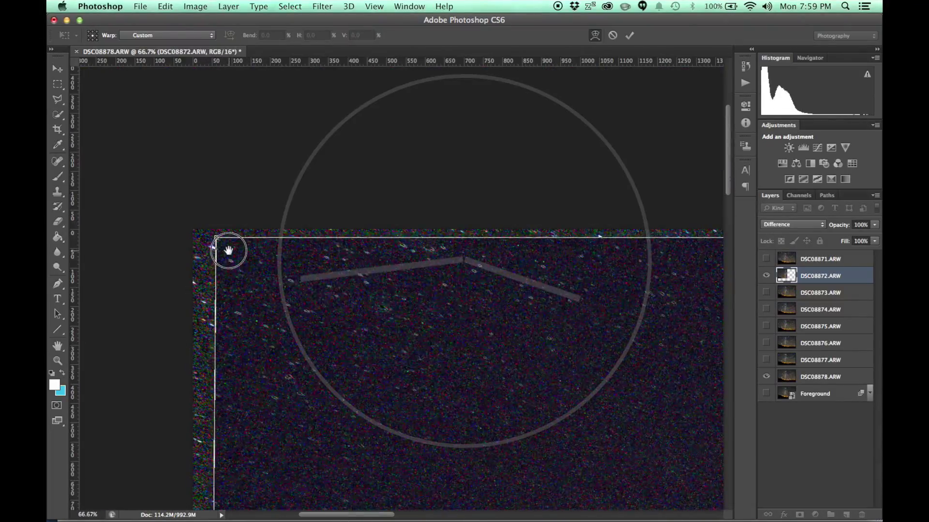
alt+click(229, 251)
drag(532, 411, 416, 208)
alt+click(505, 321)
super+click(506, 321)
key(Return)
click(780, 225)
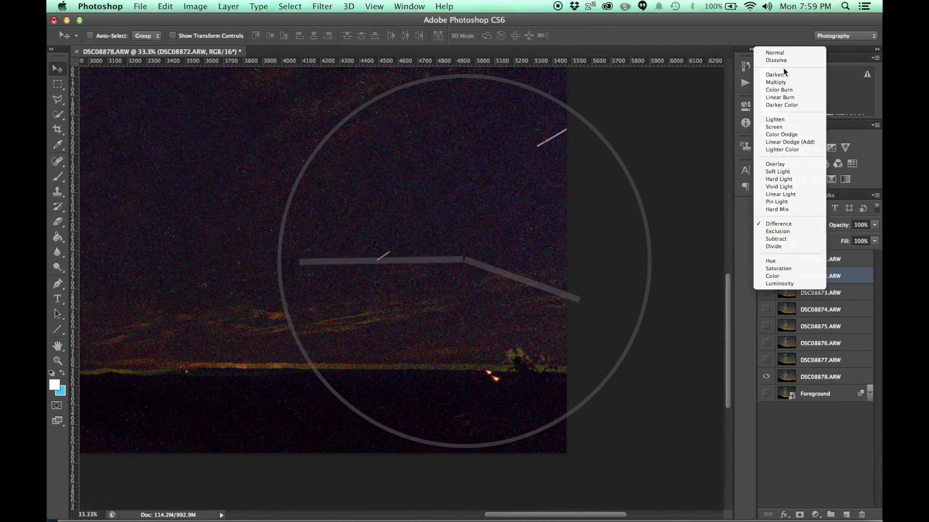
key(super+z)
click(165, 7)
click(194, 18)
Step: Set the blend mode of DSC08872.ARW to Normal, hide that layer and select DSC08871.ARW
click(783, 225)
click(775, 53)
key(super+minus)
click(765, 276)
click(813, 259)
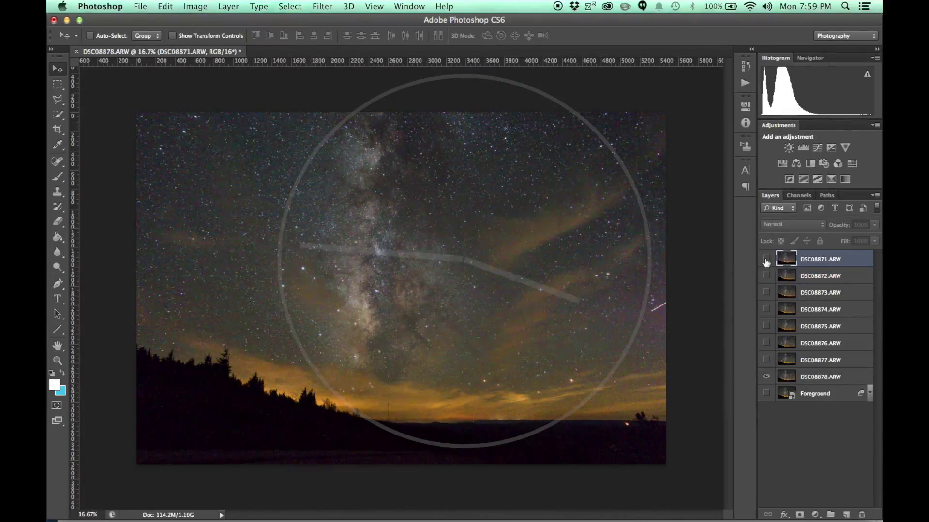
Step: Show the DSC08871.ARW layer and set its blend mode to Difference
click(765, 259)
click(793, 224)
click(783, 400)
Step: Start Free Transform on DSC08871.ARW and move it so the stars mid-frame overlap those in DSC08878.ARW
key(super+t)
key(super+plus)
key(super+plus)
key(super+plus)
key(super+plus)
key(super+plus)
key(super+plus)
drag(493, 290, 533, 314)
key(Left)
key(Left)
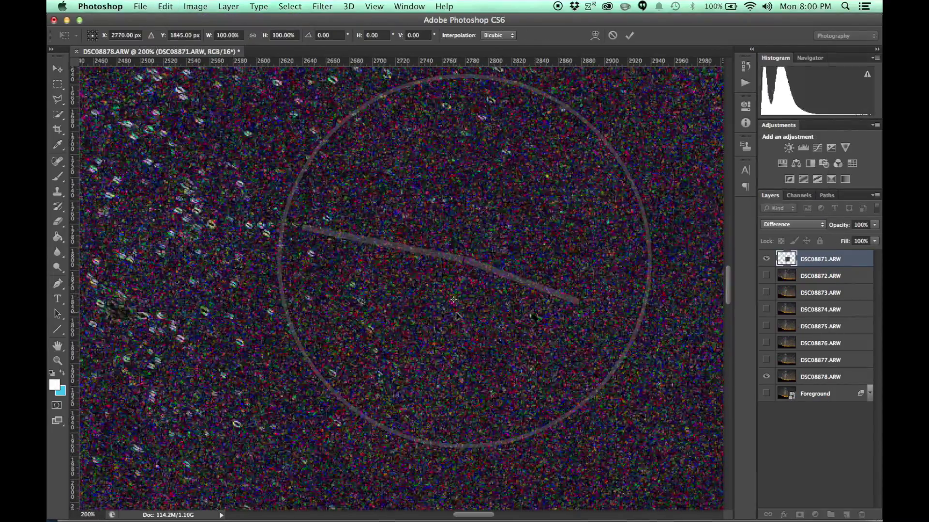
key(Right)
Step: Adjust the upper corners of DSC08871.ARW in Free Transform so the stars there overlap those in DSC08878.ARW
key(super+minus)
key(super+minus)
key(super+minus)
key(super+minus)
key(super+minus)
key(super+minus)
super+click(123, 111)
super+click(122, 111)
super+click(123, 111)
super+click(123, 112)
drag(160, 127, 216, 130)
super+click(422, 142)
super+click(423, 143)
drag(510, 121, 515, 116)
Step: Adjust the lower-right and lower-left corners of DSC08871.ARW in Free Transform to line up the nearby stars
key(super+0)
super+click(663, 439)
super+click(663, 440)
drag(650, 495, 657, 498)
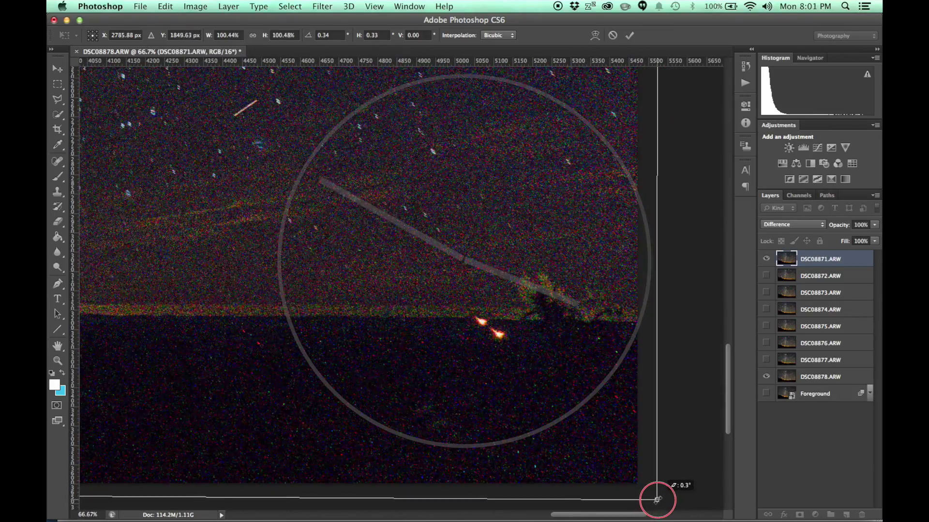
key(super+minus)
key(super+minus)
drag(146, 237, 378, 277)
drag(150, 431, 152, 431)
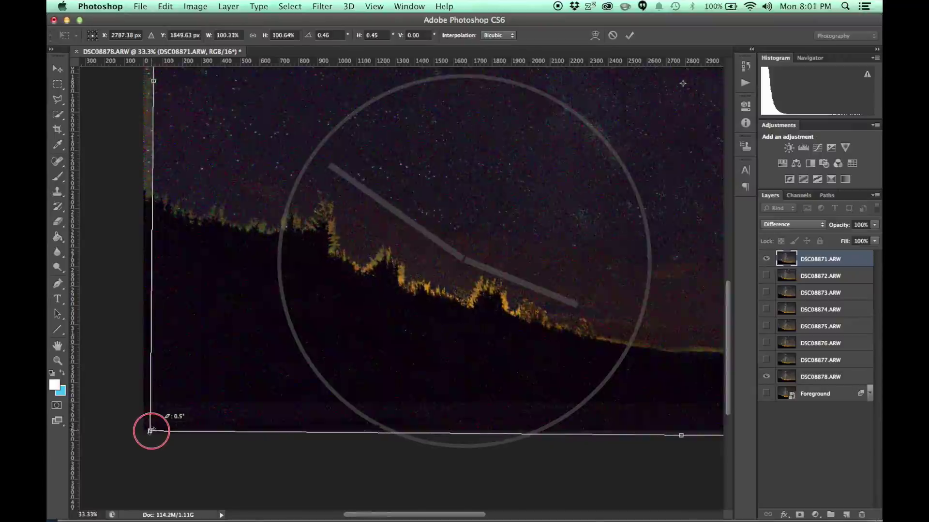
Step: Switch the transform of DSC08871.ARW to Warp and nudge the middle of its sky so the stars overlap
click(595, 36)
super+click(477, 167)
super+click(477, 167)
super+click(396, 324)
drag(501, 312, 496, 310)
drag(615, 310, 400, 286)
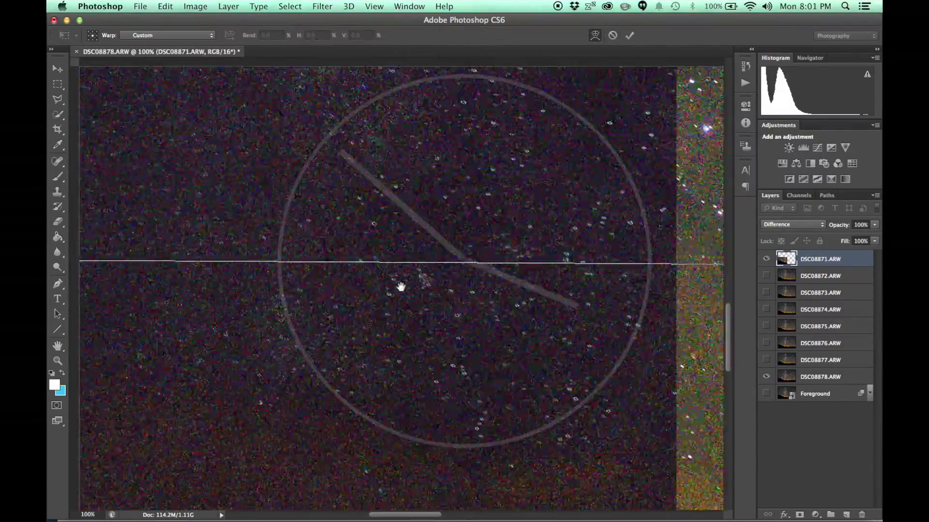
drag(537, 287, 535, 288)
Step: Warp the upper sky of DSC08871.ARW slightly so its stars overlap those in DSC08878.ARW
key(super+minus)
key(super+minus)
drag(522, 194, 512, 326)
drag(315, 268, 332, 223)
key(super+plus)
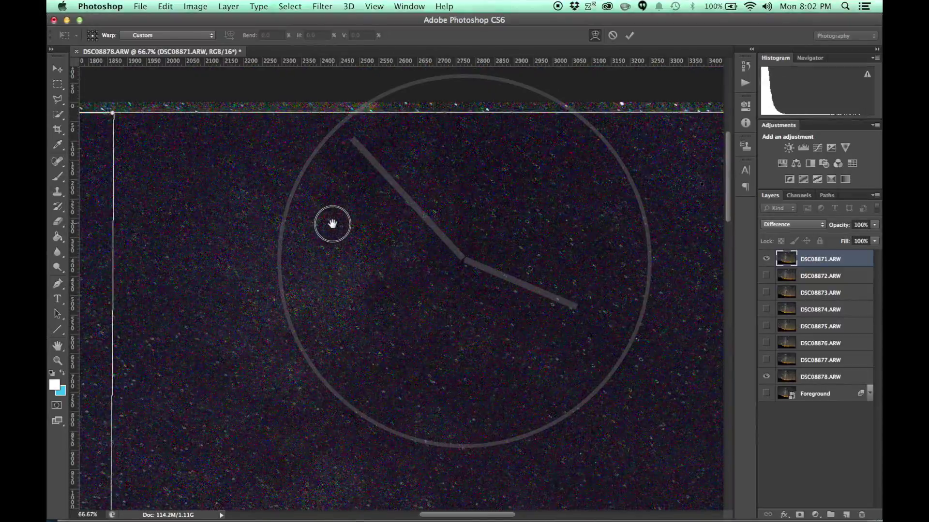
drag(111, 114, 394, 131)
drag(678, 387, 379, 297)
key(super+plus)
drag(594, 332, 510, 175)
drag(344, 392, 346, 390)
Step: Check the star overlap in the right part of the sky and commit the warp of DSC08871.ARW
key(super+minus)
drag(556, 121, 570, 404)
key(super+plus)
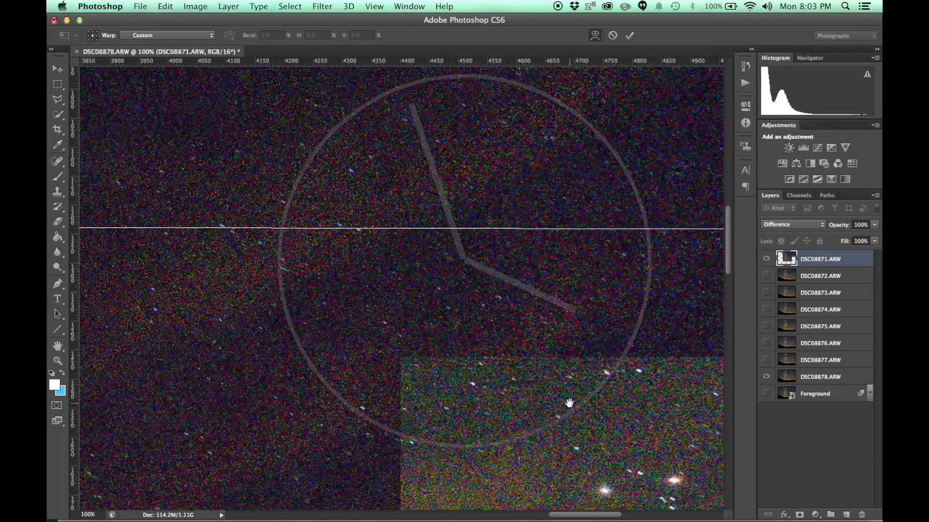
key(super+0)
key(Return)
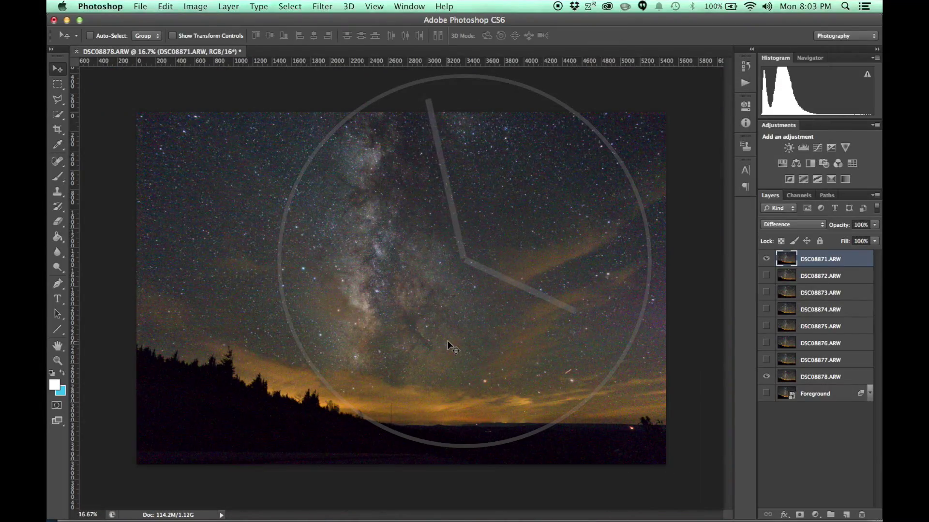
Step: Set the blend mode of DSC08871.ARW to Normal and toggle its visibility to compare it with DSC08878.ARW
click(766, 259)
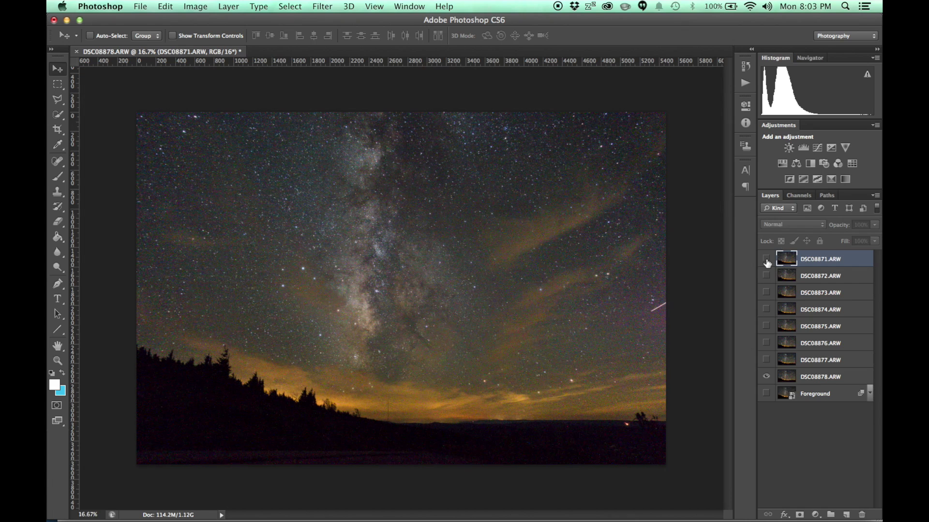
click(766, 259)
click(767, 260)
click(766, 260)
click(766, 260)
click(767, 260)
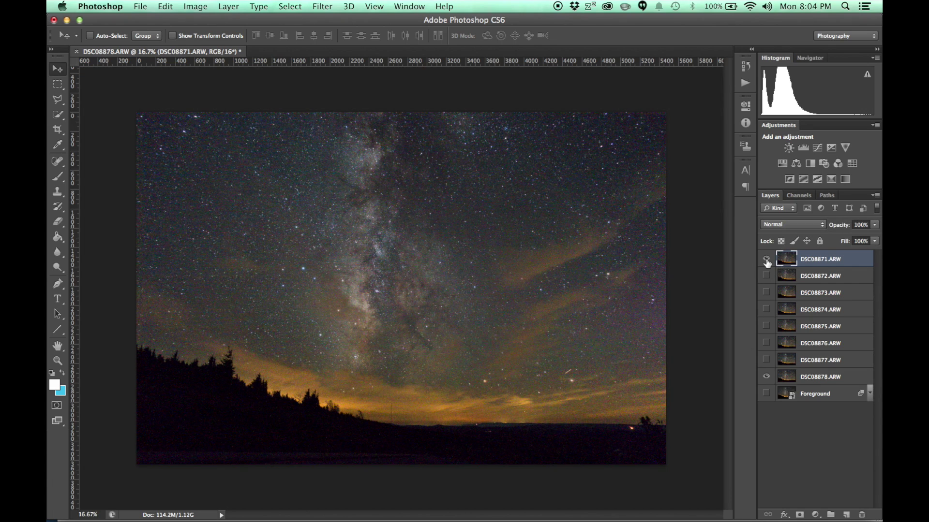
Step: Show and select the eight layers DSC08871.ARW to DSC08878.ARW and convert them to one smart object
alt+click(766, 274)
shift+click(812, 378)
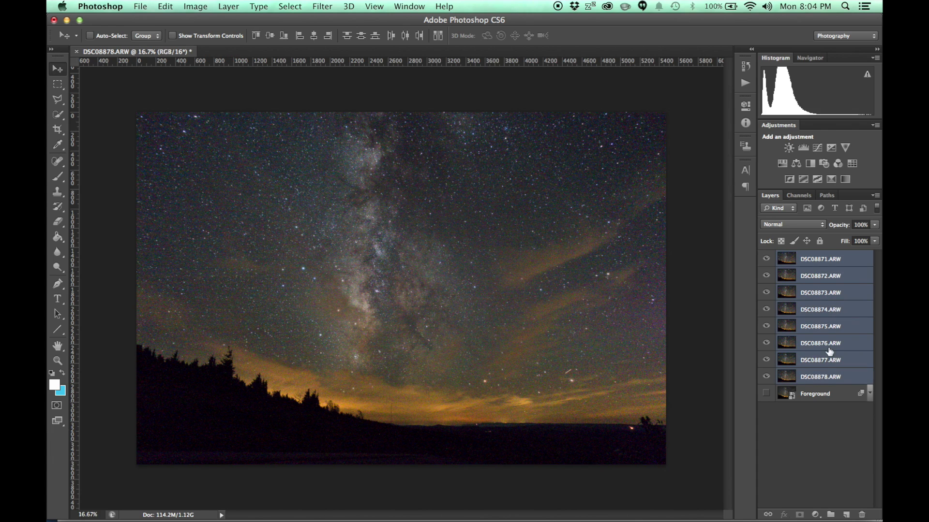
right_click(819, 313)
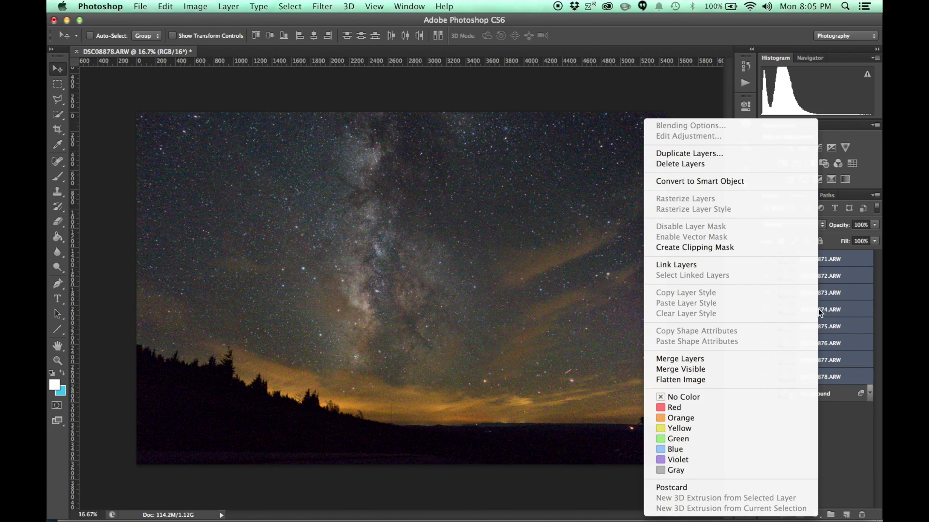
click(738, 182)
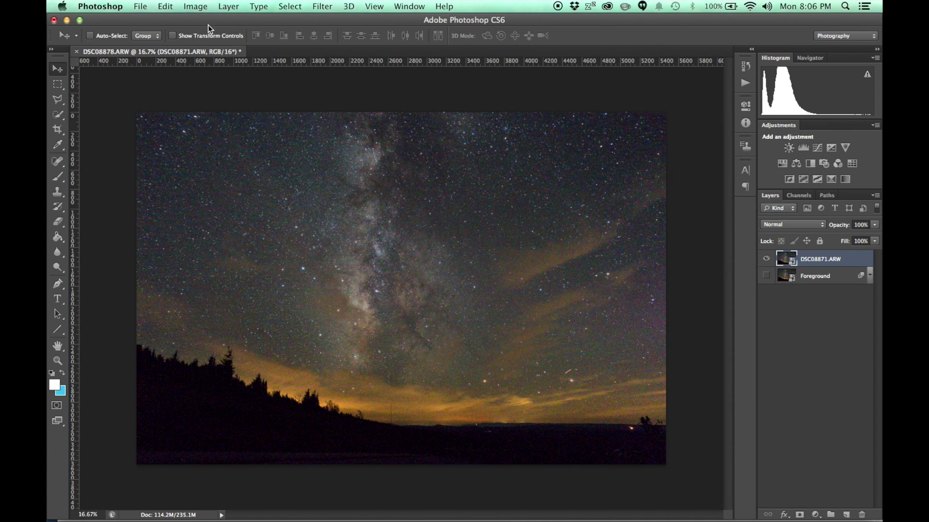
Step: Set the stack mode of the DSC08871.ARW smart object to Median
click(229, 6)
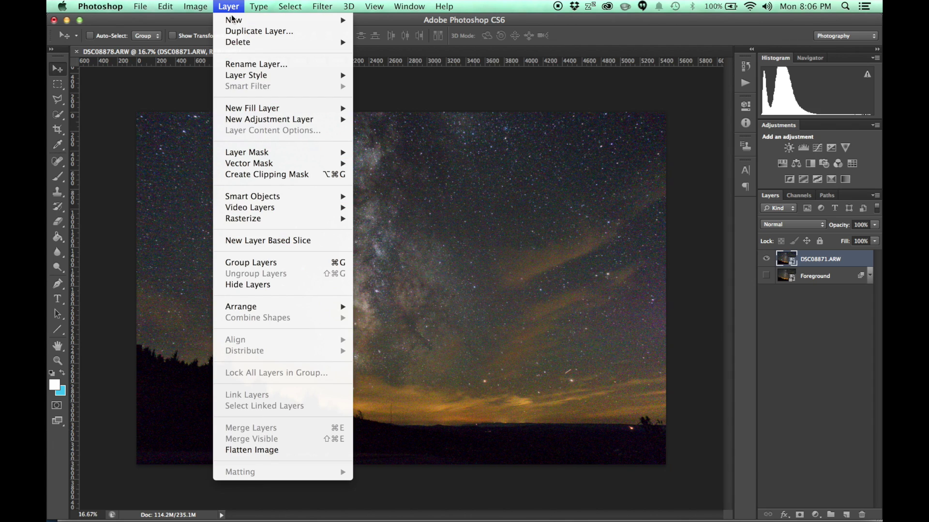
mouse_move(304, 196)
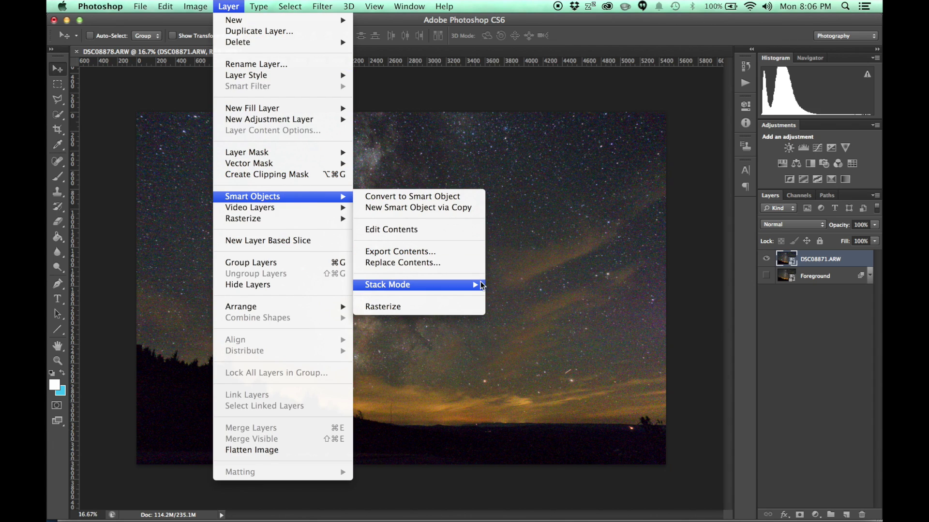
mouse_move(480, 282)
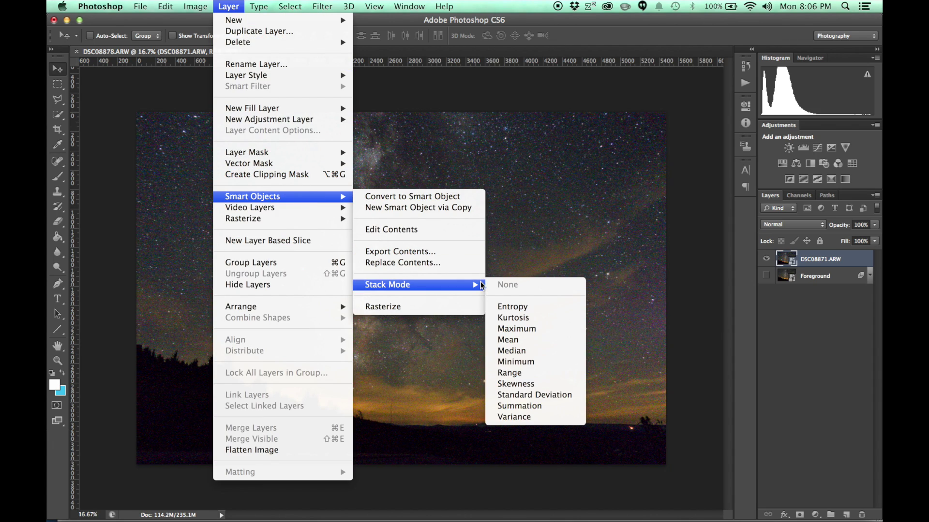
click(556, 351)
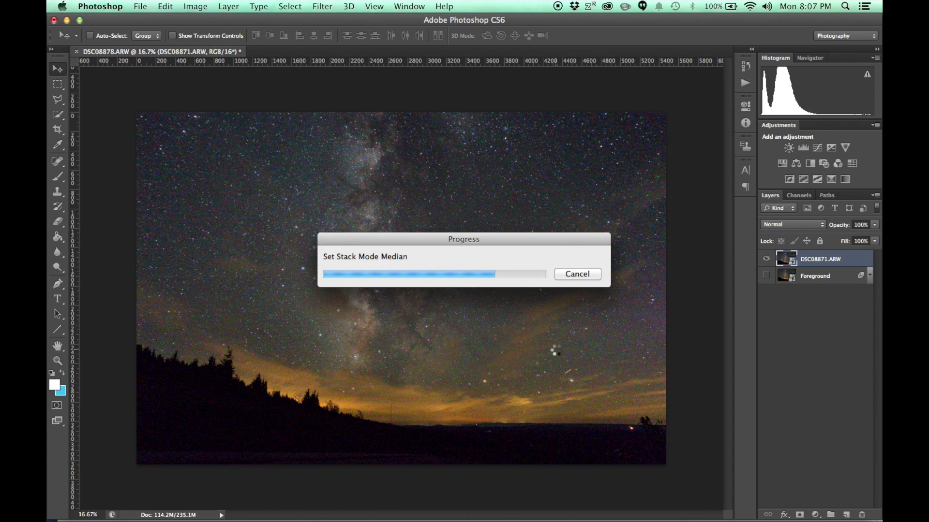
Step: Zoom in on the Milky Way and undo and redo the Median stack to compare the noise
click(395, 279)
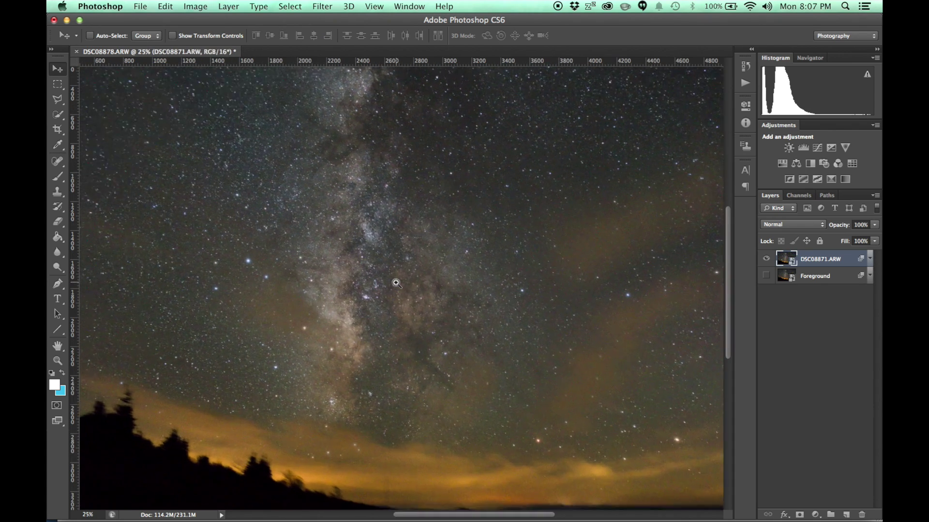
click(396, 283)
drag(429, 230, 403, 376)
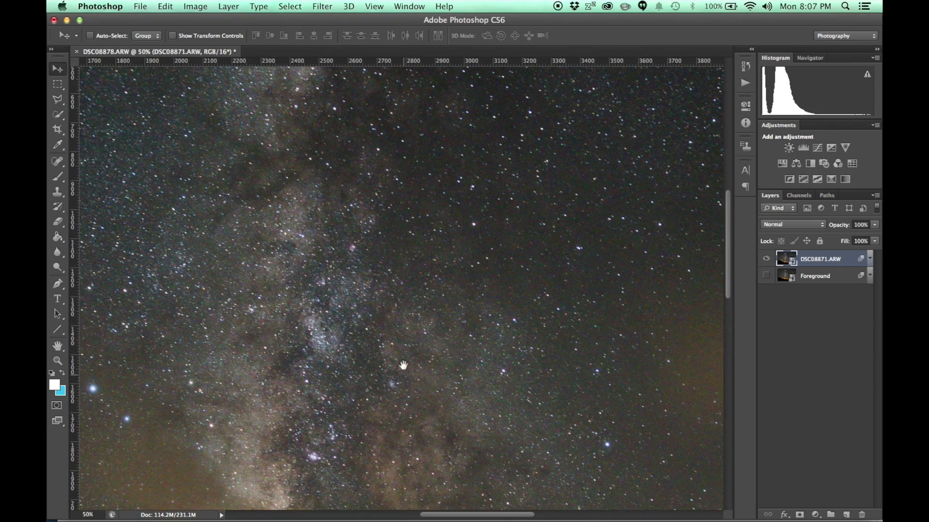
drag(413, 253, 483, 85)
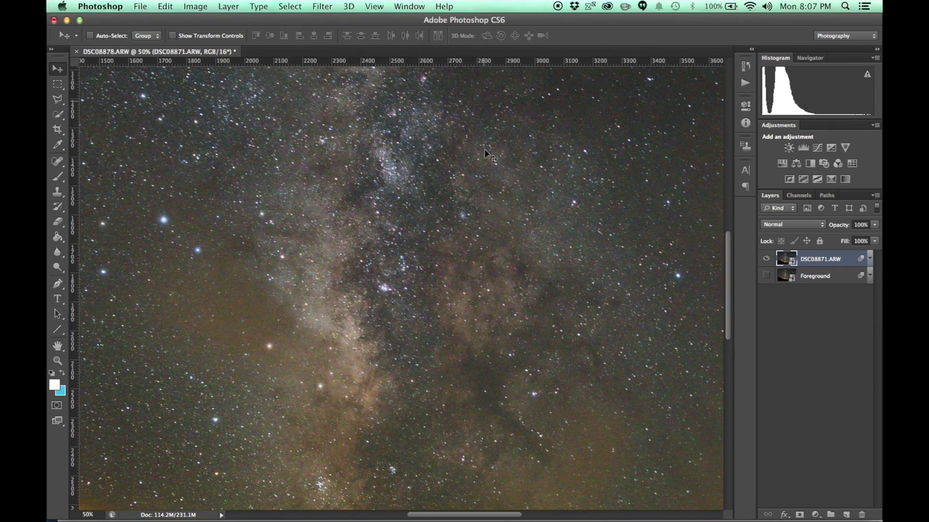
key(super+z)
key(super+z)
key(super+z)
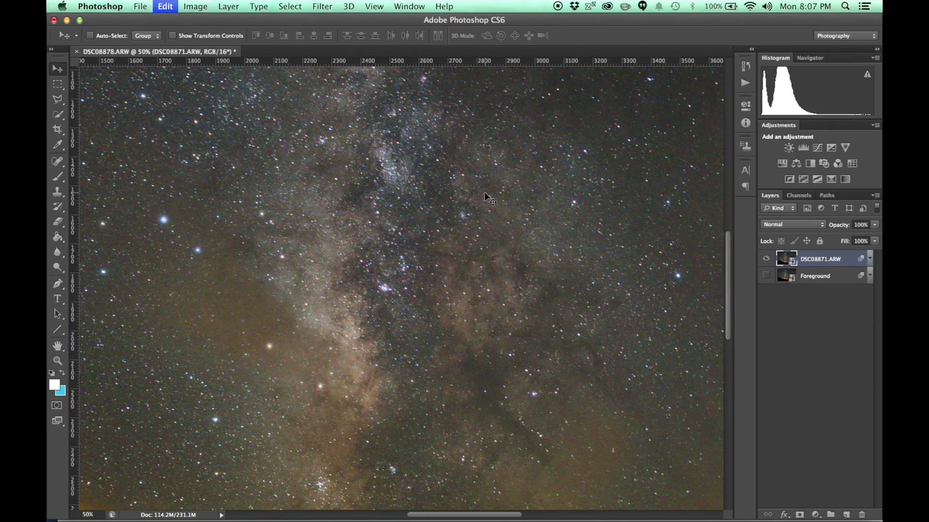
key(super+z)
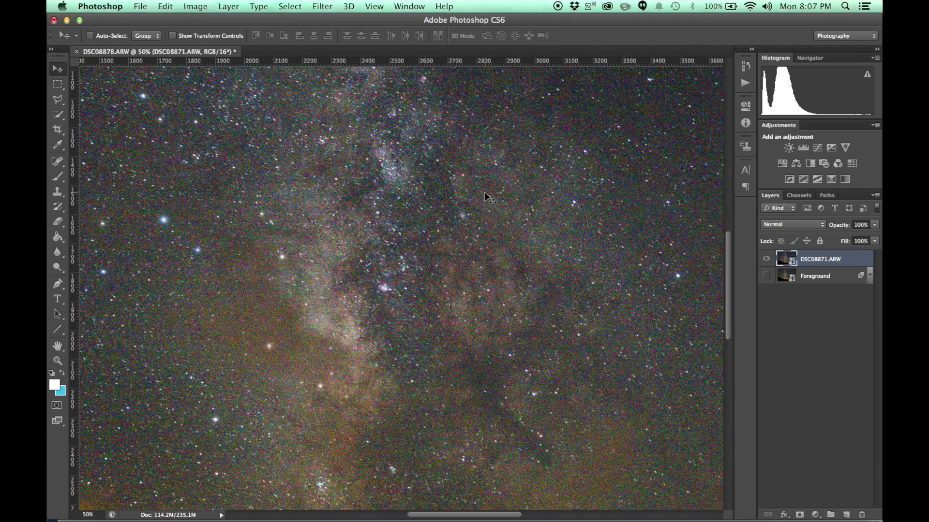
key(super+z)
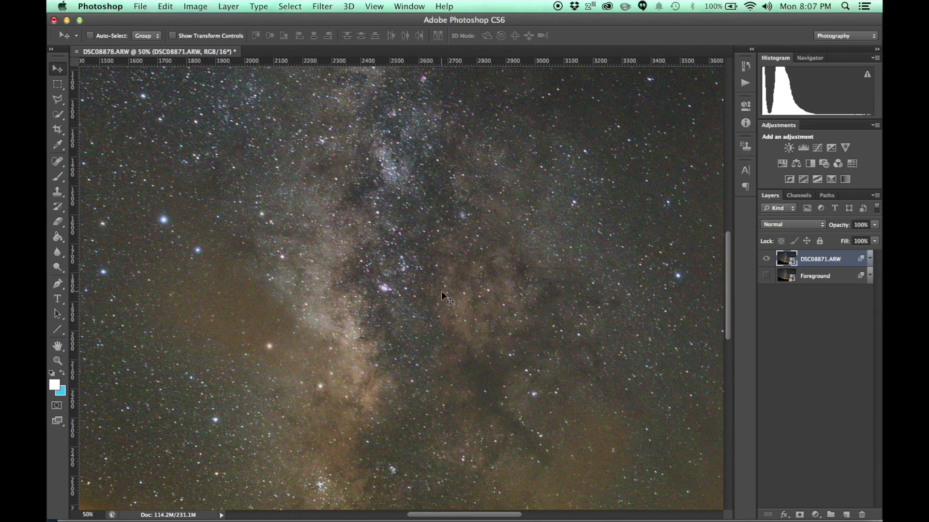
Step: Examine the noise and star alignment across the median-stacked sky
drag(353, 274, 487, 498)
drag(386, 379, 415, 214)
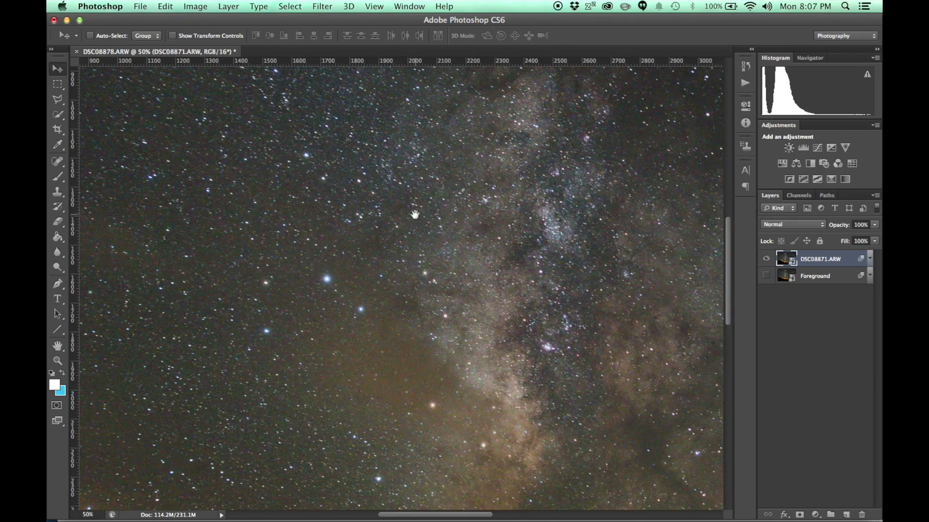
drag(265, 220, 160, 185)
mouse_move(470, 359)
mouse_down()
mouse_move(259, 237)
mouse_move(247, 239)
mouse_up()
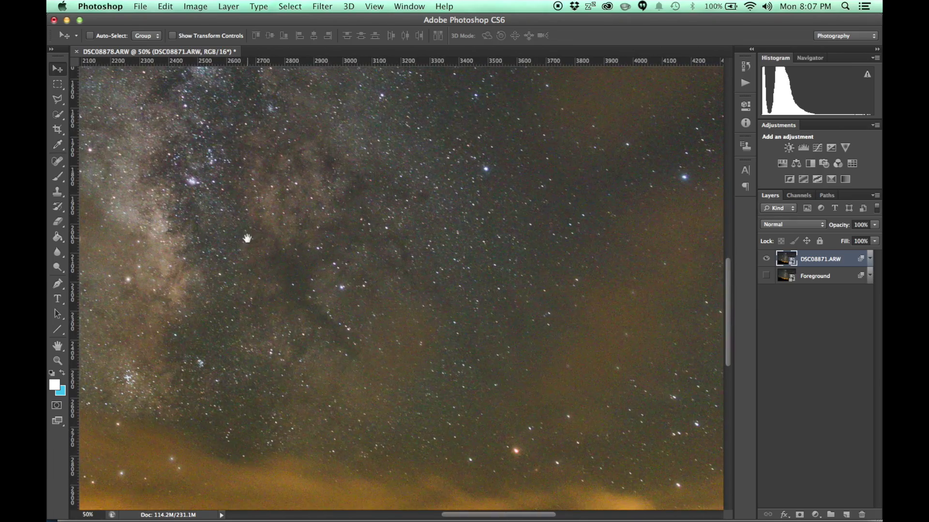
drag(381, 270, 631, 432)
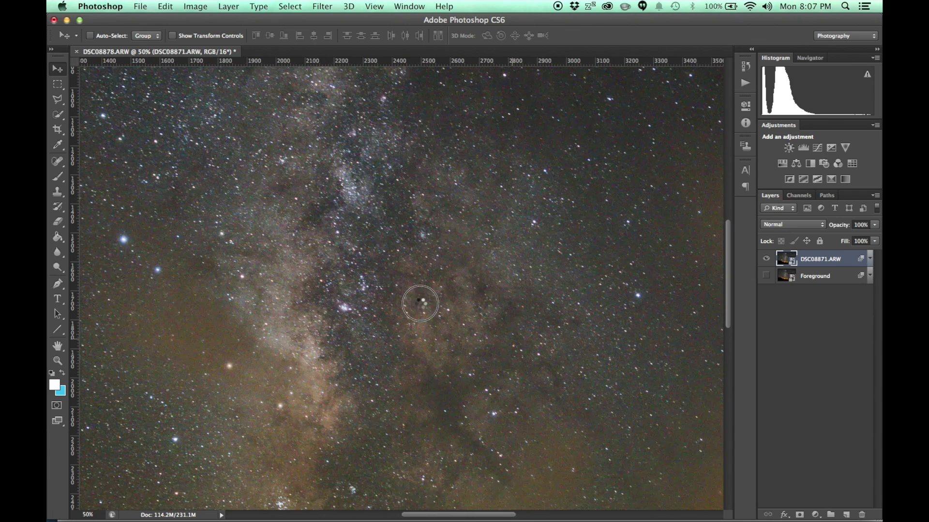
drag(421, 304, 409, 300)
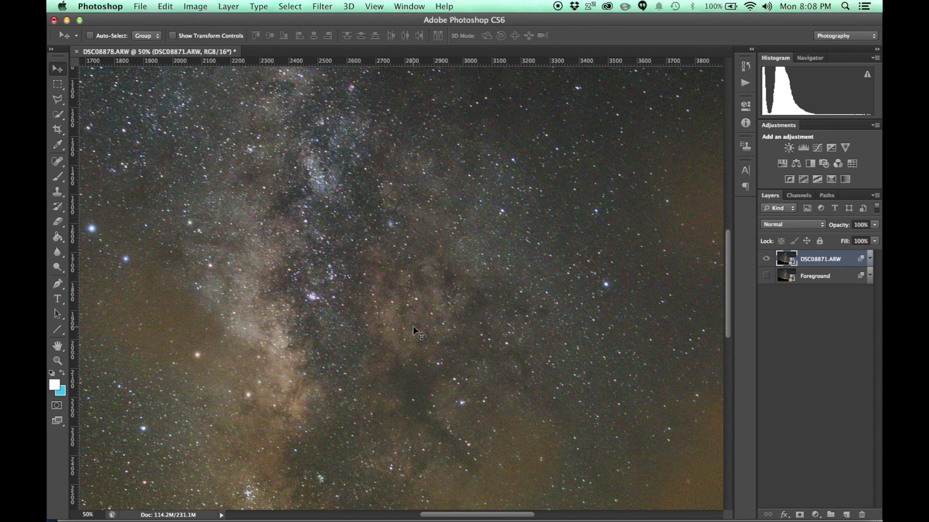
Step: Inspect the tree line of the stacked sky layer up close for blur
key(super+minus)
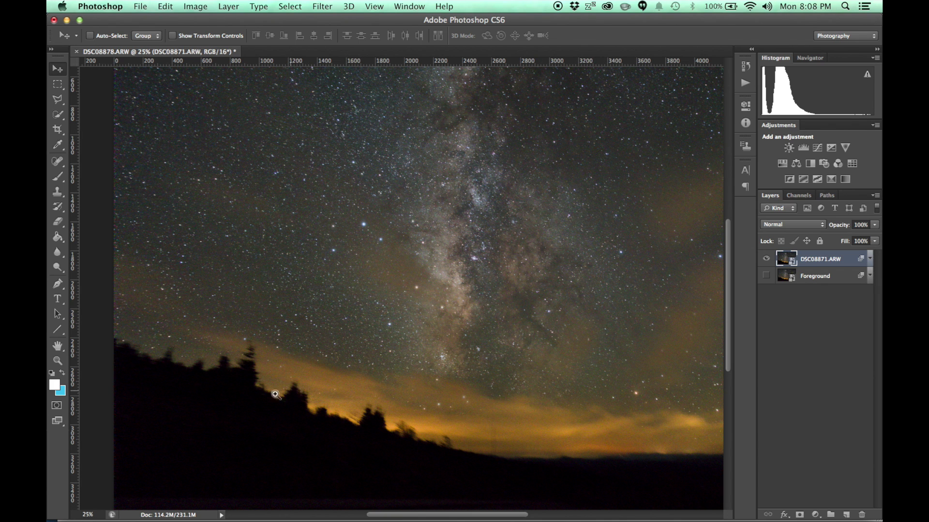
super+click(259, 401)
super+click(260, 401)
drag(349, 417, 347, 256)
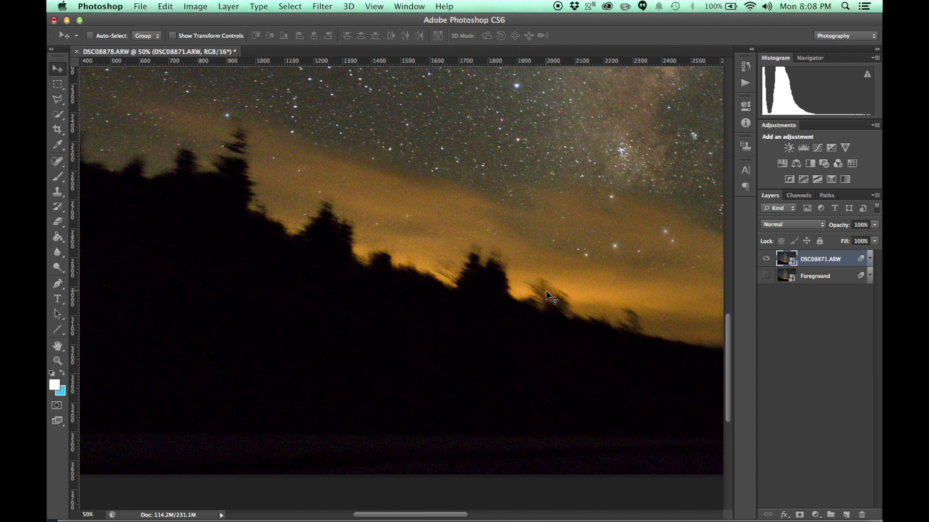
drag(492, 115, 482, 275)
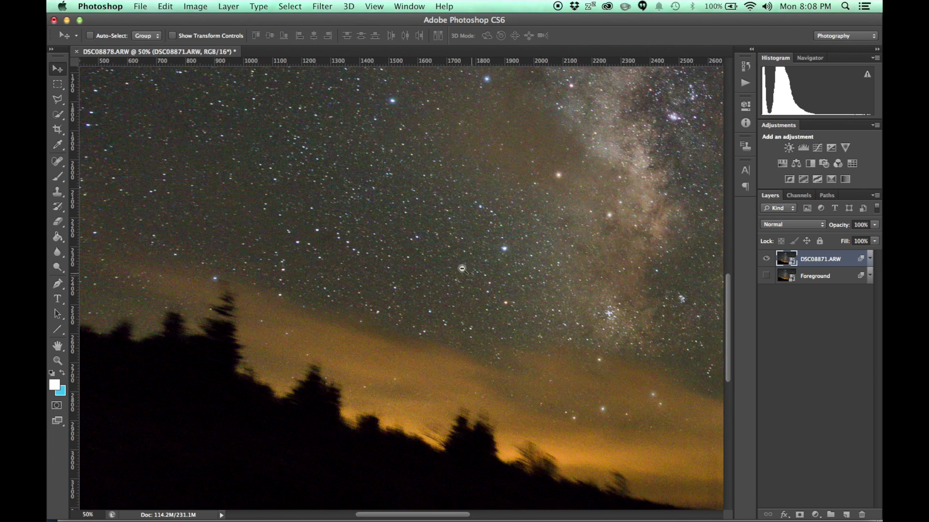
alt+click(458, 268)
alt+click(493, 273)
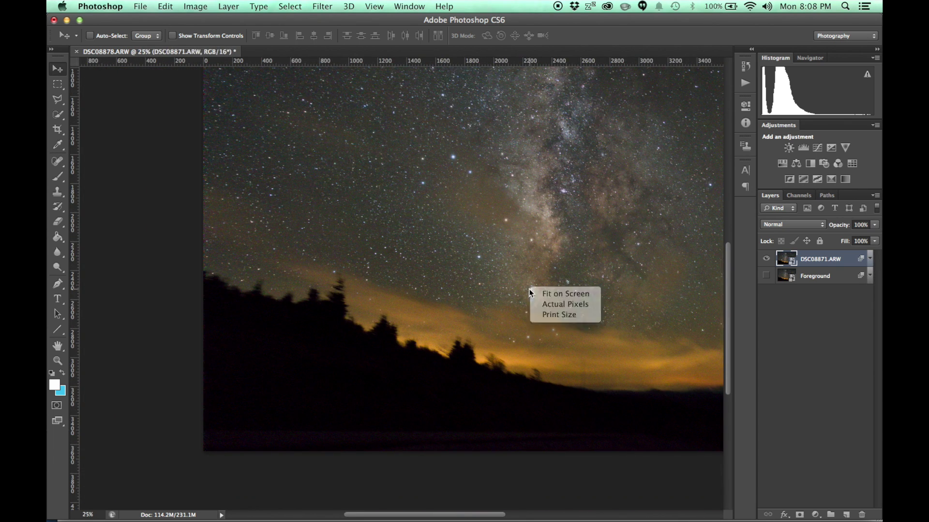
Step: Show the Foreground layer, hiding DSC08871.ARW to examine the tree line, and leave both layers visible
click(766, 262)
click(766, 275)
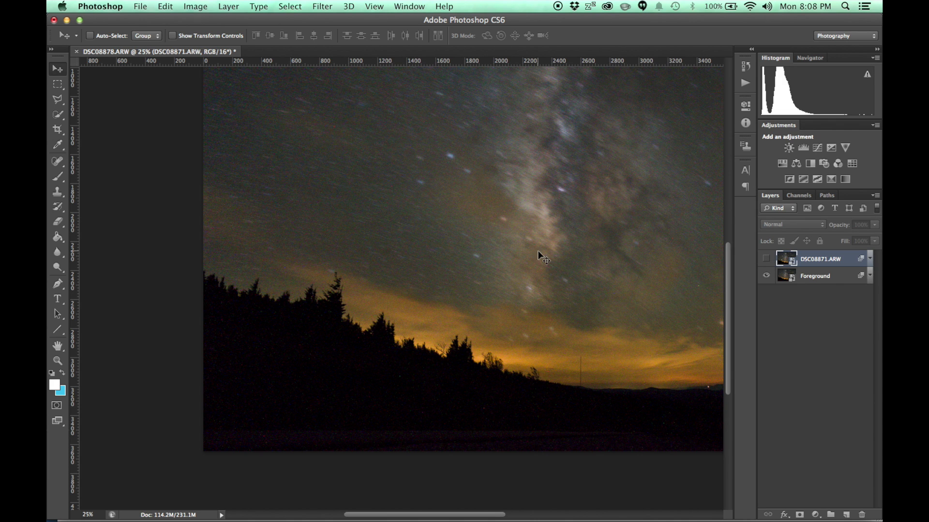
drag(513, 331, 409, 399)
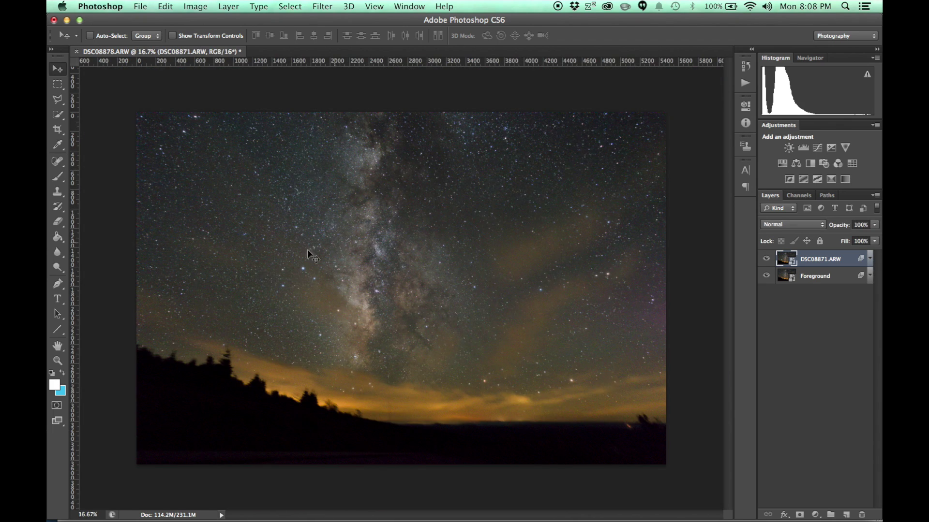
Step: Rasterize the stacked DSC08871.ARW smart object and select the Foreground layer
right_click(807, 262)
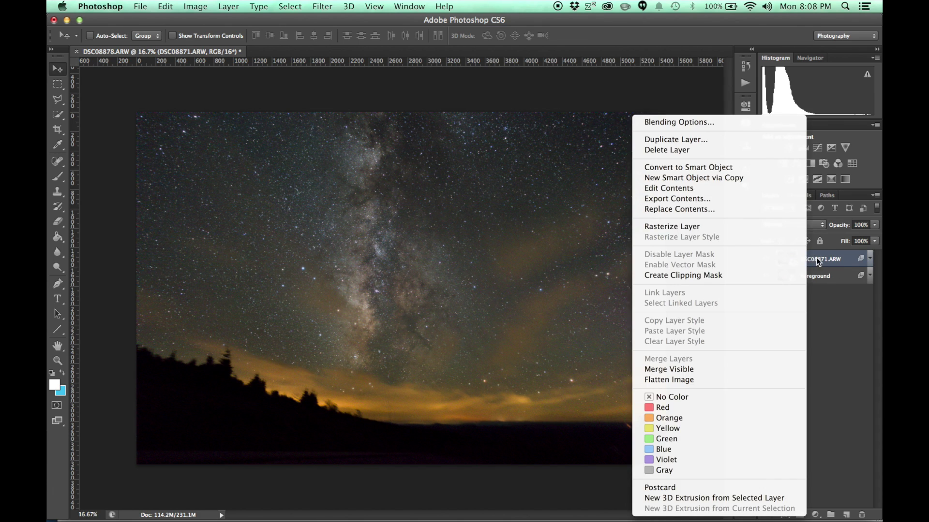
click(666, 226)
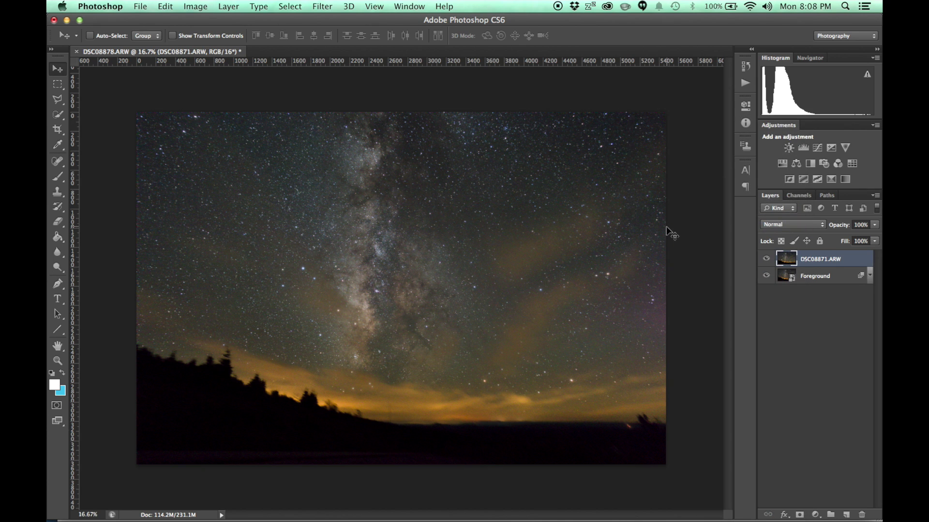
click(806, 277)
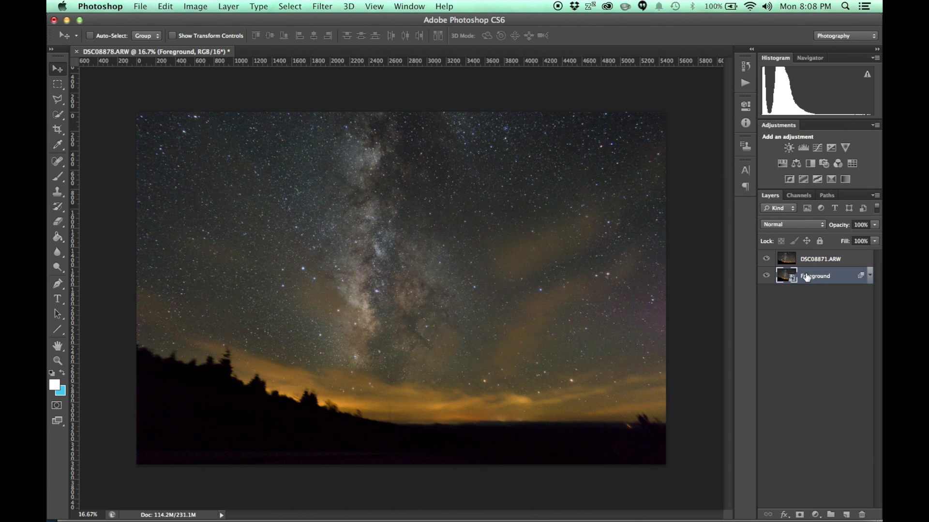
Step: Rasterize the Foreground smart object and select the DSC08871.ARW layer above it
right_click(807, 277)
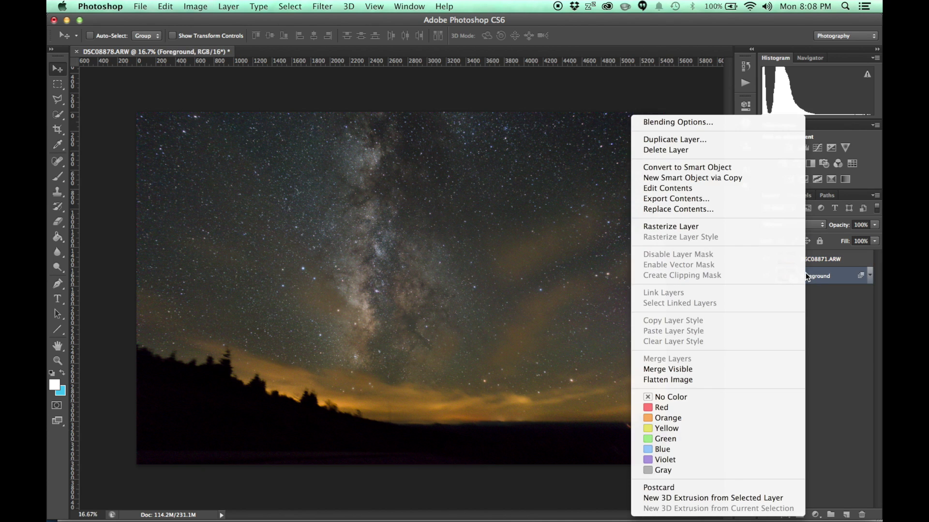
click(722, 227)
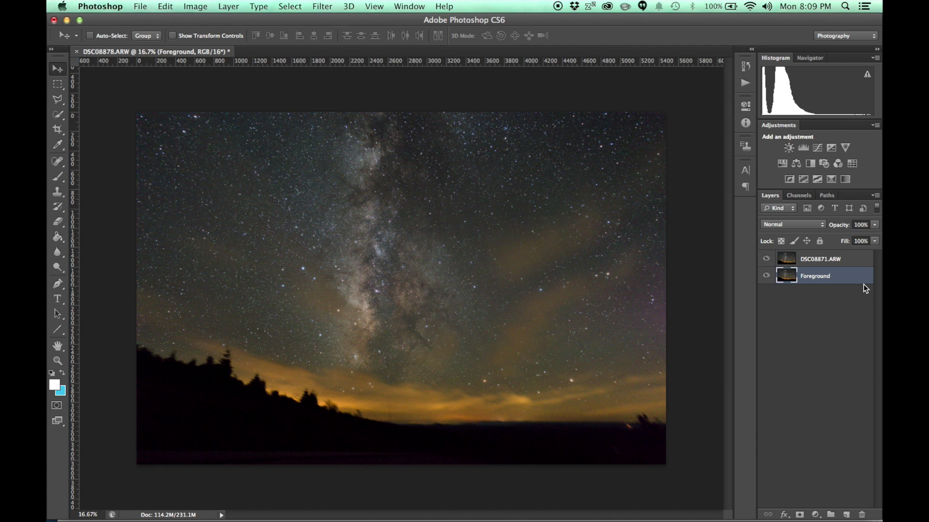
click(794, 260)
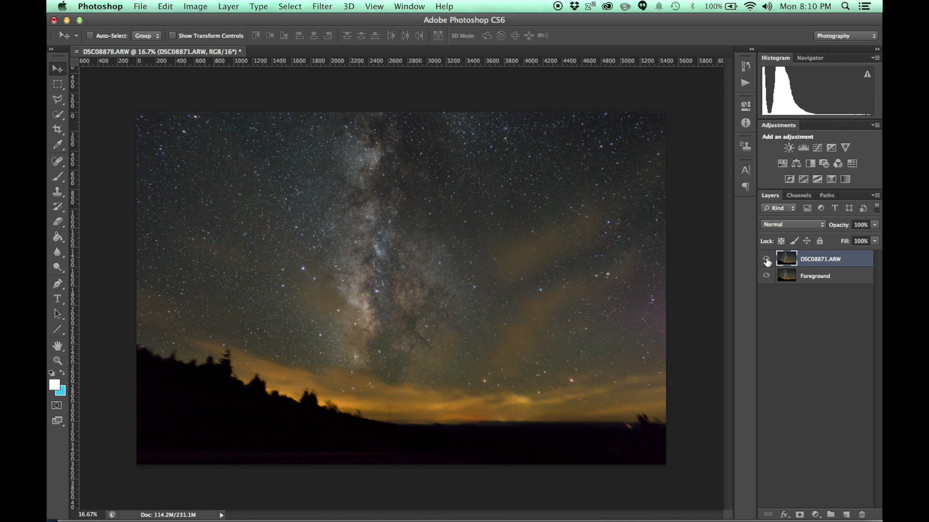
Step: Toggle the DSC08871.ARW layer's visibility repeatedly to compare its tree line position with the Foreground layer, leaving it visible
click(766, 262)
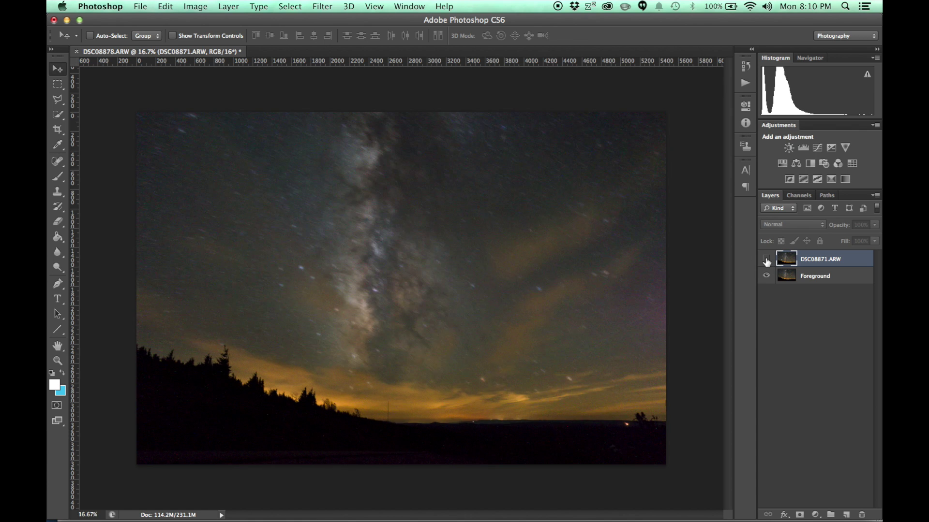
click(766, 261)
click(767, 261)
click(766, 261)
click(766, 261)
click(766, 262)
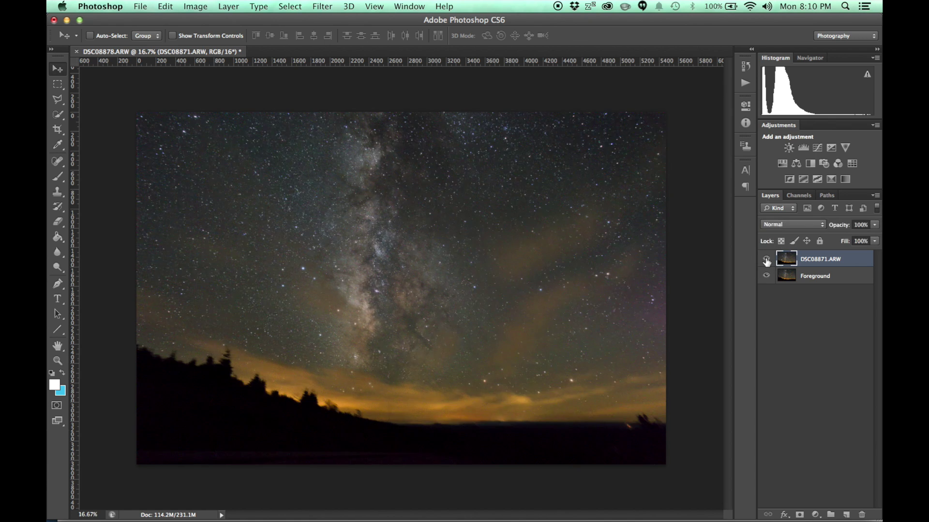
click(767, 261)
click(766, 261)
click(766, 261)
click(766, 261)
click(766, 261)
click(766, 262)
Step: Set the DSC08871.ARW layer's blend mode to Difference and nudge the layer to line up its tree line with the Foreground layer
click(795, 224)
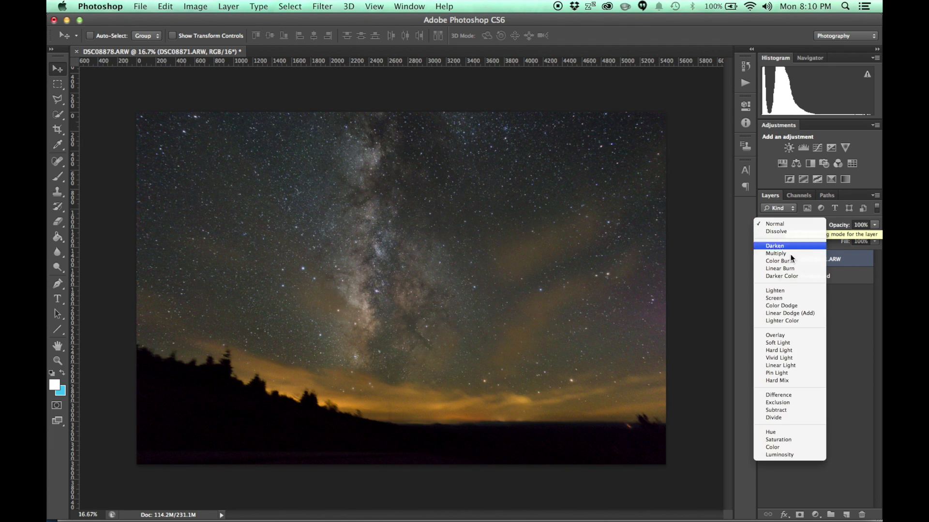
click(777, 395)
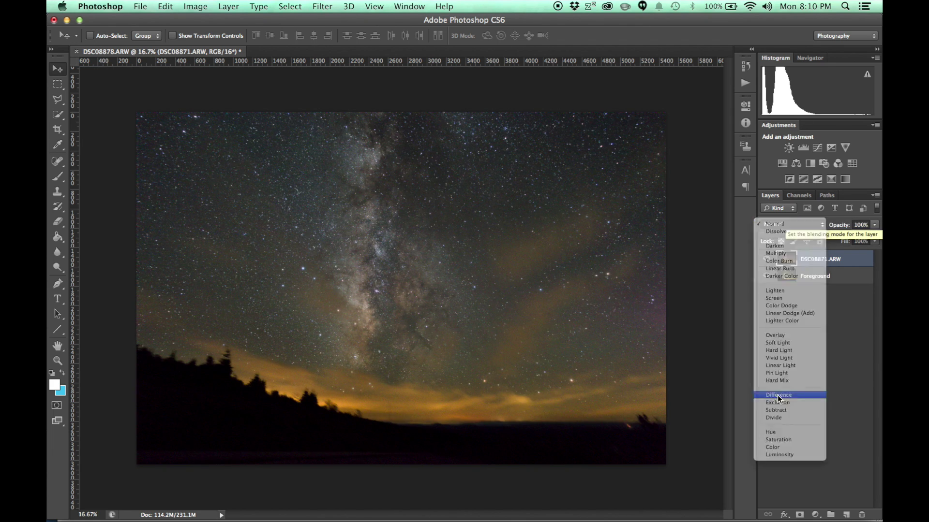
super+click(228, 410)
super+click(229, 411)
scroll(270, 371, left, 4)
scroll(269, 370, down, 1)
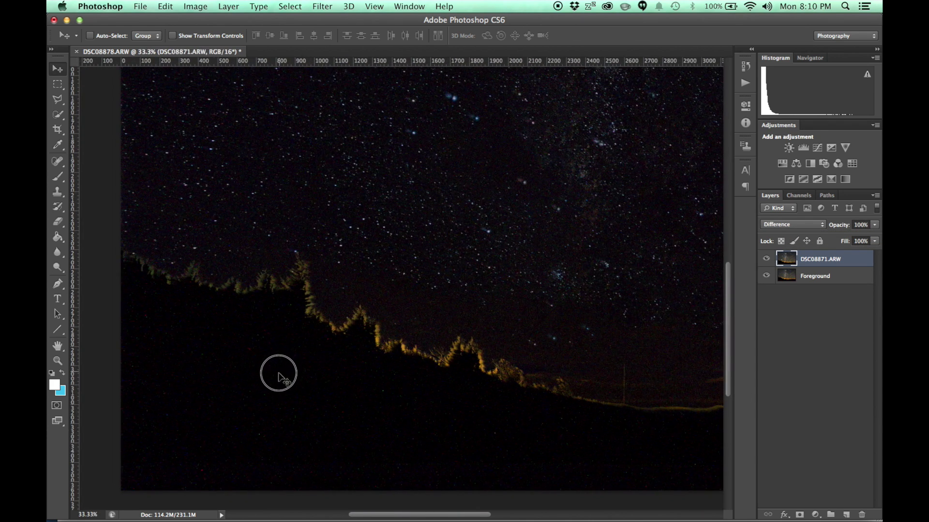
drag(513, 278, 508, 275)
drag(604, 285, 495, 321)
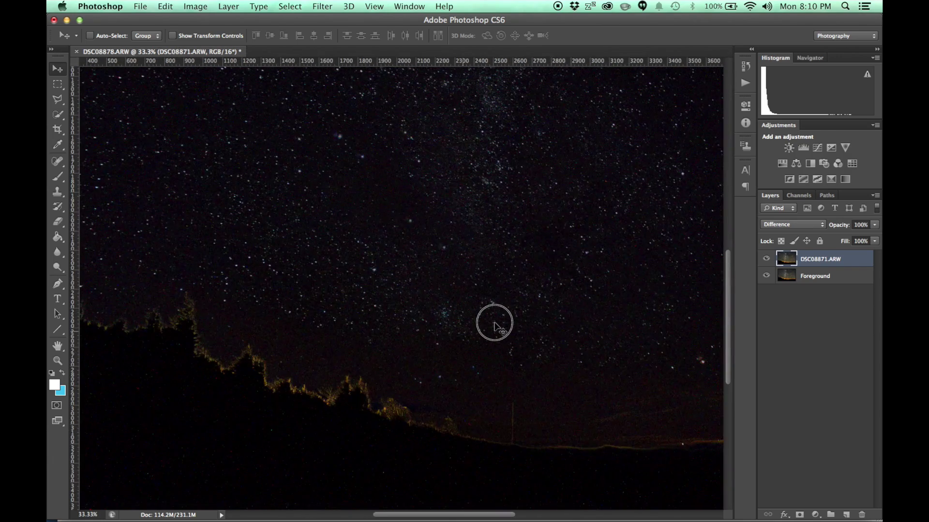
Step: Check and fine-tune the layer alignment along the tree line, and restore the DSC08871.ARW layer's blend mode to Normal
alt+click(357, 298)
alt+super+click(485, 213)
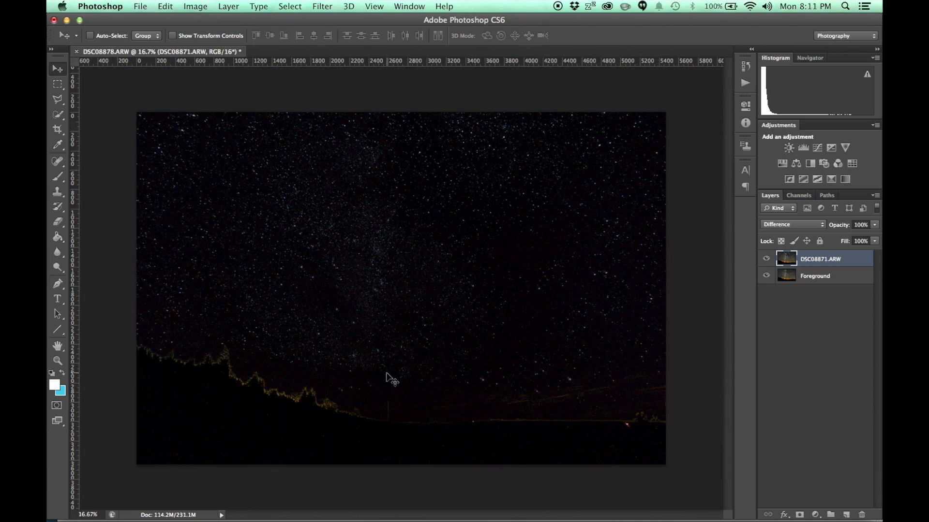
super+click(265, 406)
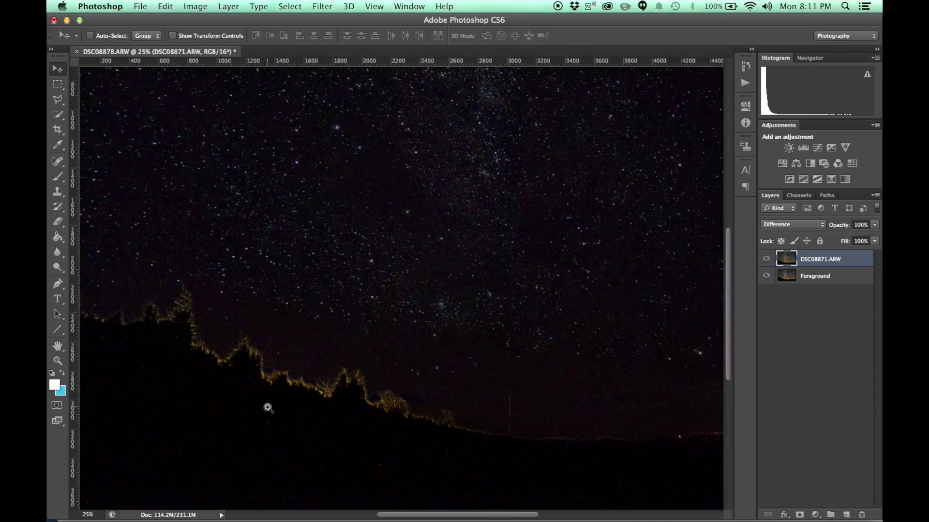
super+click(261, 403)
mouse_move(256, 401)
mouse_down()
mouse_move(349, 416)
mouse_move(246, 396)
mouse_up()
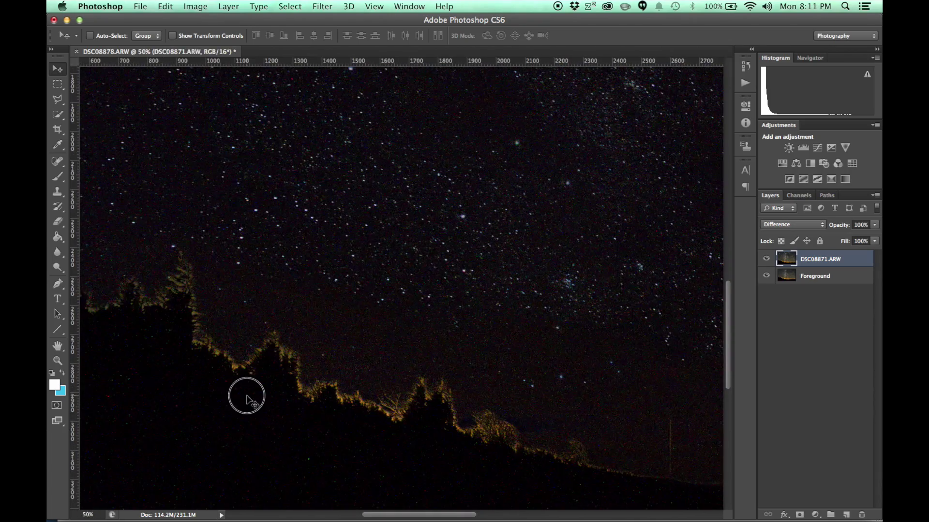
alt+super+click(303, 346)
alt+super+click(303, 347)
click(809, 225)
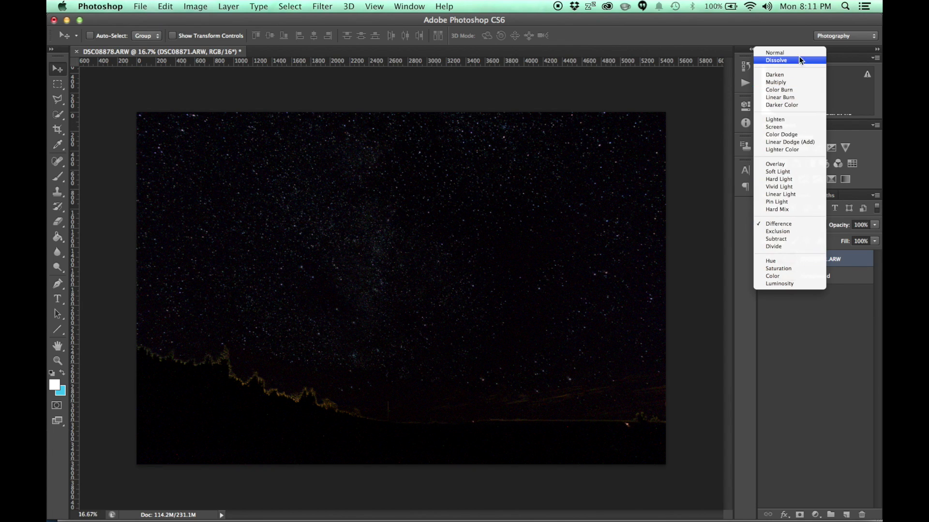
click(794, 52)
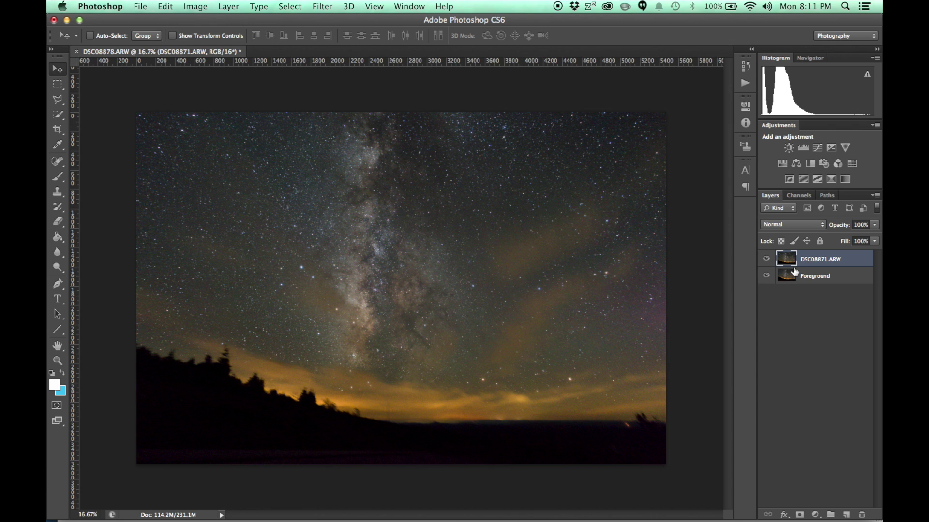
Step: Add a layer mask to DSC08871.ARW and paint it black over the land and tree line with a 500-pixel brush
click(800, 516)
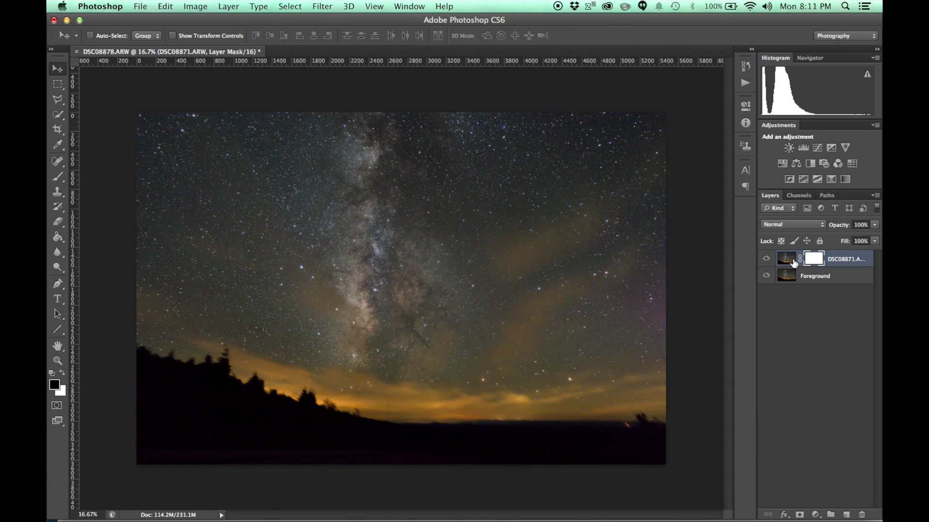
click(57, 177)
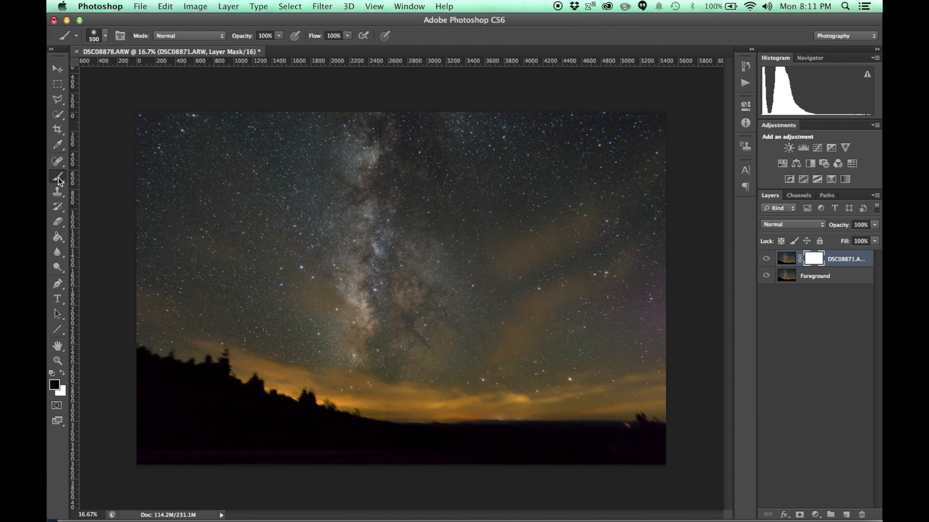
mouse_move(129, 360)
mouse_down()
mouse_move(153, 371)
mouse_move(203, 370)
mouse_move(221, 359)
mouse_move(253, 394)
mouse_move(188, 352)
mouse_move(284, 407)
mouse_move(315, 406)
mouse_move(377, 429)
mouse_move(648, 437)
mouse_move(300, 437)
mouse_move(175, 465)
mouse_move(647, 426)
mouse_move(135, 439)
mouse_move(229, 478)
mouse_up()
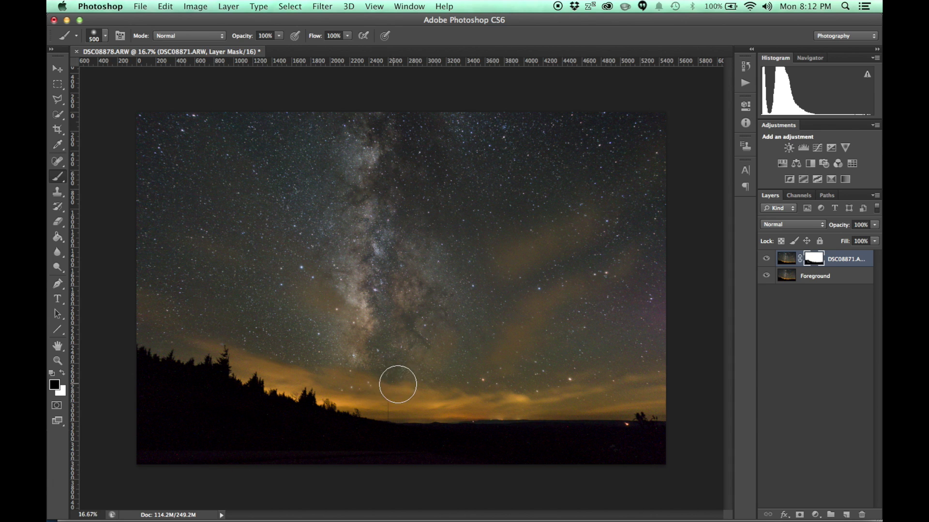
Step: View the layer mask alone, paint its leftover light patches in the land area black, and return to the layer's image
alt+click(813, 262)
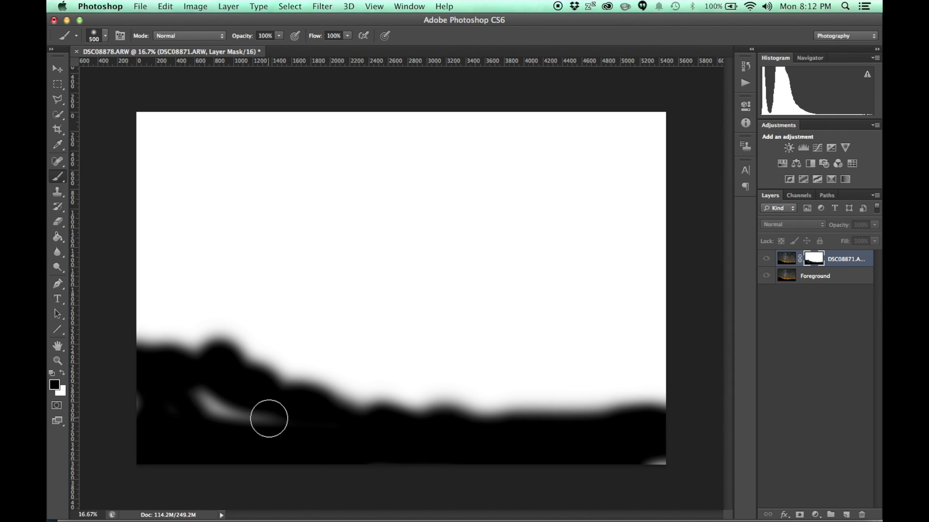
mouse_move(286, 421)
mouse_down()
mouse_move(189, 400)
mouse_move(116, 404)
mouse_move(317, 467)
mouse_move(519, 484)
mouse_move(610, 459)
mouse_move(666, 464)
mouse_up()
click(788, 260)
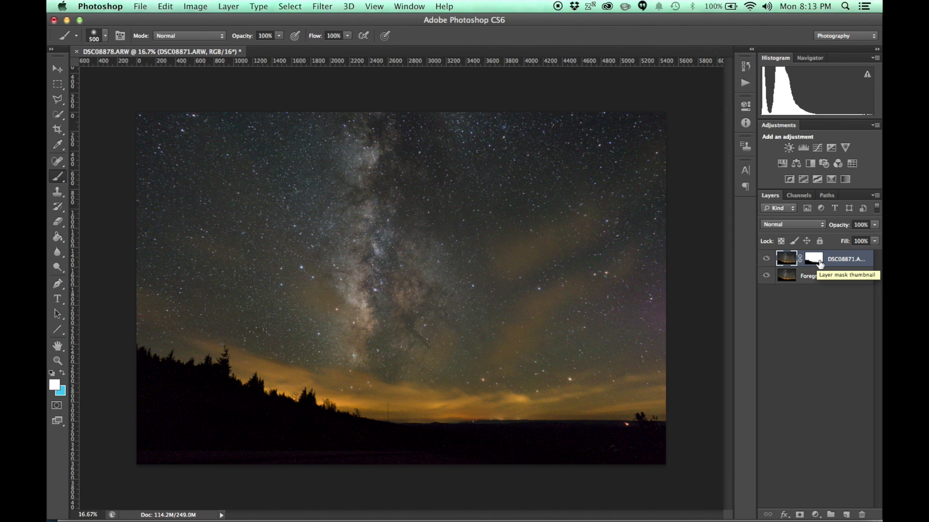
Step: Flatten the masked sky and Foreground layers into a single background and save the file
click(876, 195)
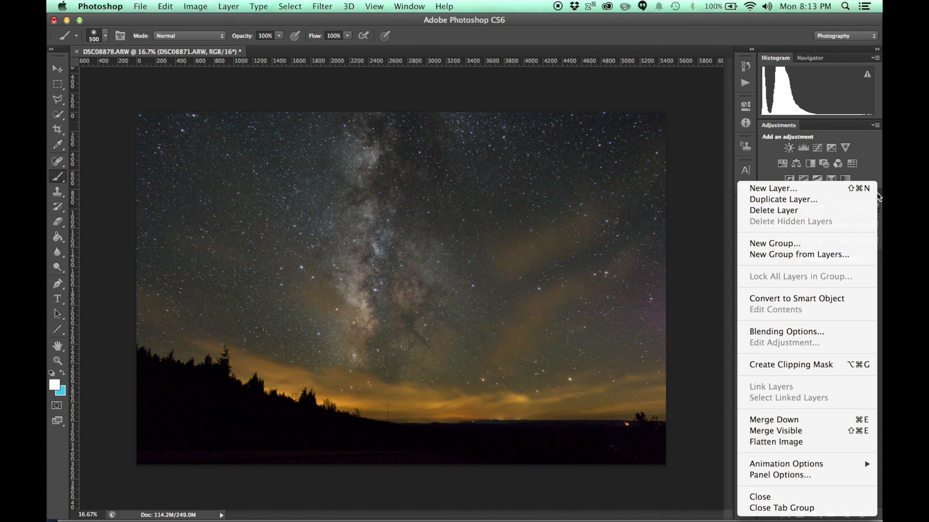
click(788, 444)
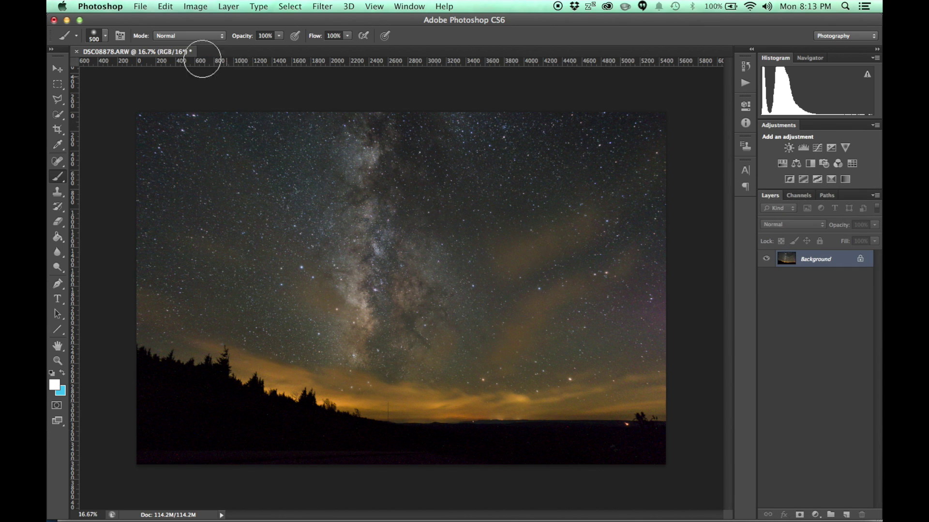
click(141, 6)
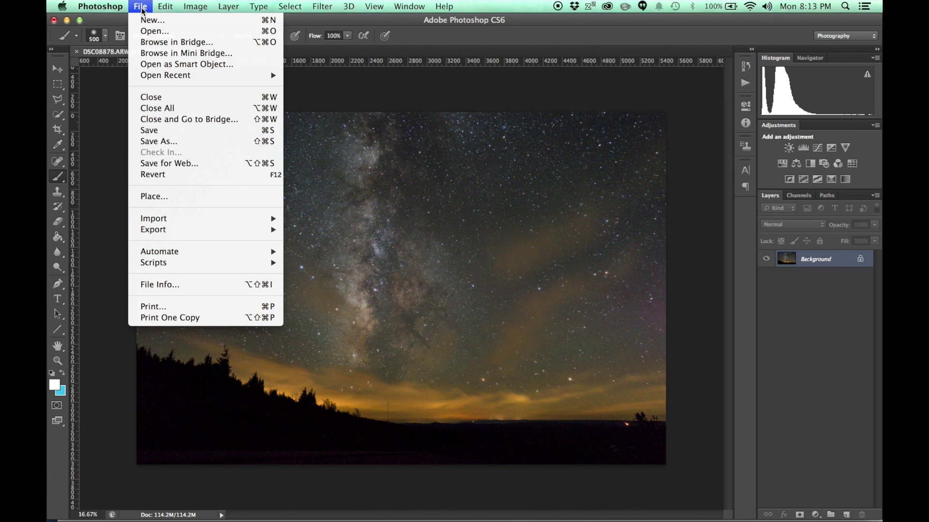
click(178, 131)
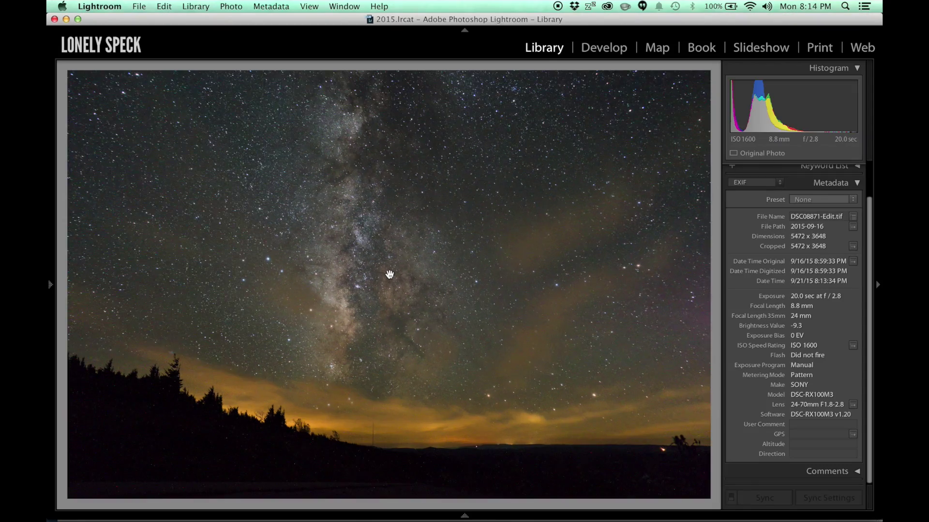
Step: Switch to Lightroom, inspect DSC08871-Edit.tif up close in the Develop module, and set its color noise reduction to 25
click(382, 254)
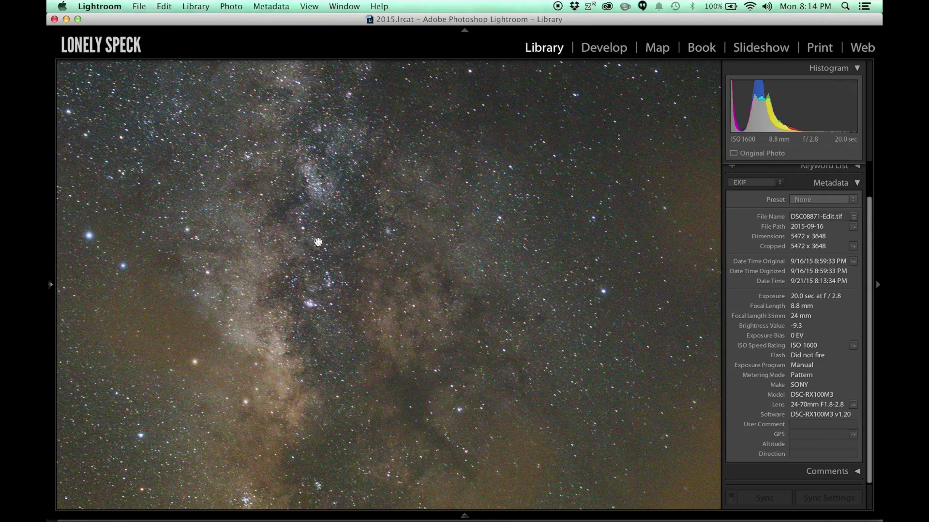
key(d)
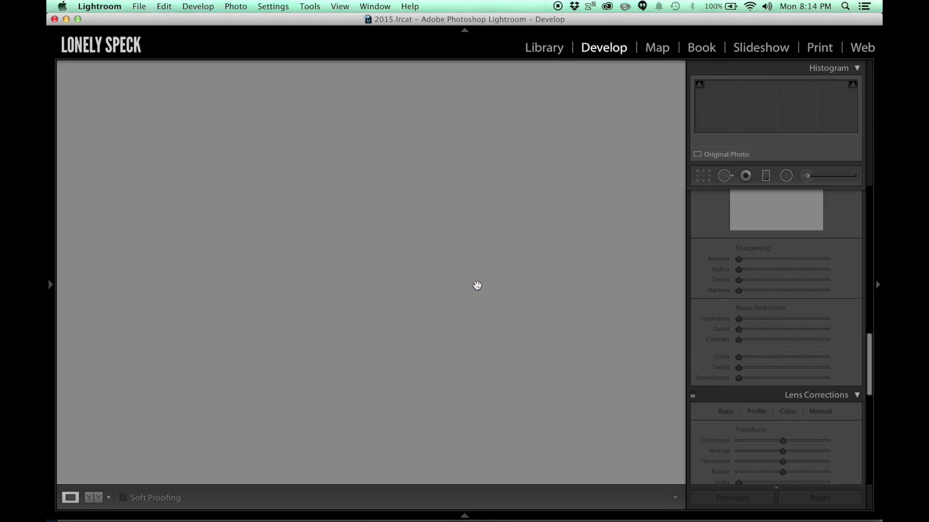
drag(360, 269, 645, 231)
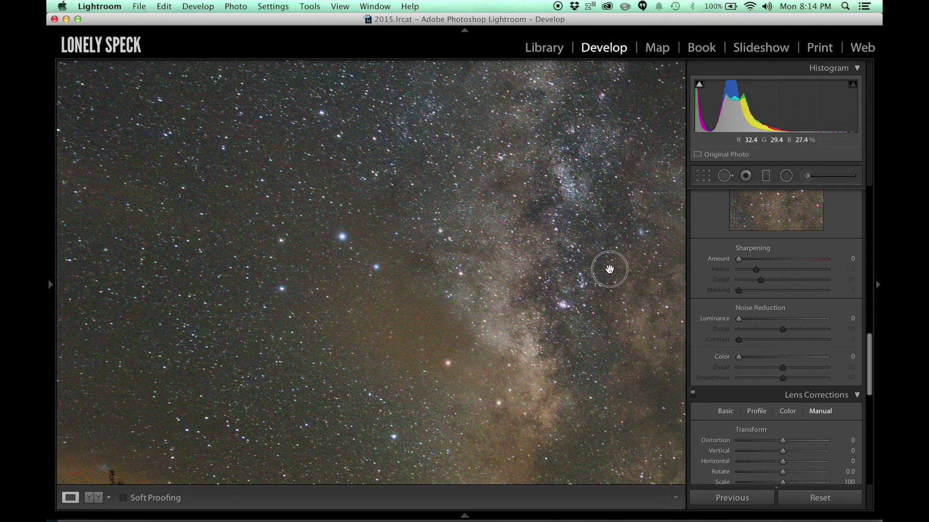
drag(545, 226, 373, 218)
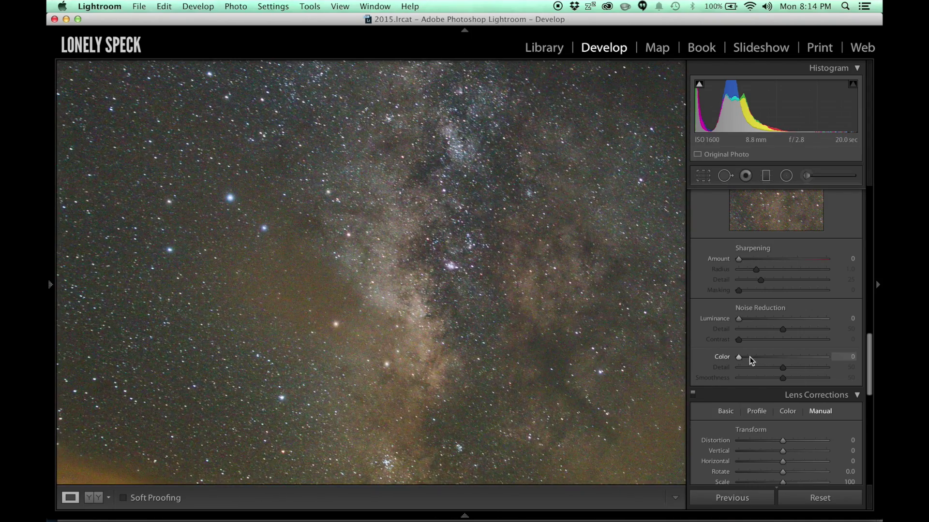
drag(754, 360, 761, 360)
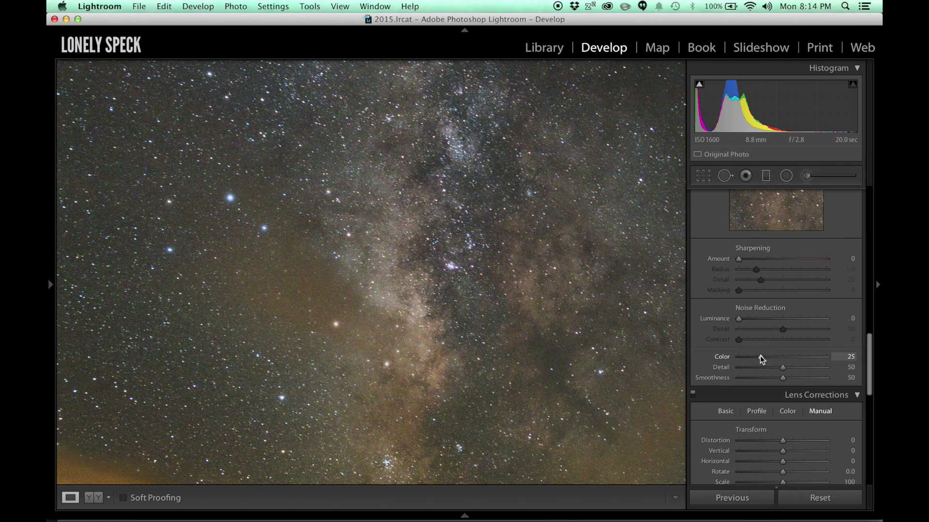
Step: Compare the noise in the single exposure and the stacked DSC08871-Edit.tif side by side, zoomed in on the Milky Way
drag(440, 176, 226, 163)
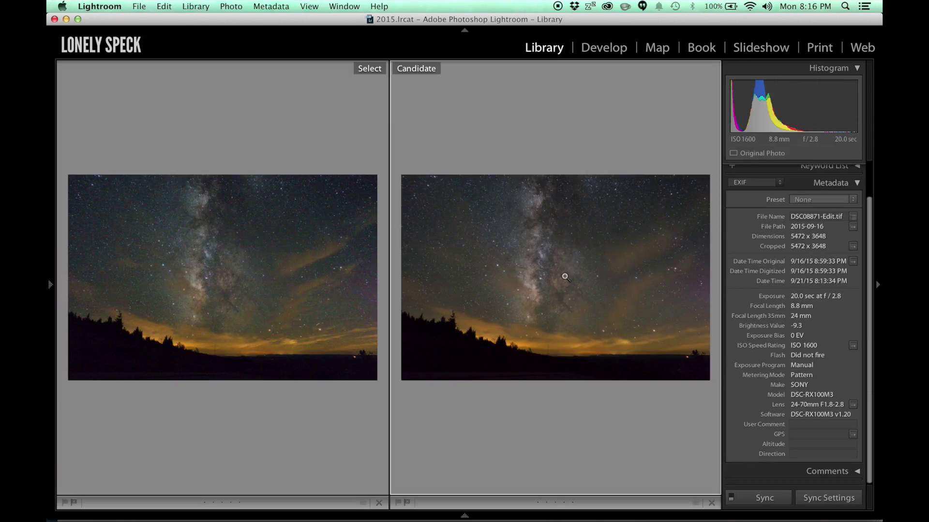
click(549, 259)
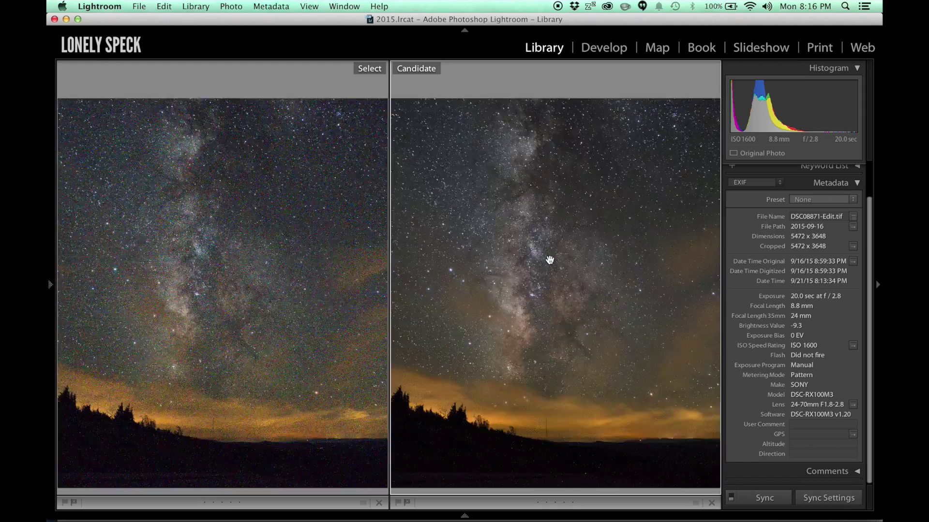